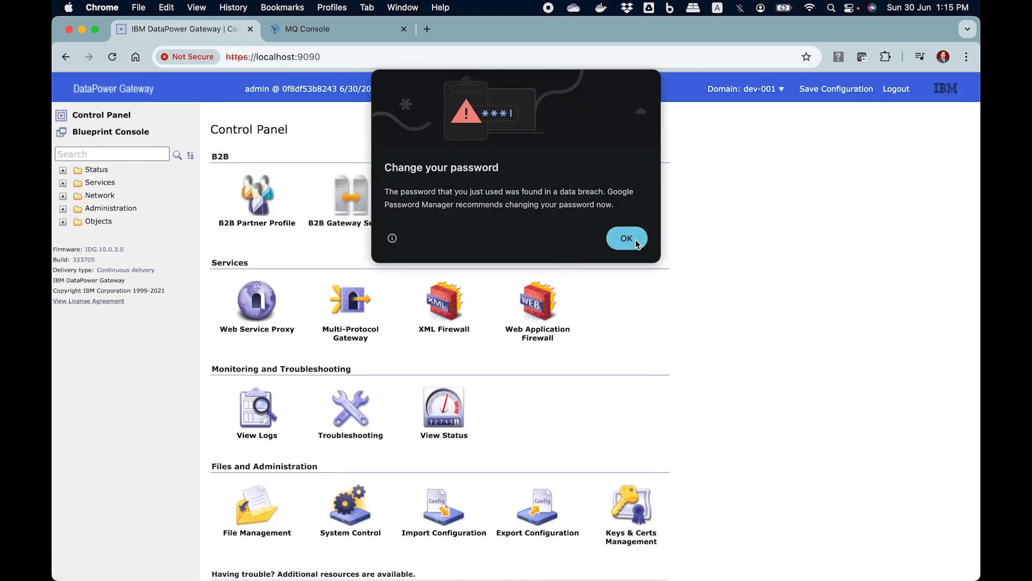
Dismiss the password warning, search the navigation for "mq que", and open the IBM MQ v9+ Queue Manager configuration list
{"action": "left_click", "coordinate": [627, 238]}
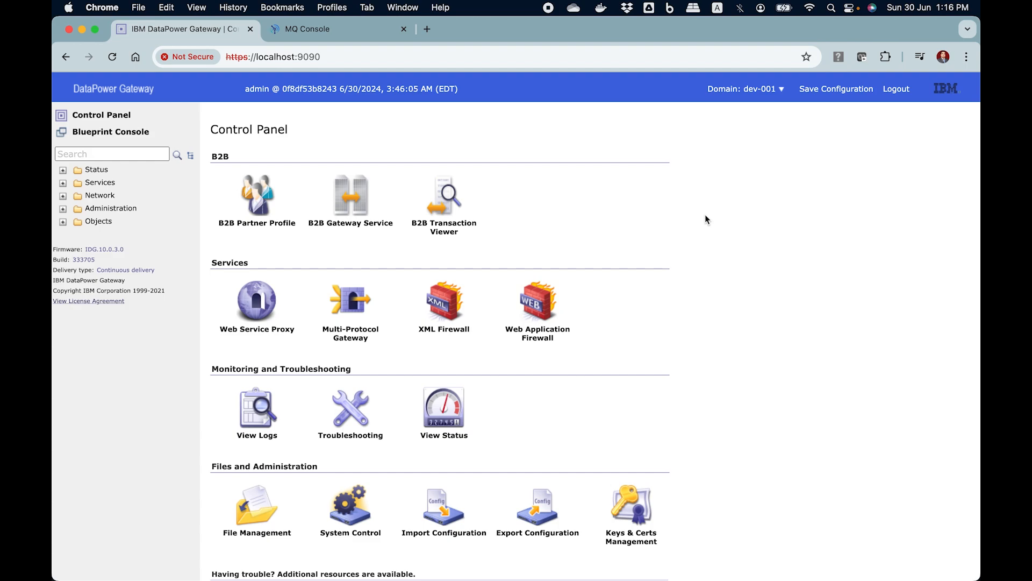
{"action": "left_click", "coordinate": [121, 152]}
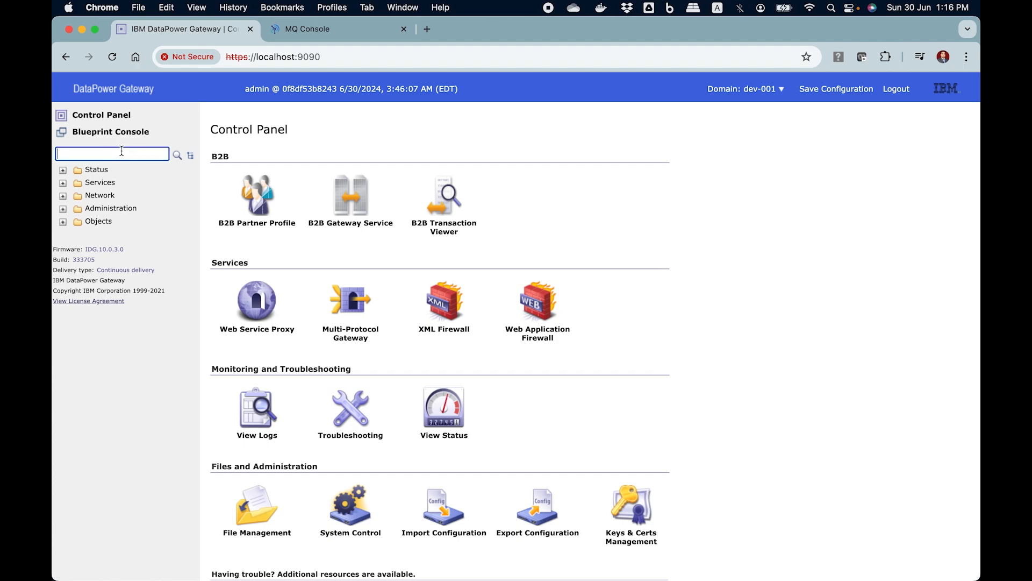
{"action": "type", "text": "mq"}
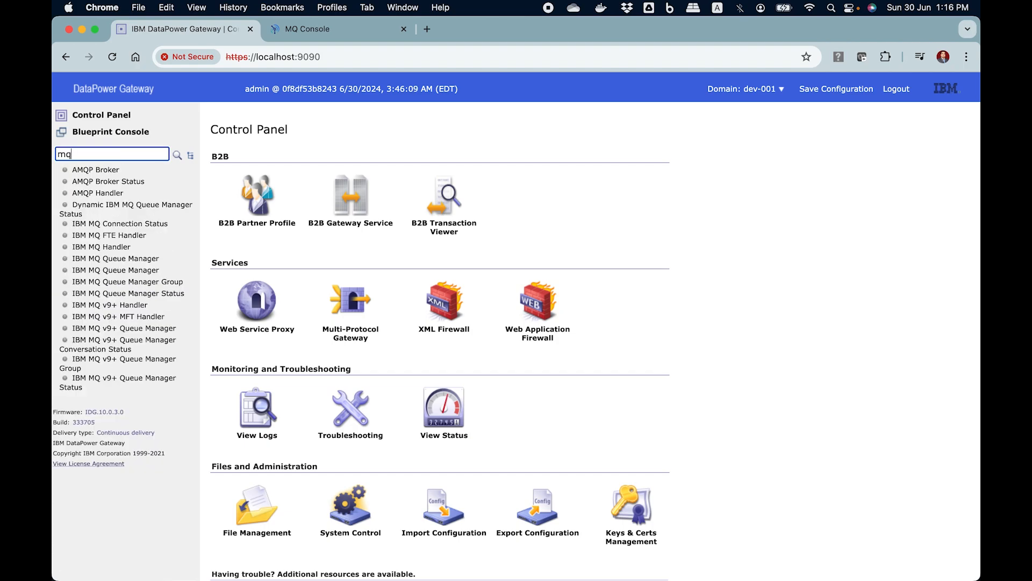
{"action": "type", "text": " que"}
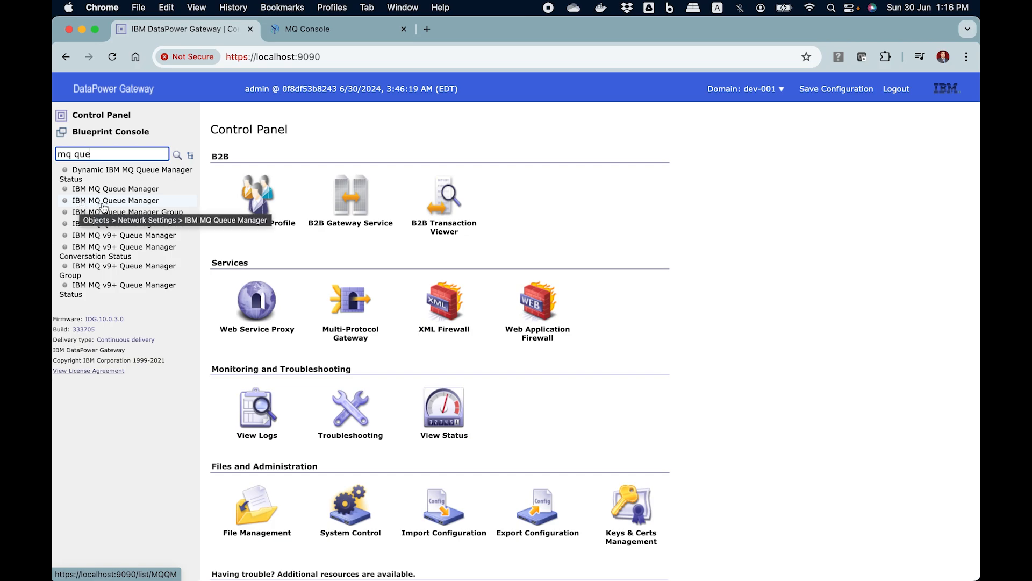
{"action": "left_click", "coordinate": [115, 240]}
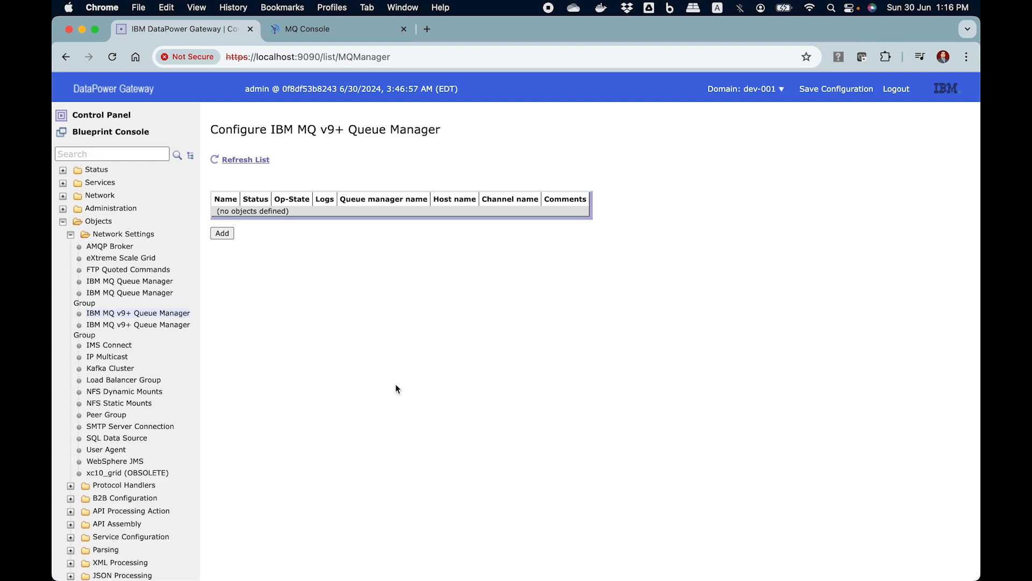
Add a new IBM MQ v9+ Queue Manager object and name it QMGR_001
{"action": "left_click", "coordinate": [225, 236]}
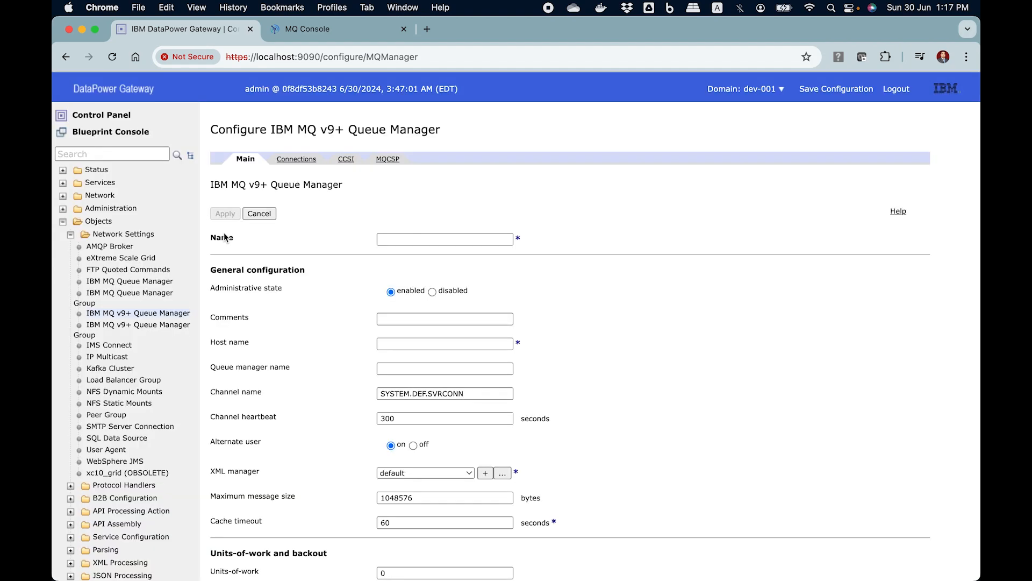
{"action": "scroll", "coordinate": [293, 310], "scroll_direction": "down", "scroll_amount": 2}
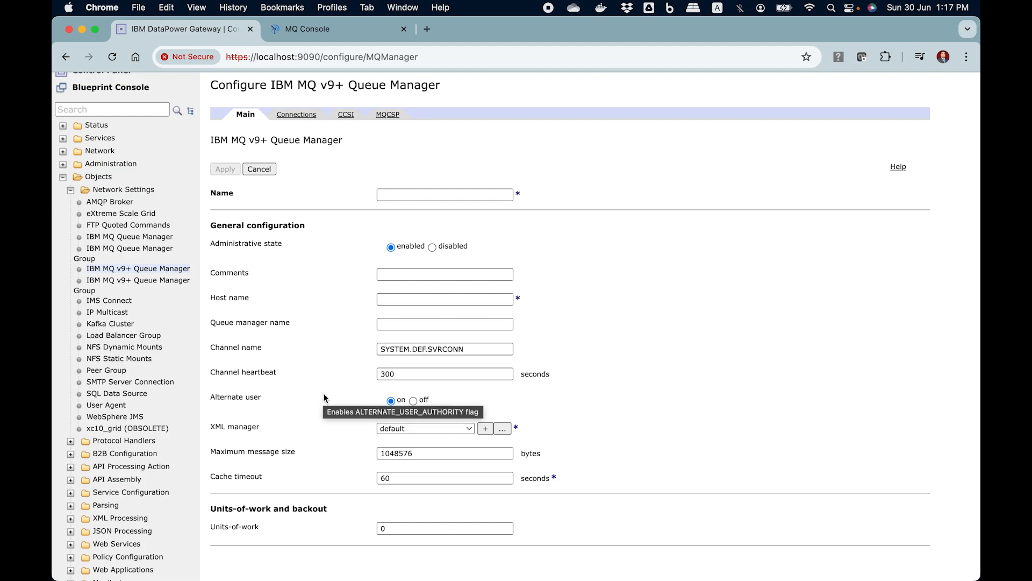
{"action": "left_click", "coordinate": [452, 196]}
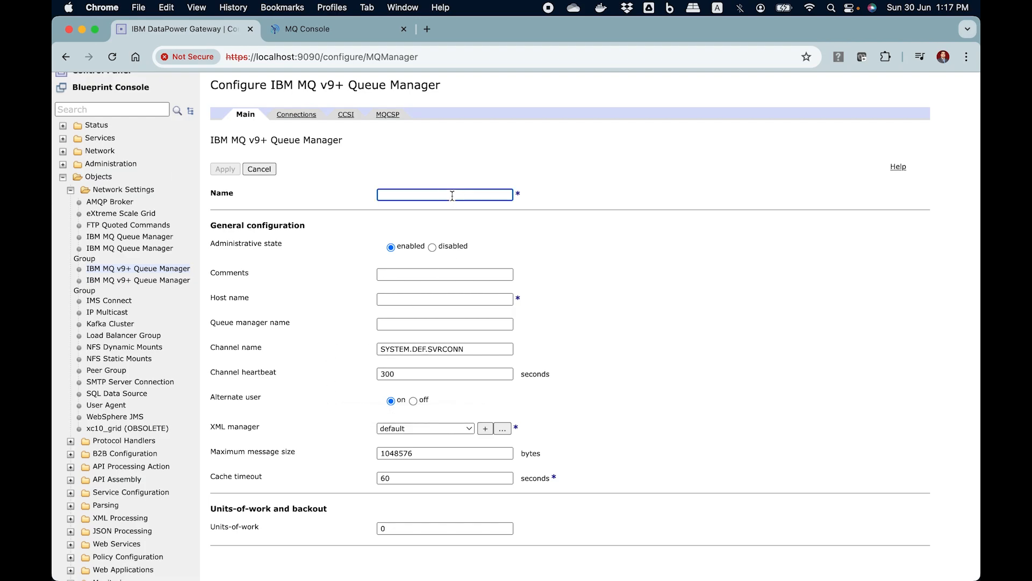
{"action": "type", "text": "qm"}
{"action": "key", "text": "BackSpace"}
{"action": "key", "text": "BackSpace"}
{"action": "type", "text": "QMGR_001"}
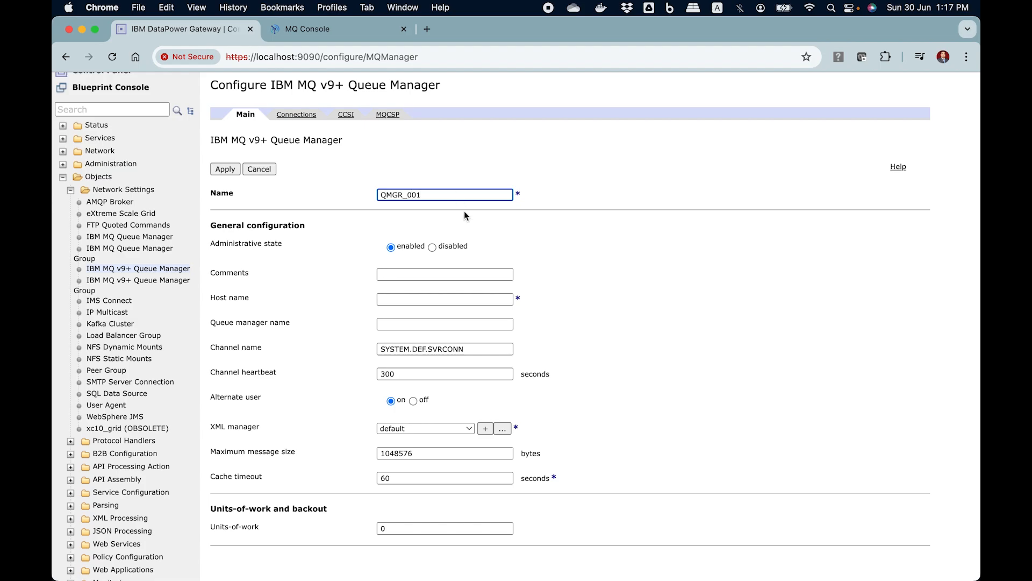
Copy 192.168.1.13 from the TextEdit notes and enter it as the queue manager object's host name
{"action": "left_click", "coordinate": [395, 299]}
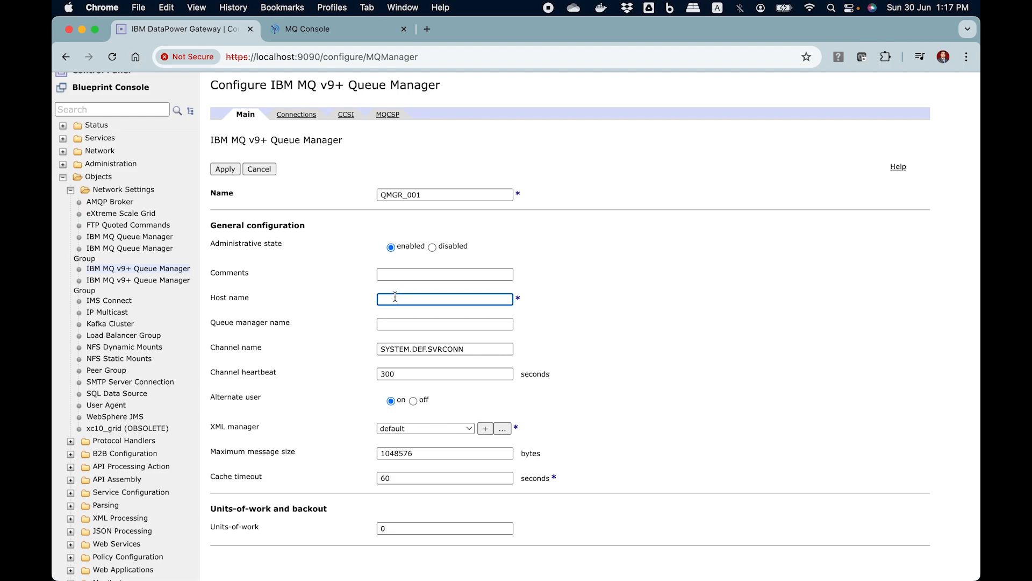
{"action": "key", "text": "super+Tab"}
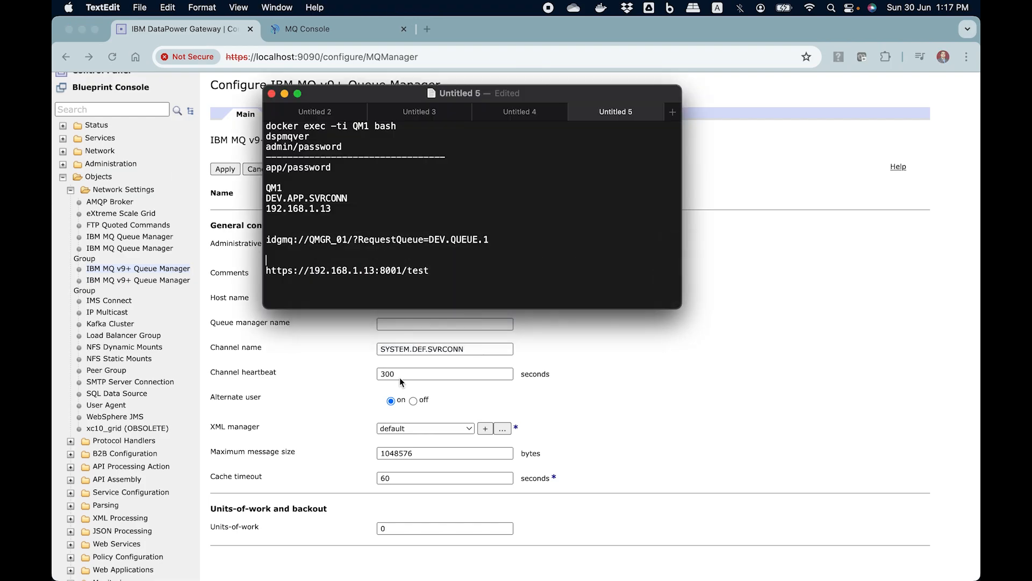
{"action": "left_click_drag", "start_coordinate": [268, 209], "coordinate": [334, 211]}
{"action": "key", "text": "super+c"}
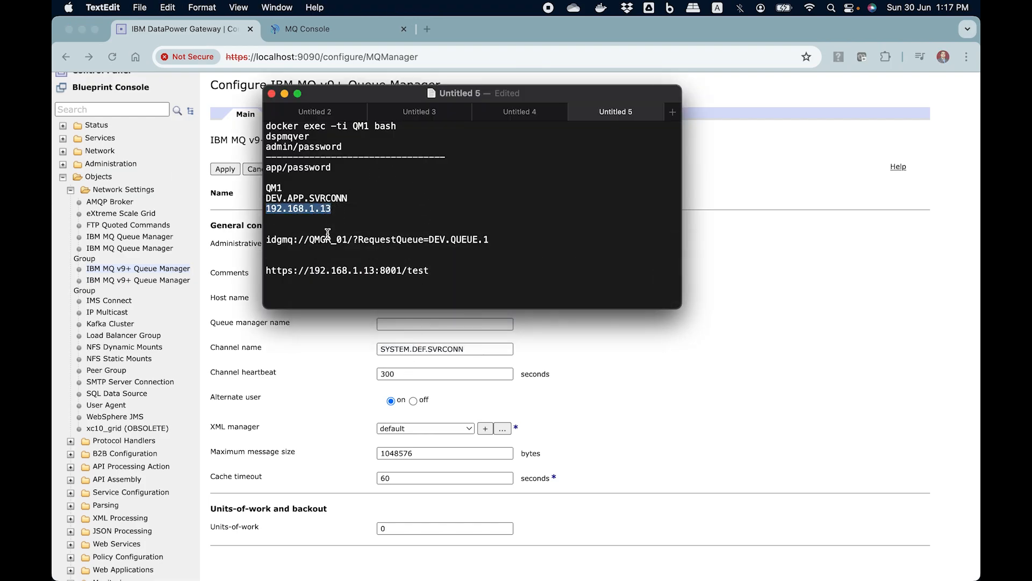
{"action": "left_click", "coordinate": [297, 320]}
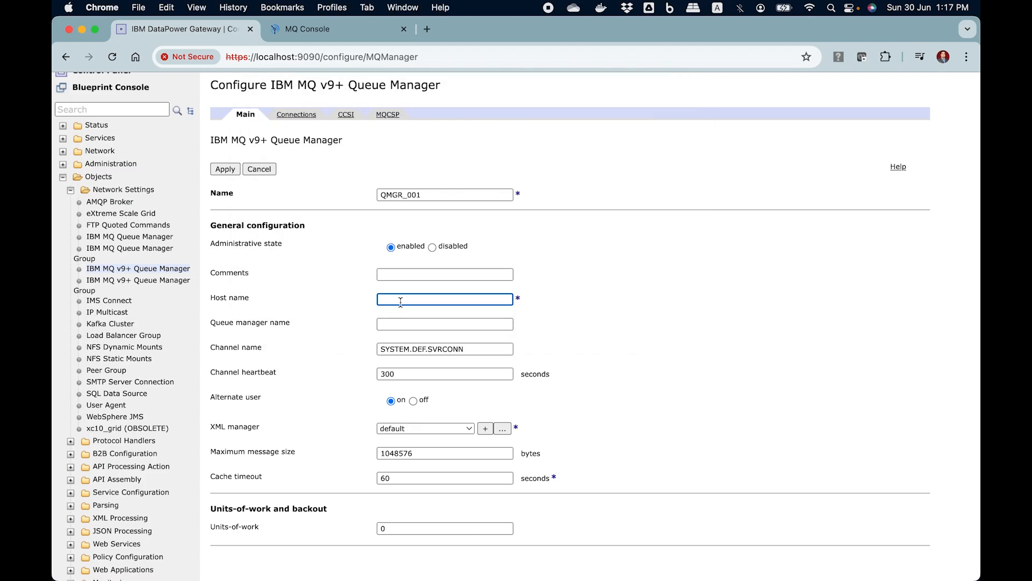
{"action": "key", "text": "super+v"}
Copy QM1 from the TextEdit notes and enter it as the queue manager name
{"action": "left_click", "coordinate": [411, 324]}
{"action": "key", "text": "super+Tab"}
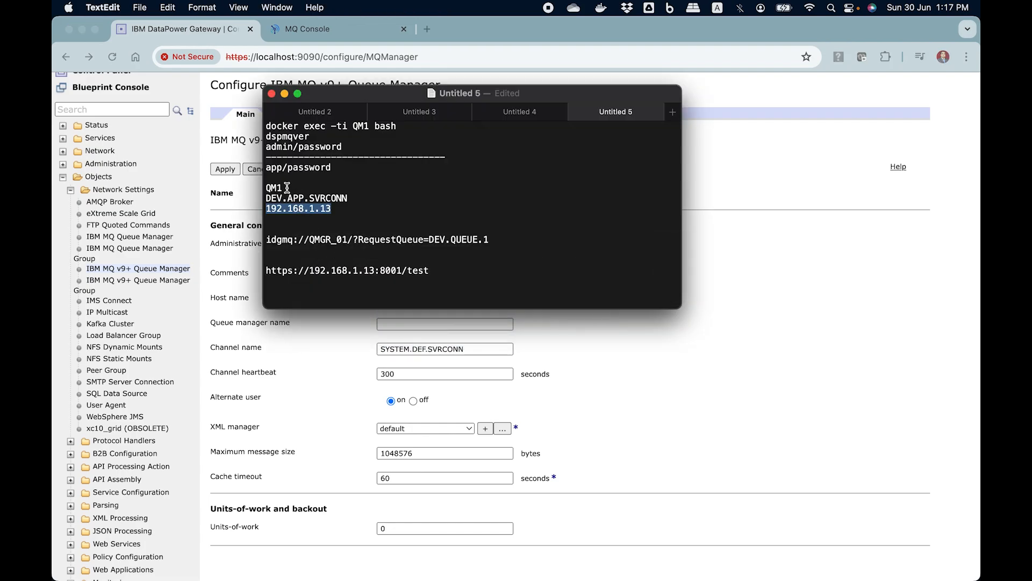
{"action": "left_click_drag", "start_coordinate": [286, 187], "coordinate": [267, 187]}
{"action": "key", "text": "super+c"}
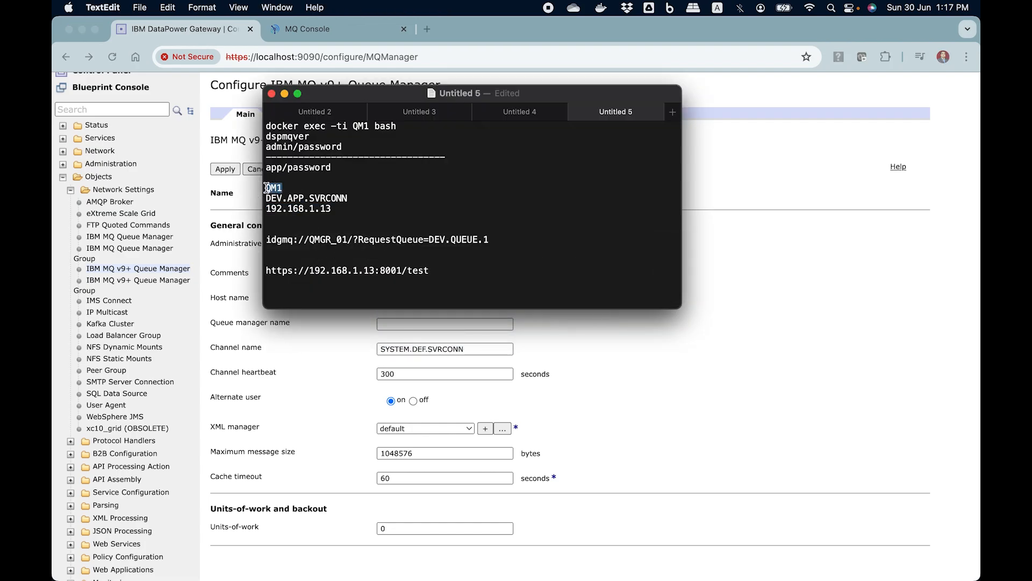
{"action": "key", "text": "super+Tab"}
{"action": "left_click", "coordinate": [430, 325]}
{"action": "key", "text": "super+v"}
{"action": "left_click", "coordinate": [621, 365]}
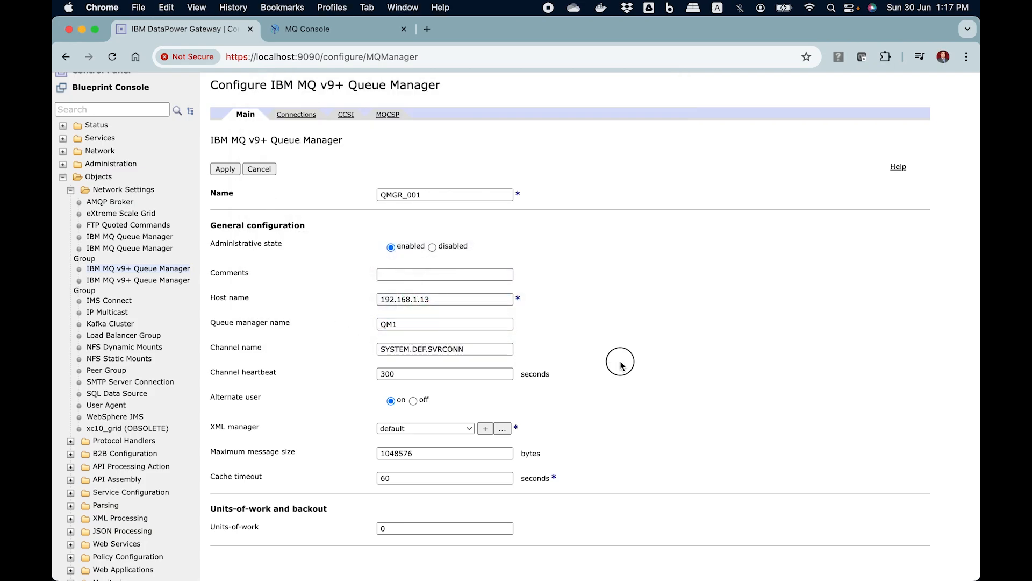
Replace the channel name with DEV.APP.SVRCONN copied from the TextEdit notes, and review the host, queue manager and channel entries
{"action": "left_click", "coordinate": [480, 349]}
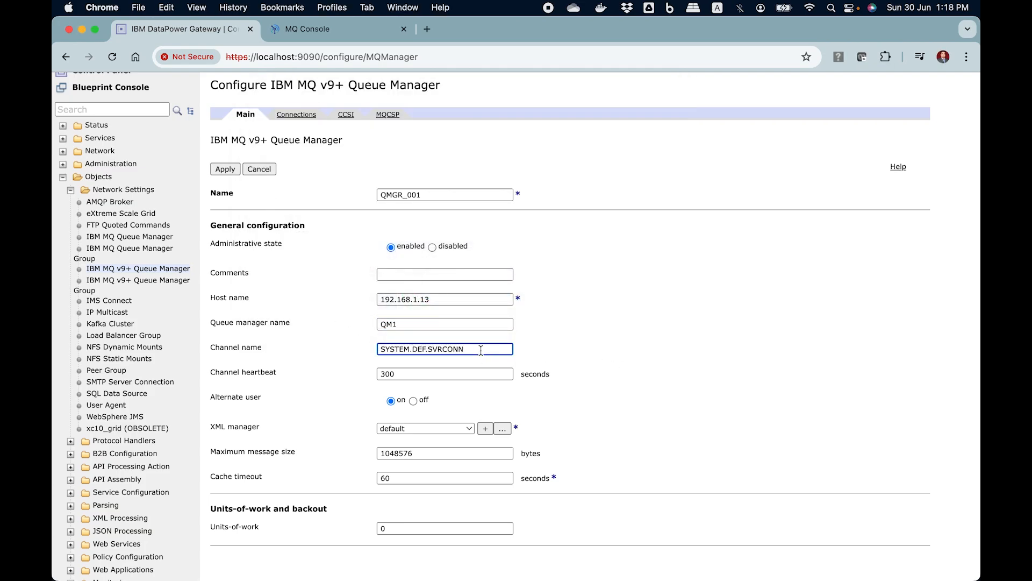
{"action": "key", "text": "super+Tab"}
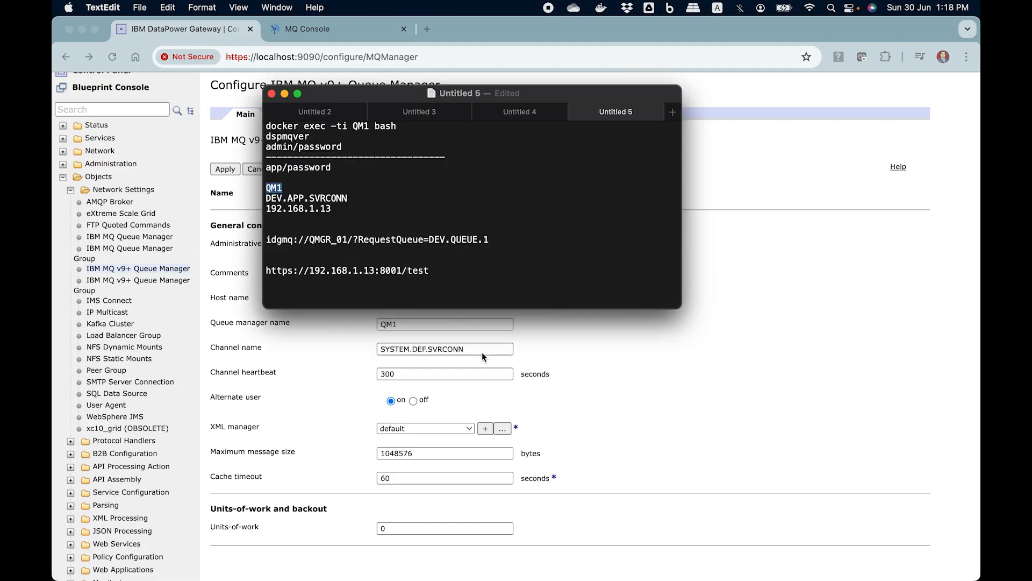
{"action": "left_click_drag", "start_coordinate": [355, 199], "coordinate": [265, 198]}
{"action": "key", "text": "super+c"}
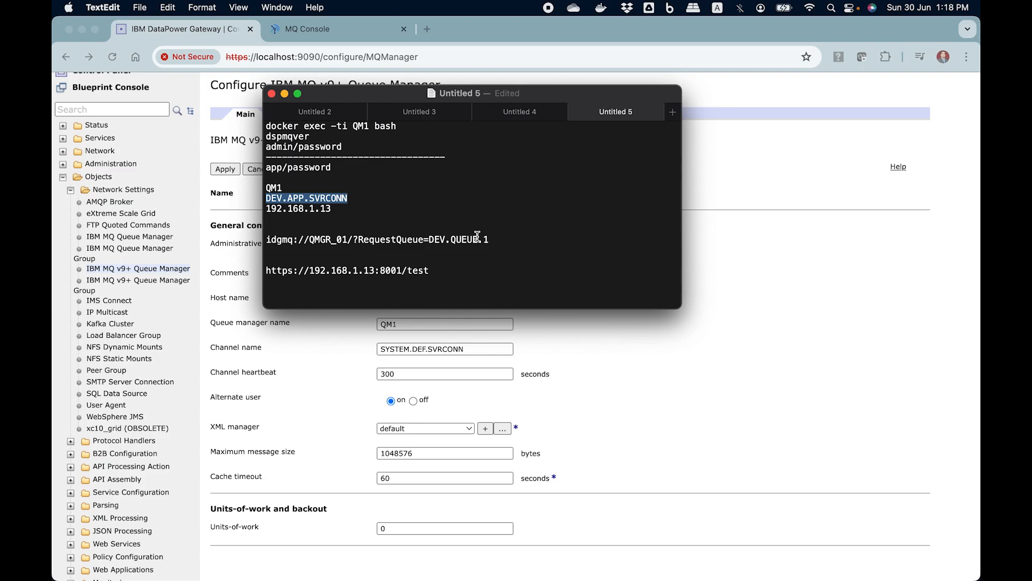
{"action": "key", "text": "super+Tab"}
{"action": "left_click", "coordinate": [470, 349]}
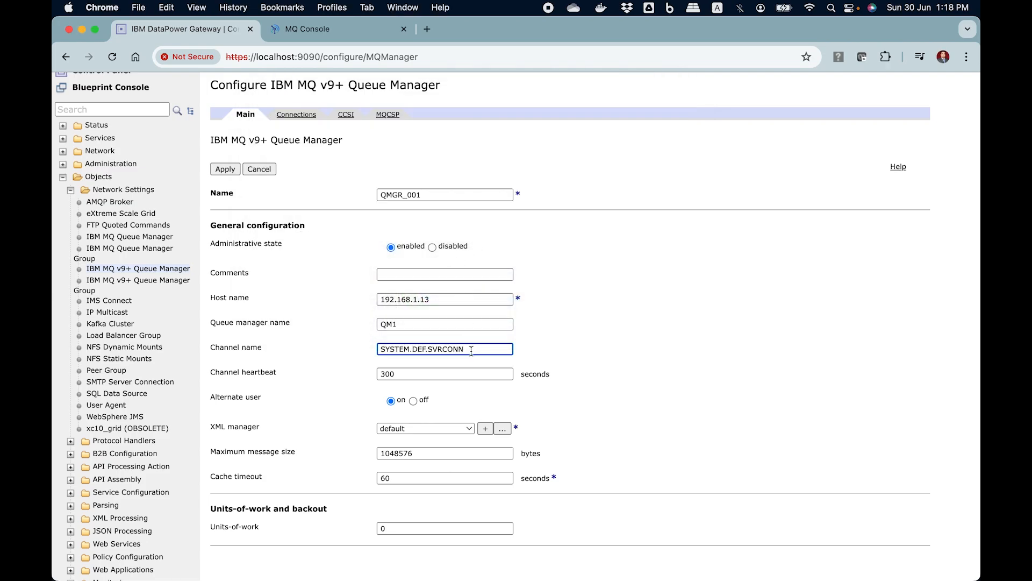
{"action": "triple_click", "coordinate": [471, 351]}
{"action": "key", "text": "super+v"}
{"action": "left_click", "coordinate": [481, 299]}
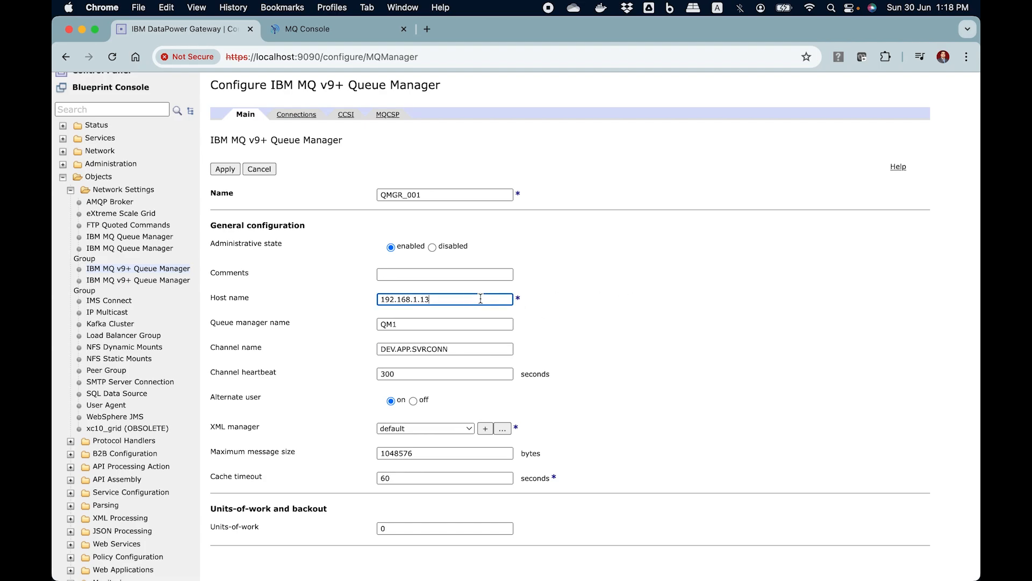
{"action": "left_click", "coordinate": [443, 325]}
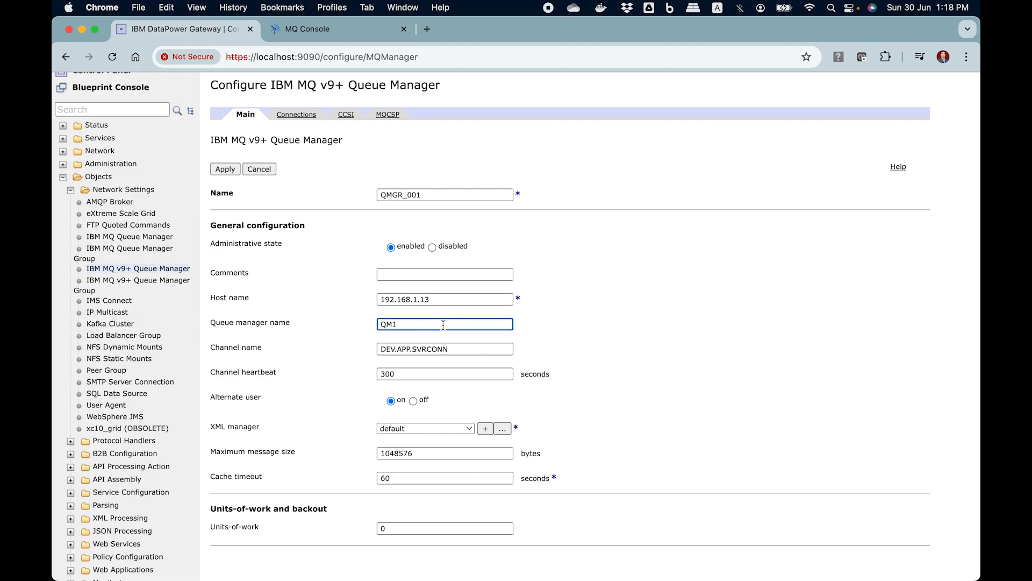
{"action": "left_click", "coordinate": [452, 346]}
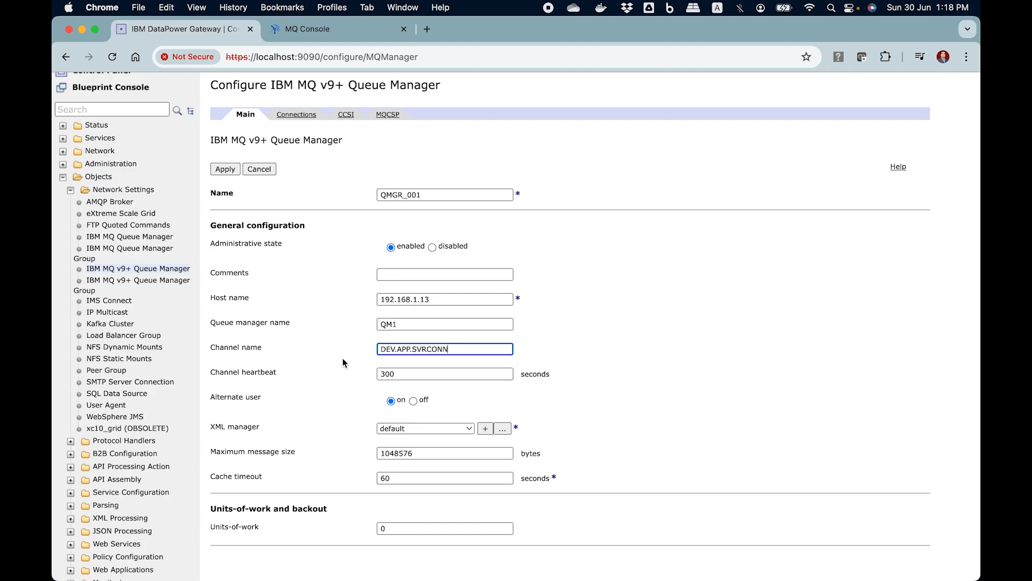
Open the MQCSP settings, leave the user ID and password alias unset, and apply the QMGR_001 configuration
{"action": "scroll", "coordinate": [374, 138], "scroll_direction": "up", "scroll_amount": 1}
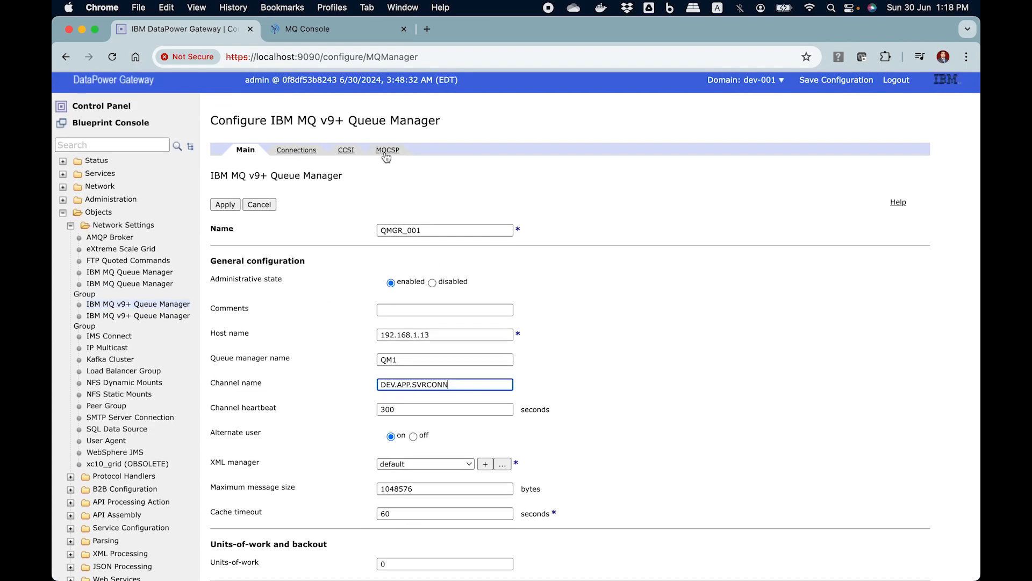
{"action": "left_click", "coordinate": [386, 150]}
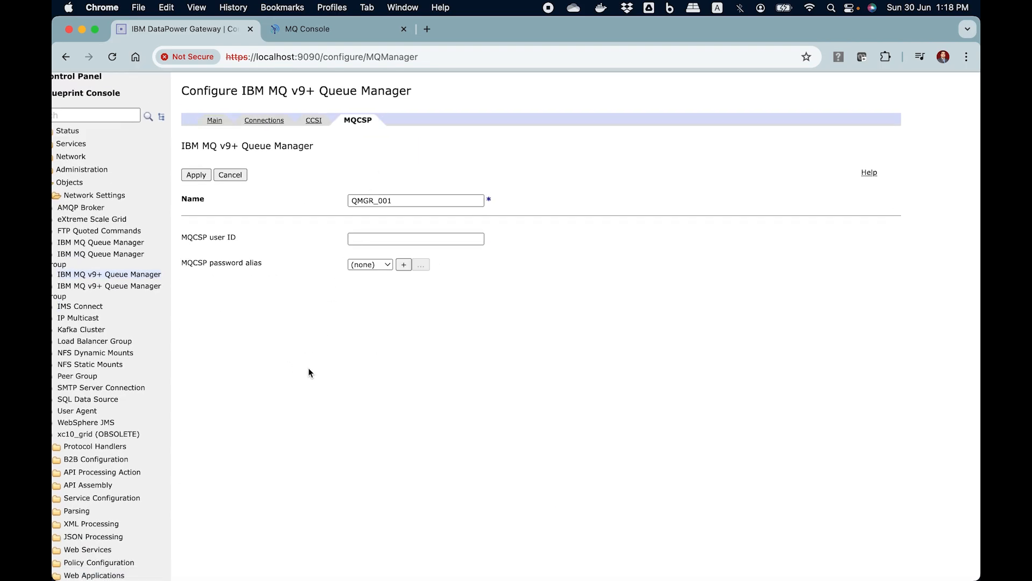
{"action": "left_click", "coordinate": [366, 238]}
{"action": "scroll", "coordinate": [279, 215], "scroll_direction": "left", "scroll_amount": 1}
{"action": "left_click", "coordinate": [281, 202]}
{"action": "left_click", "coordinate": [220, 176]}
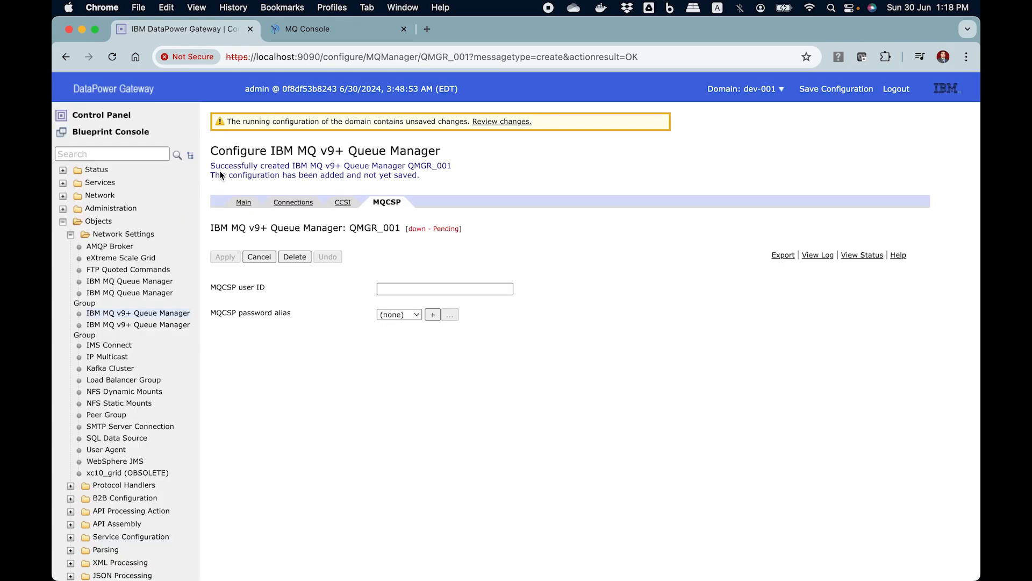
Examine the system log of QMGR_001 for the reason behind its operational state, and close the log window
{"action": "double_click", "coordinate": [375, 228]}
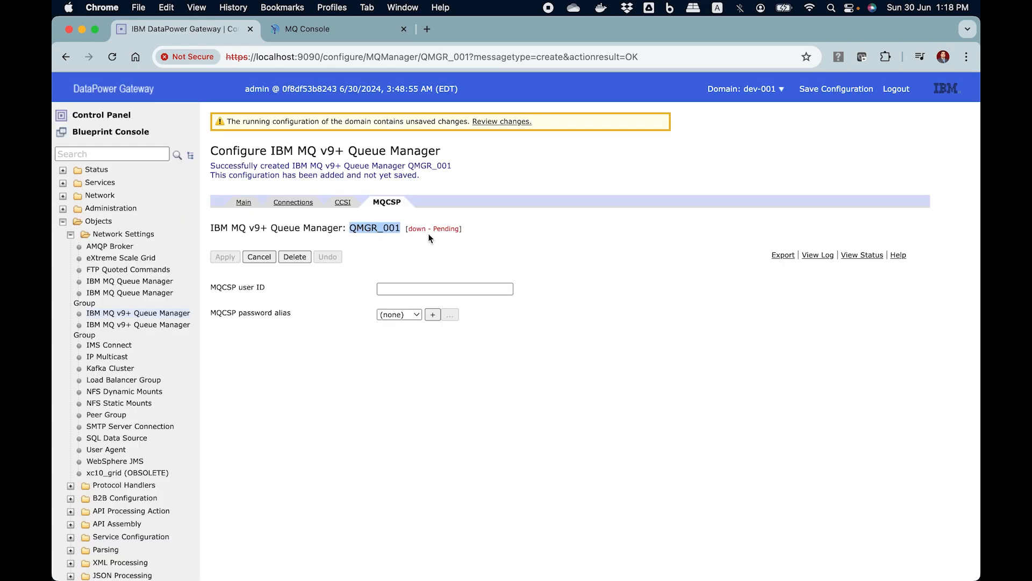
{"action": "left_click", "coordinate": [817, 255]}
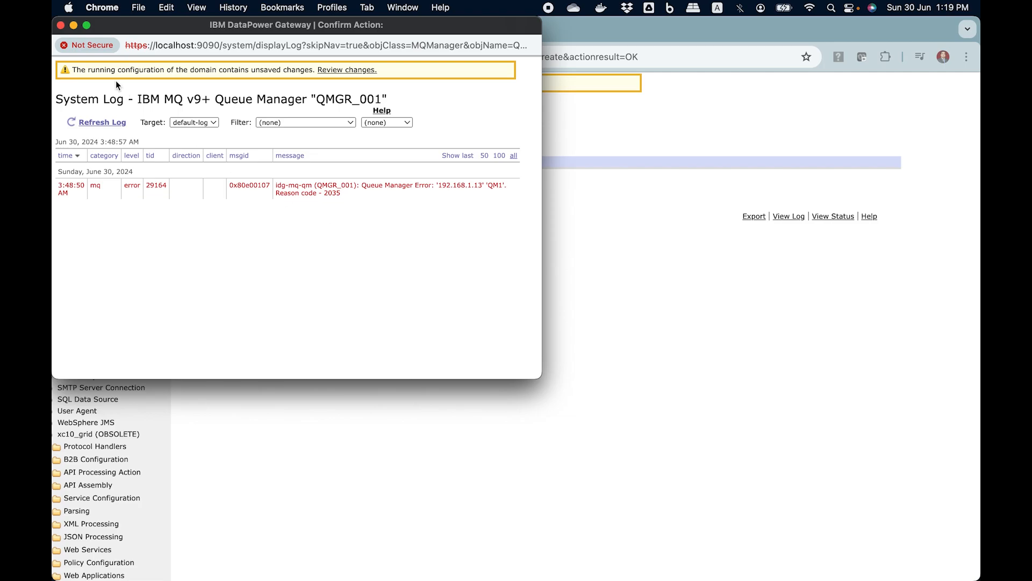
{"action": "left_click", "coordinate": [61, 26]}
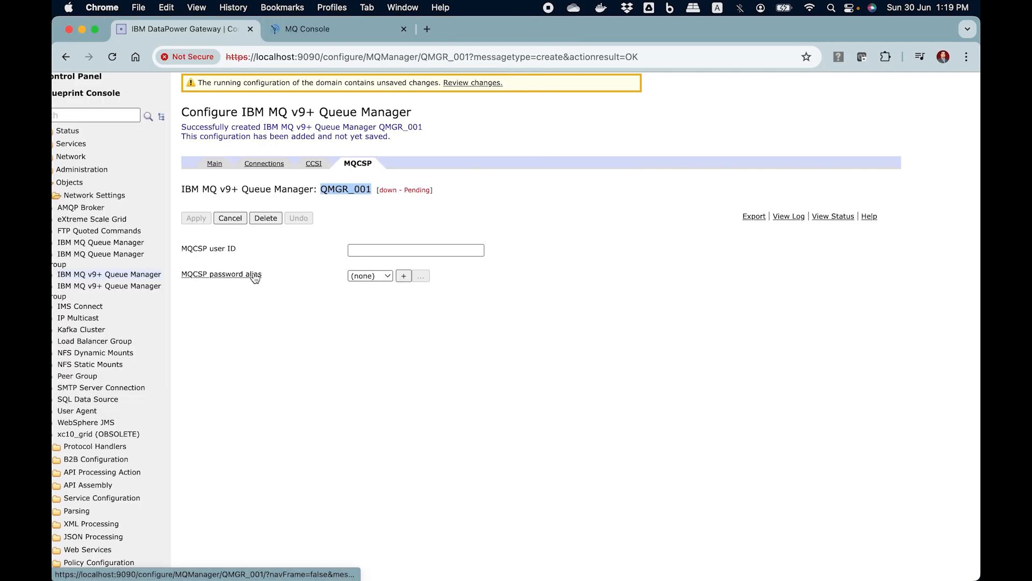
Copy the user ID "app" from the TextEdit notes for the MQCSP user ID and return to the QMGR_001 configuration
{"action": "left_click", "coordinate": [361, 251]}
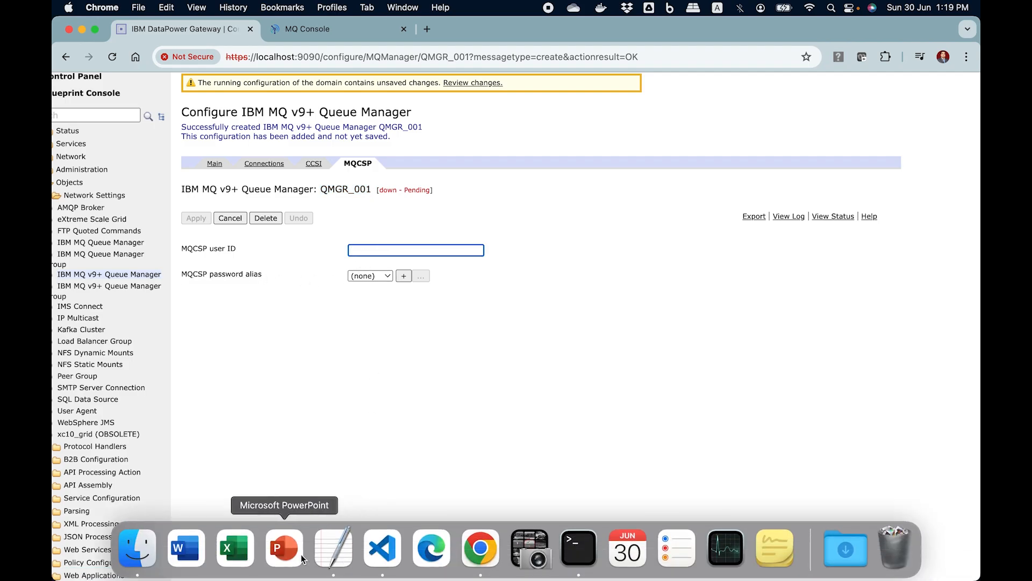
{"action": "left_click", "coordinate": [334, 551]}
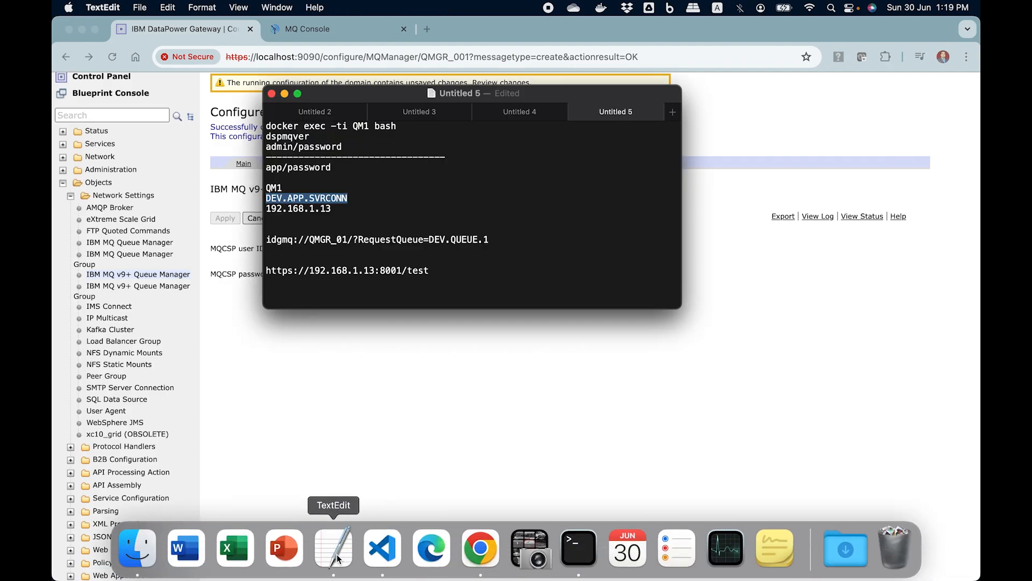
{"action": "double_click", "coordinate": [275, 167]}
{"action": "key", "text": "super+c"}
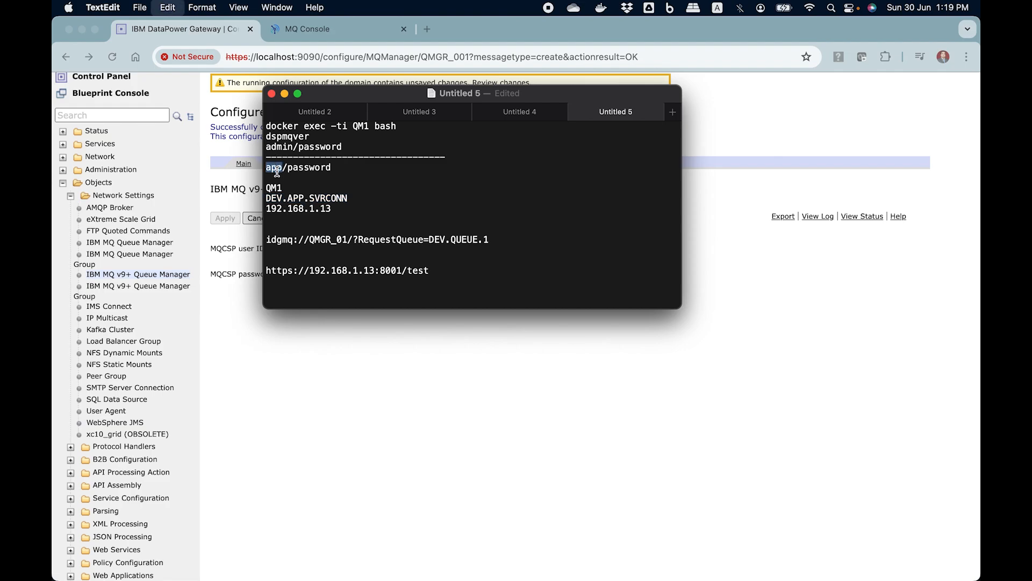
{"action": "left_click", "coordinate": [221, 304]}
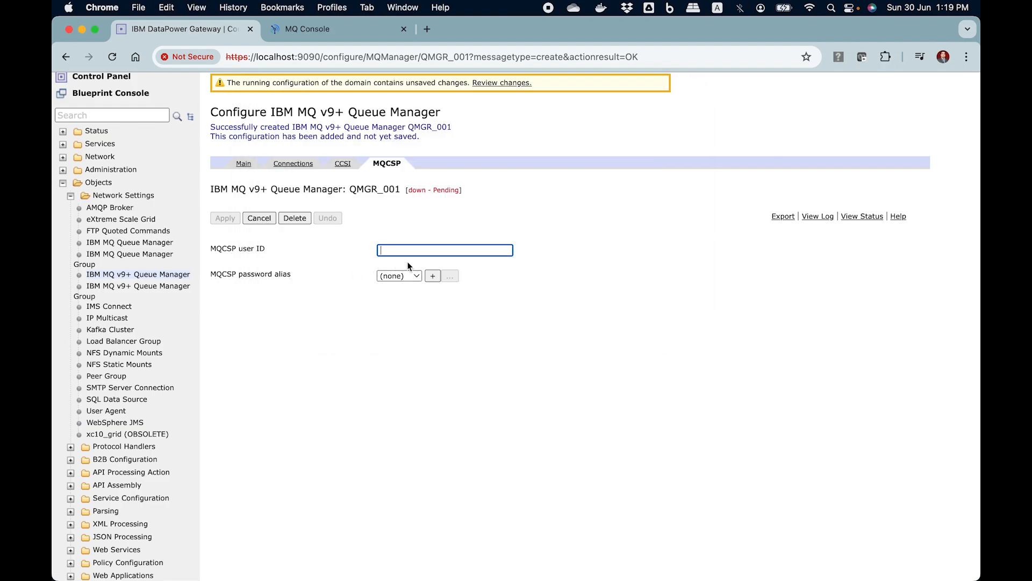
Start a new password map alias for the MQCSP password and name it qmgr_001_password
{"action": "left_click", "coordinate": [434, 277]}
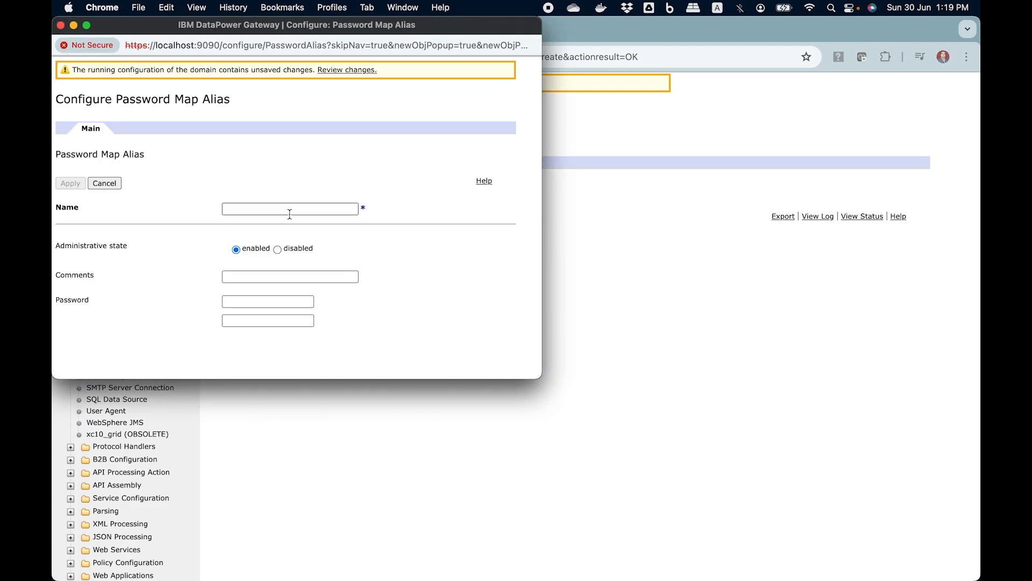
{"action": "left_click", "coordinate": [289, 212]}
{"action": "type", "text": "qmgr_001-pa"}
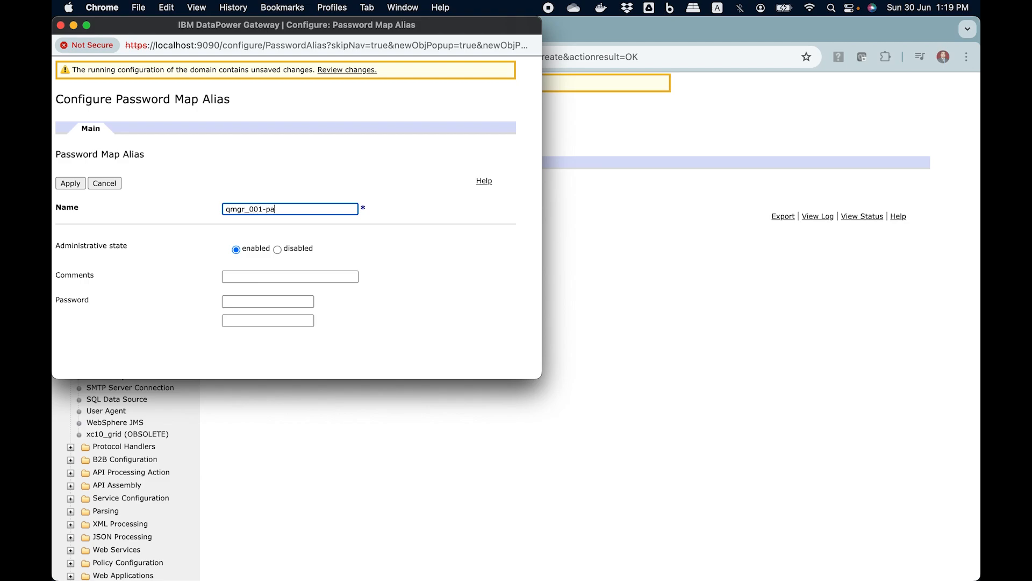
{"action": "key", "text": "BackSpace"}
{"action": "key", "text": "BackSpace"}
{"action": "type", "text": "_password"}
Switch to the TextEdit notes, correct the app account's password there and select it for copying
{"action": "left_click", "coordinate": [289, 305]}
{"action": "key", "text": "super+Tab"}
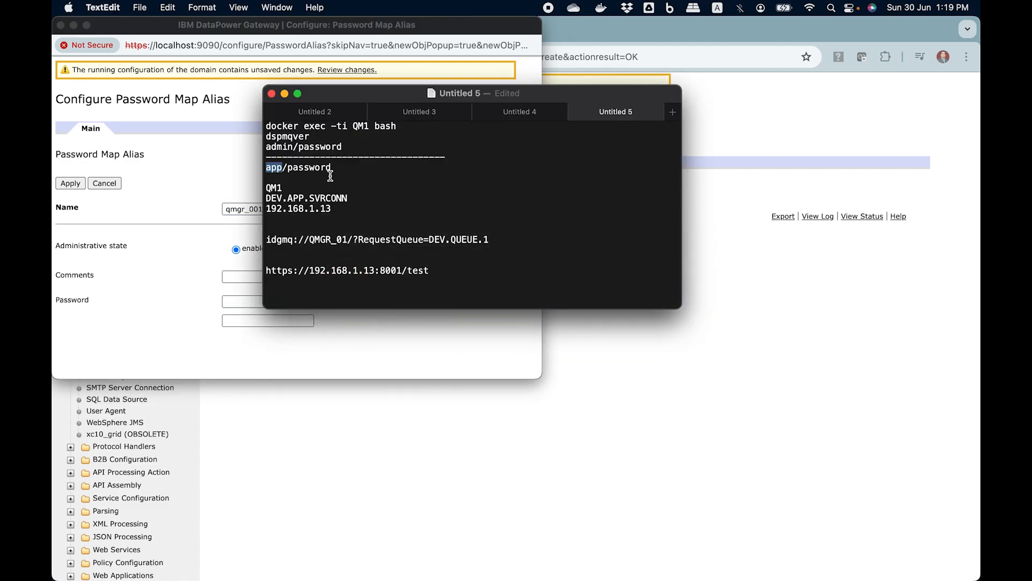
{"action": "left_click", "coordinate": [326, 167]}
{"action": "left_click", "coordinate": [321, 167]}
{"action": "key", "text": "BackSpace"}
{"action": "type", "text": "0"}
{"action": "left_click_drag", "start_coordinate": [290, 169], "coordinate": [337, 169]}
Enter the copied account password in both password fields of the alias and apply the alias
{"action": "left_click", "coordinate": [233, 301]}
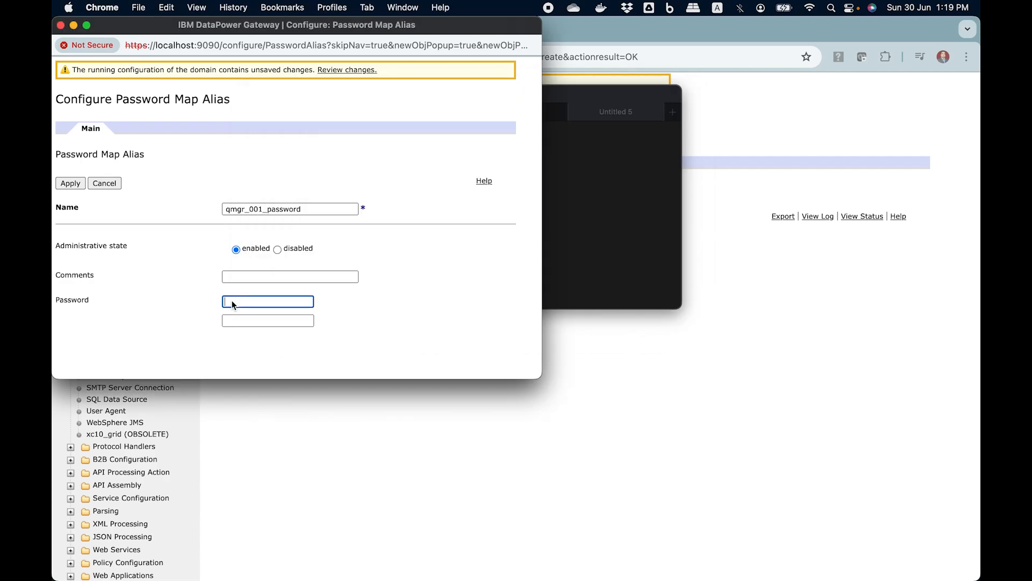
{"action": "key", "text": "super+v"}
{"action": "left_click", "coordinate": [242, 321]}
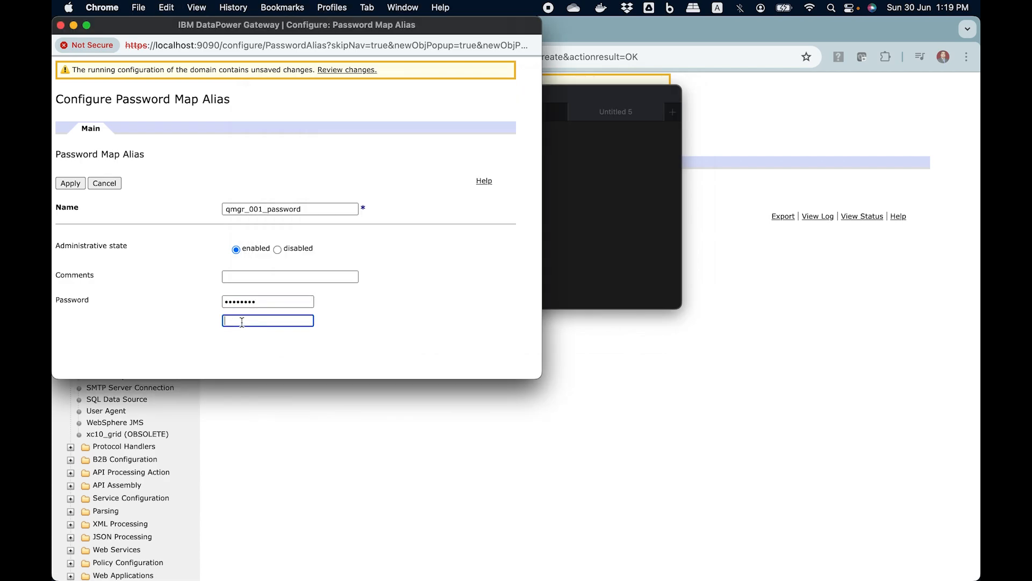
{"action": "key", "text": "super+v"}
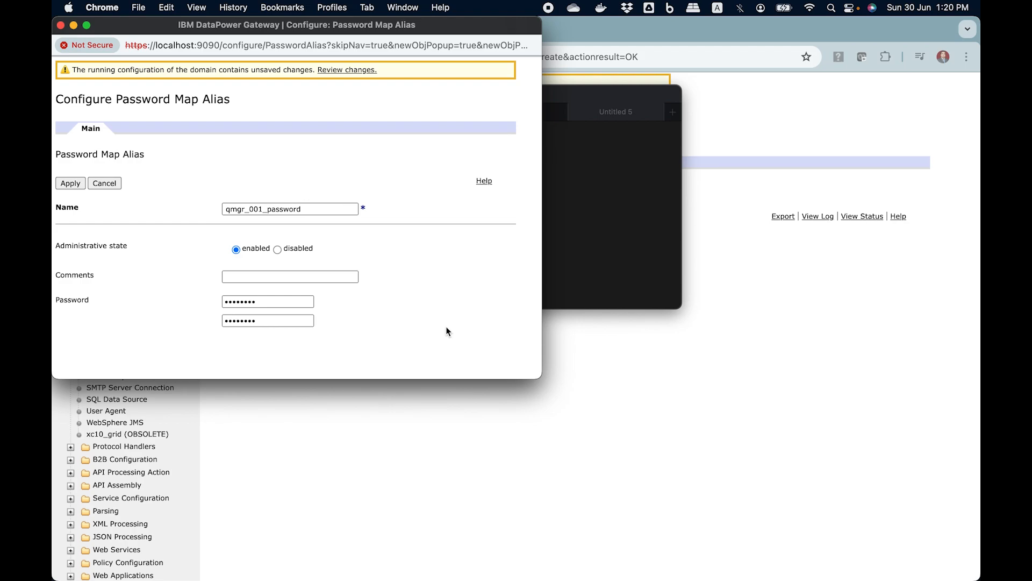
{"action": "left_click", "coordinate": [70, 184]}
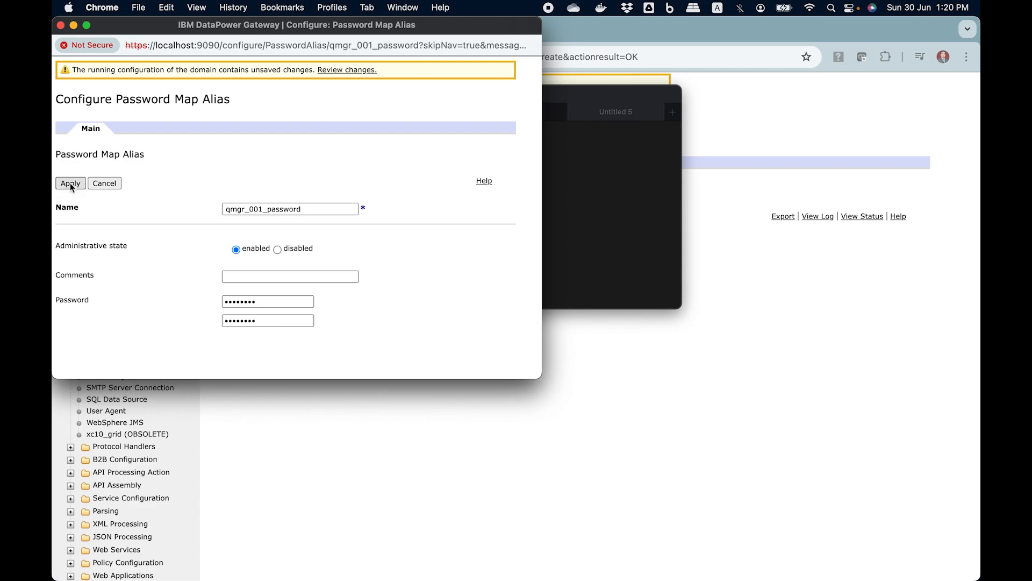
Apply the QMGR_001 changes, save the domain configuration, and check the queue manager's operational state
{"action": "left_click", "coordinate": [225, 218]}
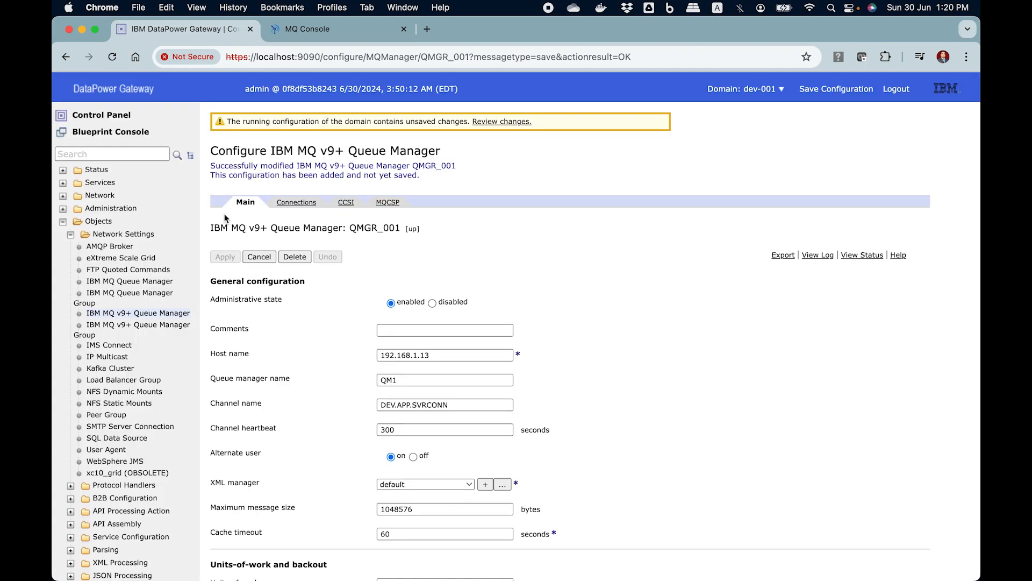
{"action": "left_click", "coordinate": [848, 89]}
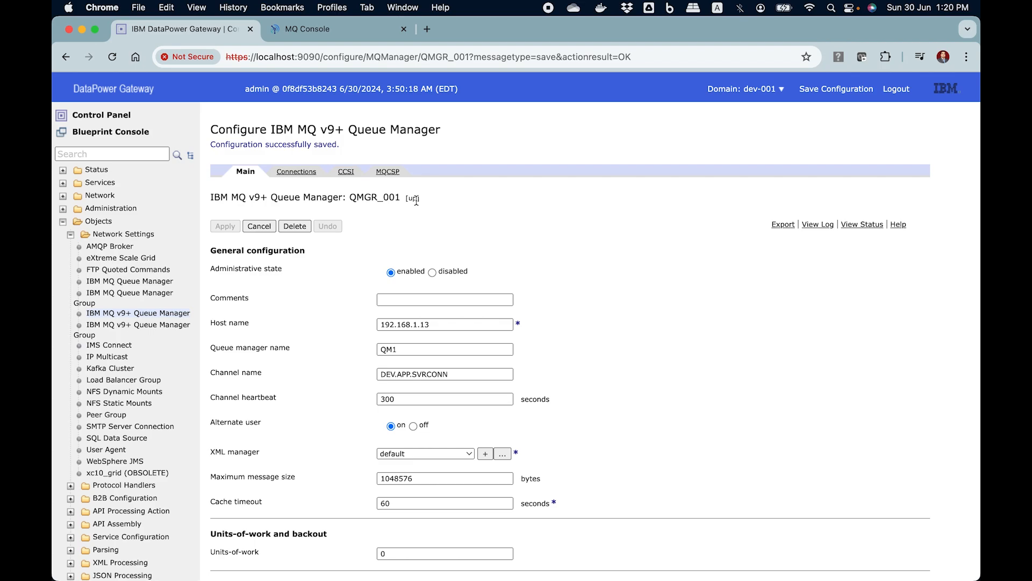
{"action": "left_click_drag", "start_coordinate": [417, 199], "coordinate": [406, 200]}
{"action": "left_click", "coordinate": [417, 230]}
Review the system log of QMGR_001 and close the log window
{"action": "left_click", "coordinate": [819, 225]}
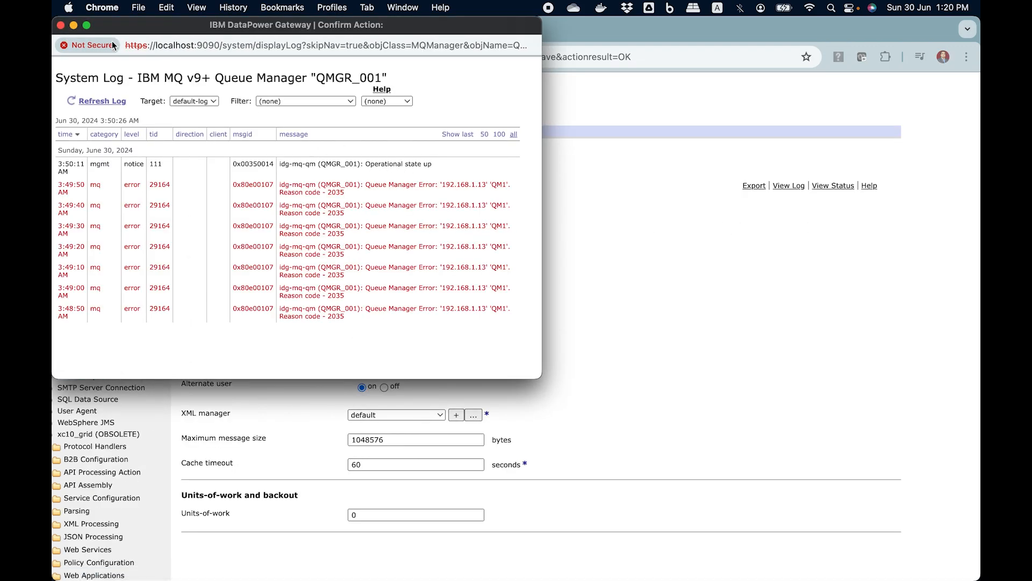
{"action": "left_click", "coordinate": [61, 25]}
{"action": "left_click", "coordinate": [365, 208]}
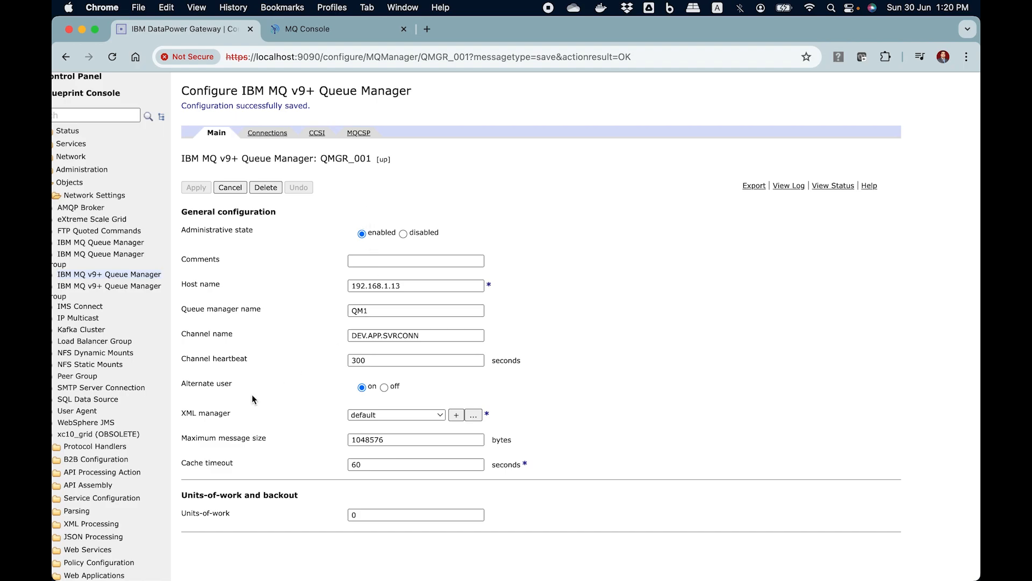
{"action": "scroll", "coordinate": [150, 124], "scroll_direction": "up", "scroll_amount": 2}
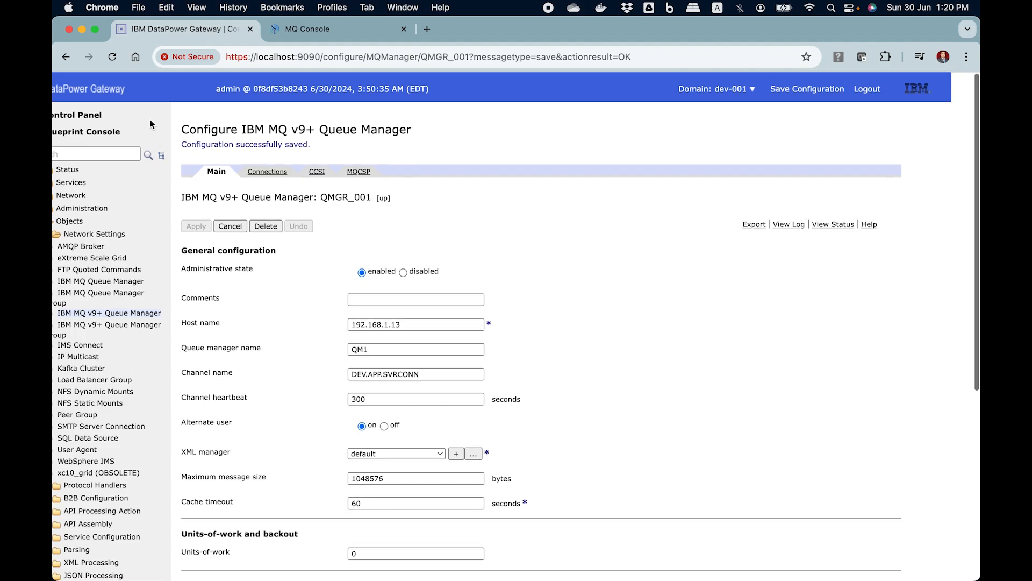
Add a new Multi-Protocol Gateway from the Control Panel and name it mq-demo-mpgw
{"action": "left_click", "coordinate": [95, 115]}
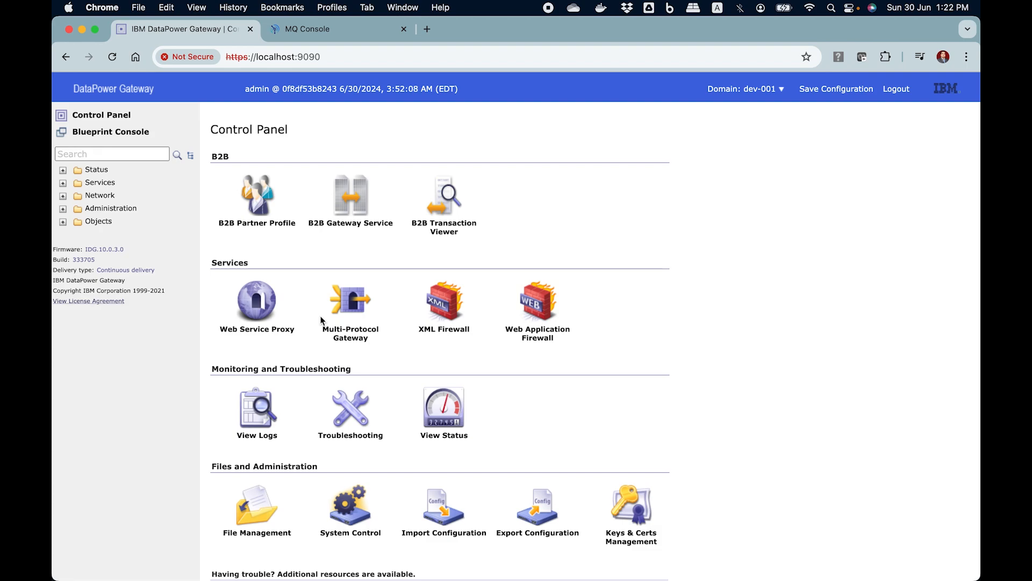
{"action": "left_click", "coordinate": [362, 305]}
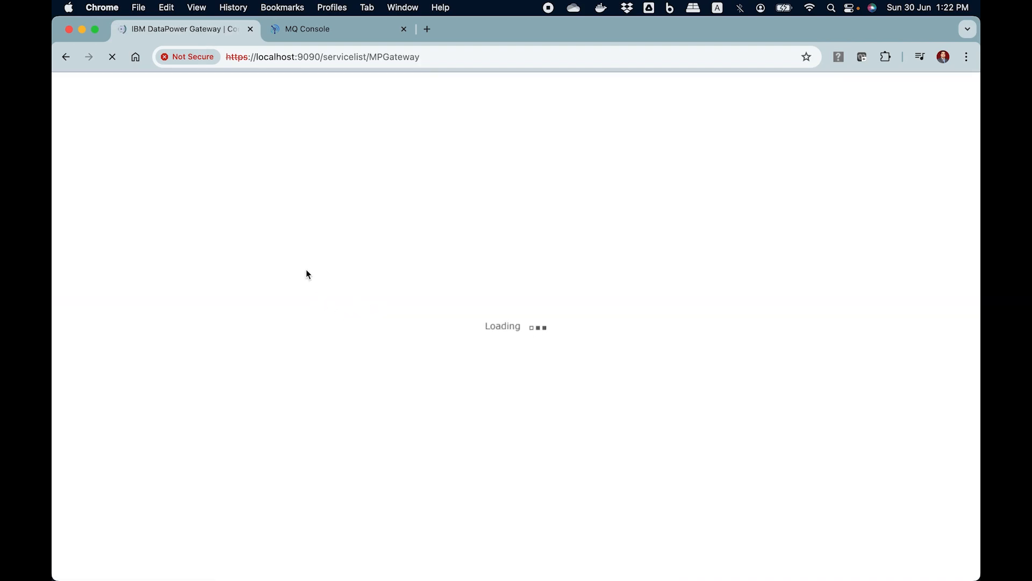
{"action": "left_click", "coordinate": [231, 194]}
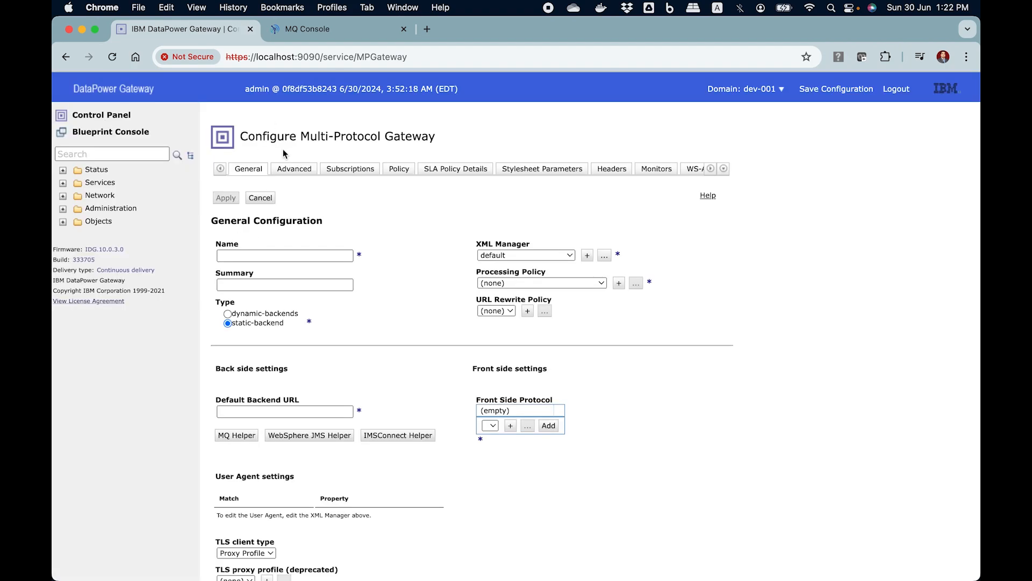
{"action": "left_click", "coordinate": [261, 255]}
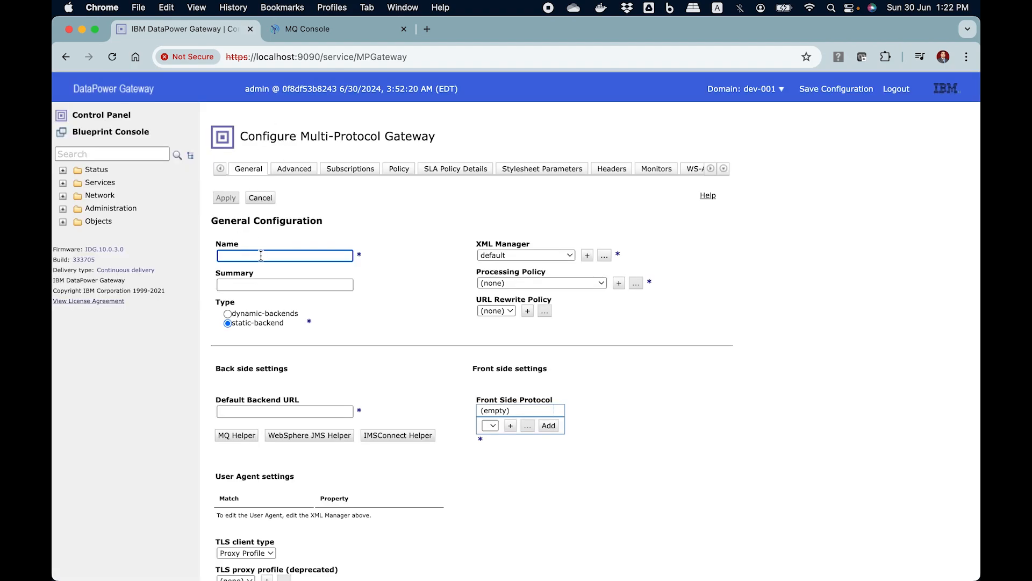
{"action": "type", "text": "mq-"}
{"action": "type", "text": "demo-mgpw"}
{"action": "key", "text": "BackSpace"}
{"action": "key", "text": "BackSpace"}
{"action": "key", "text": "BackSpace"}
{"action": "type", "text": "pgw"}
{"action": "left_click", "coordinate": [365, 309]}
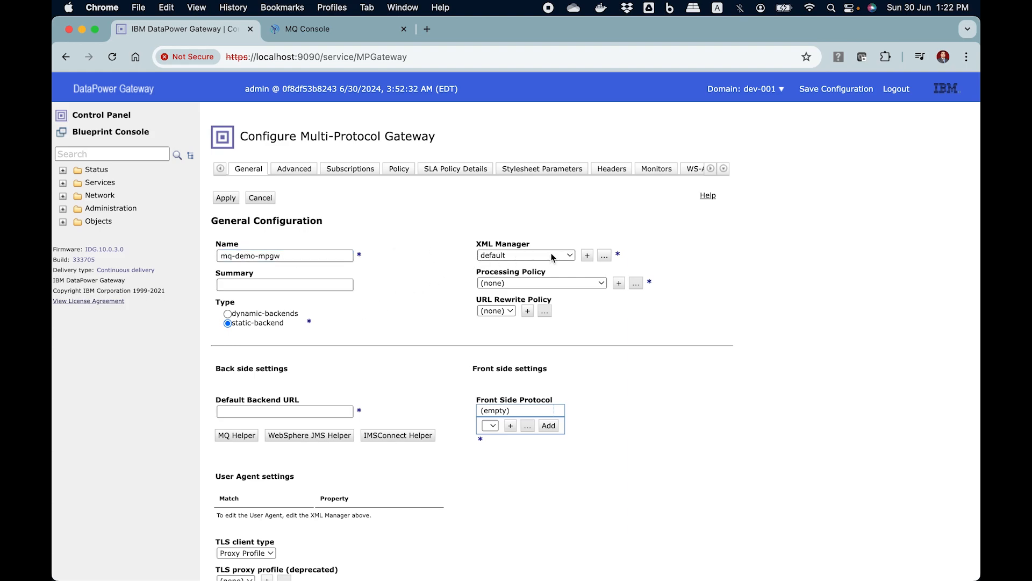
Create a processing policy named processing-policy-001 for the gateway and apply it
{"action": "left_click", "coordinate": [618, 283]}
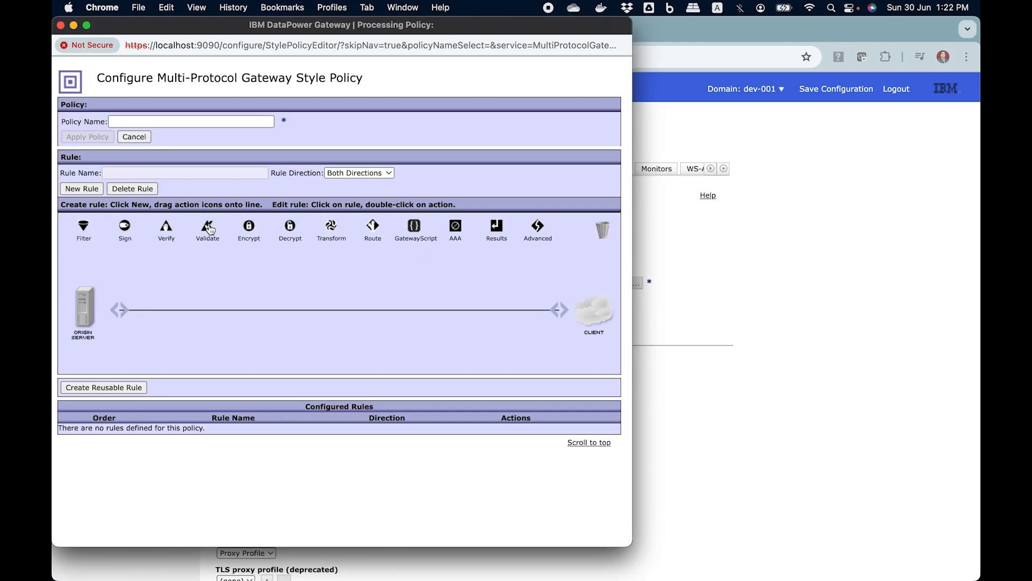
{"action": "left_click", "coordinate": [211, 123]}
{"action": "type", "text": "pro"}
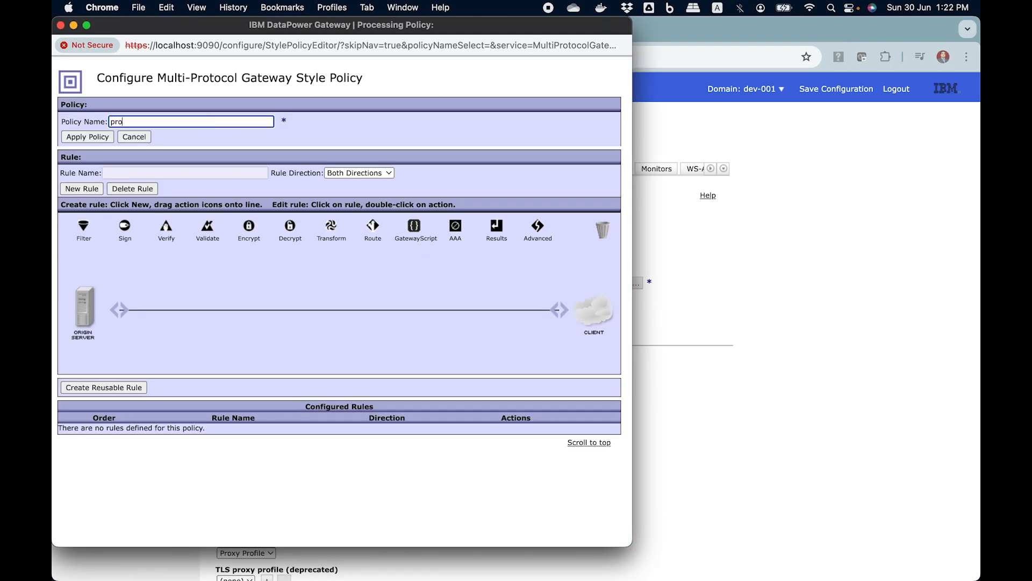
{"action": "type", "text": "cessing-policy-001"}
{"action": "left_click", "coordinate": [96, 138]}
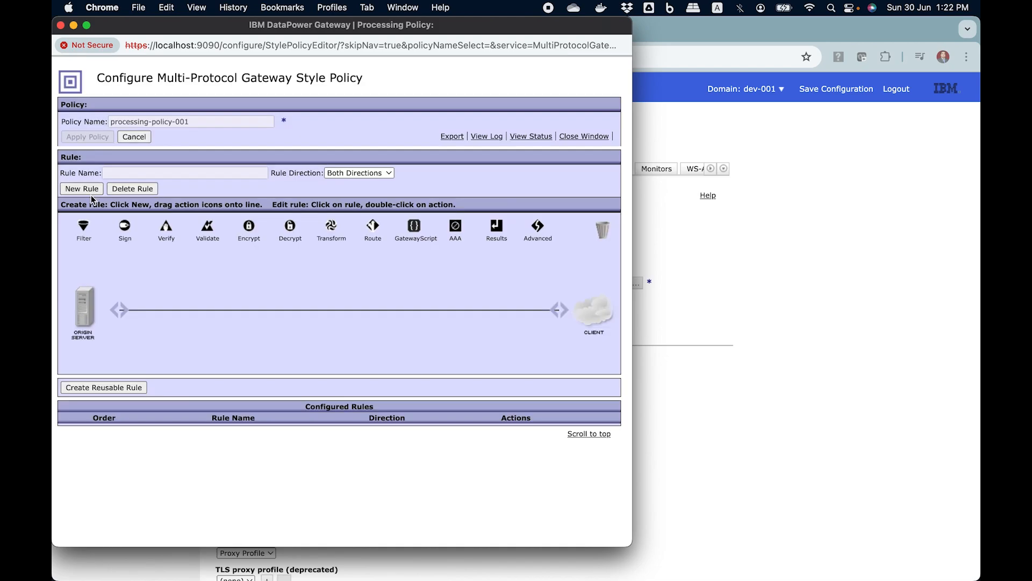
Add a rule to the policy with direction Client to Server and assign an existing matching rule to its match action
{"action": "left_click", "coordinate": [89, 188]}
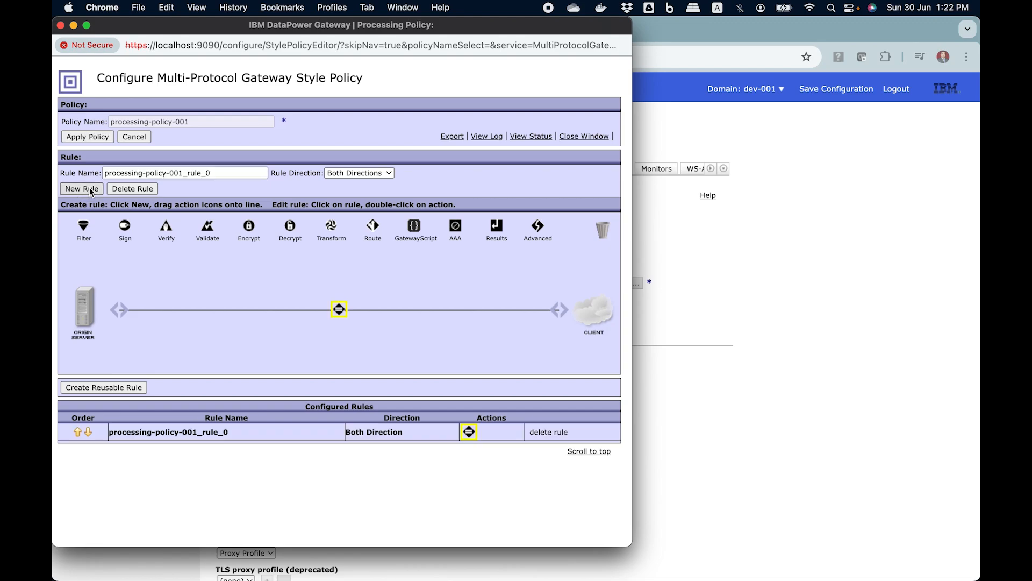
{"action": "left_click", "coordinate": [357, 172]}
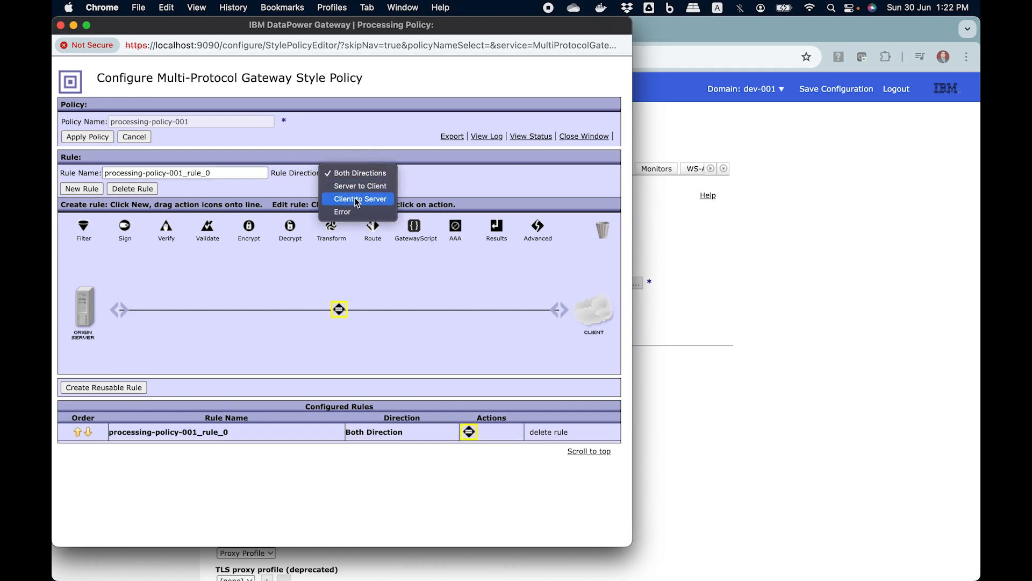
{"action": "left_click", "coordinate": [359, 198]}
{"action": "double_click", "coordinate": [340, 312]}
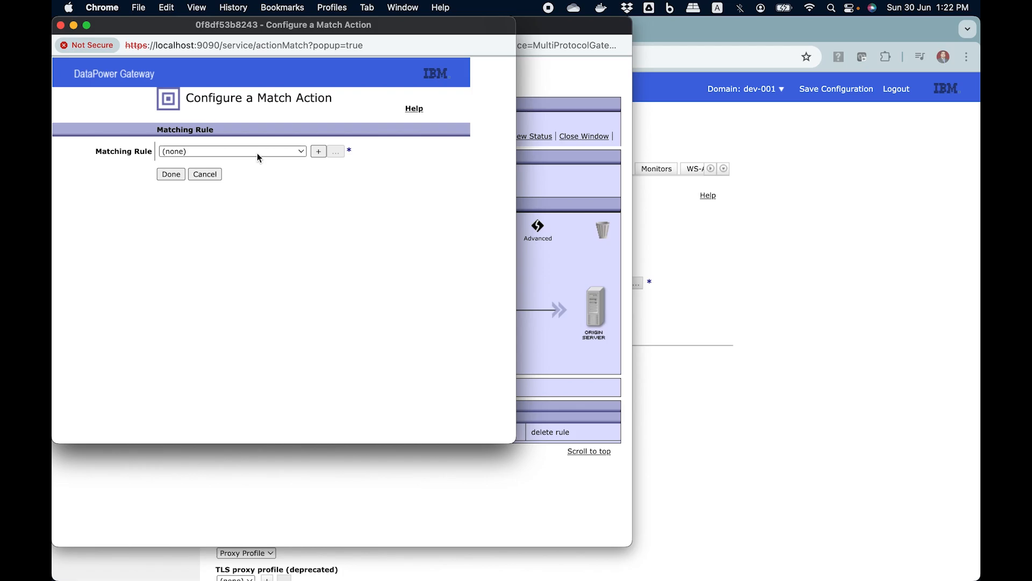
{"action": "left_click", "coordinate": [257, 153]}
{"action": "left_click", "coordinate": [253, 164]}
{"action": "left_click", "coordinate": [171, 175]}
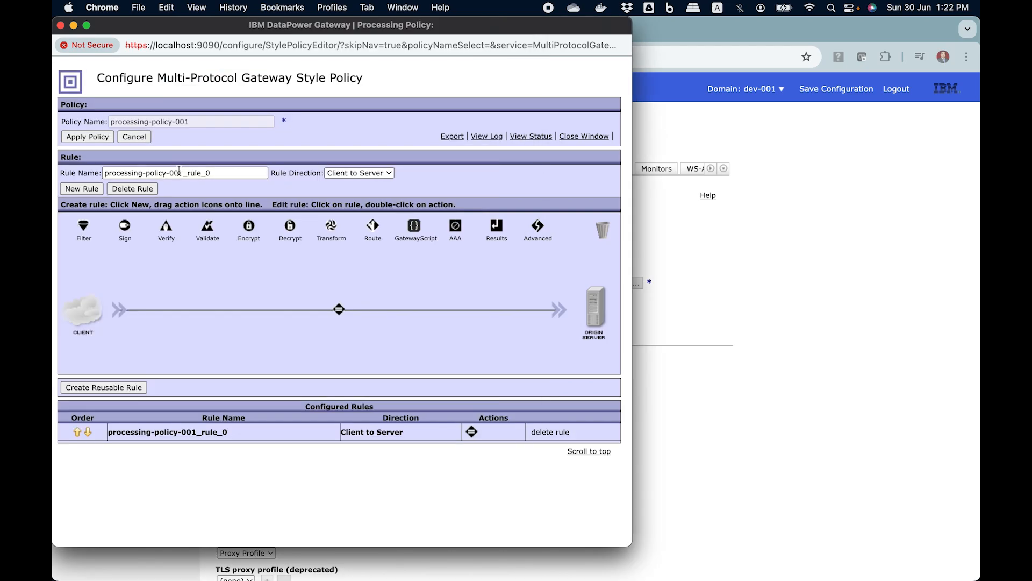
Add a Results action after the match action, apply the policy and close the policy editor
{"action": "left_click_drag", "start_coordinate": [496, 226], "coordinate": [441, 309]}
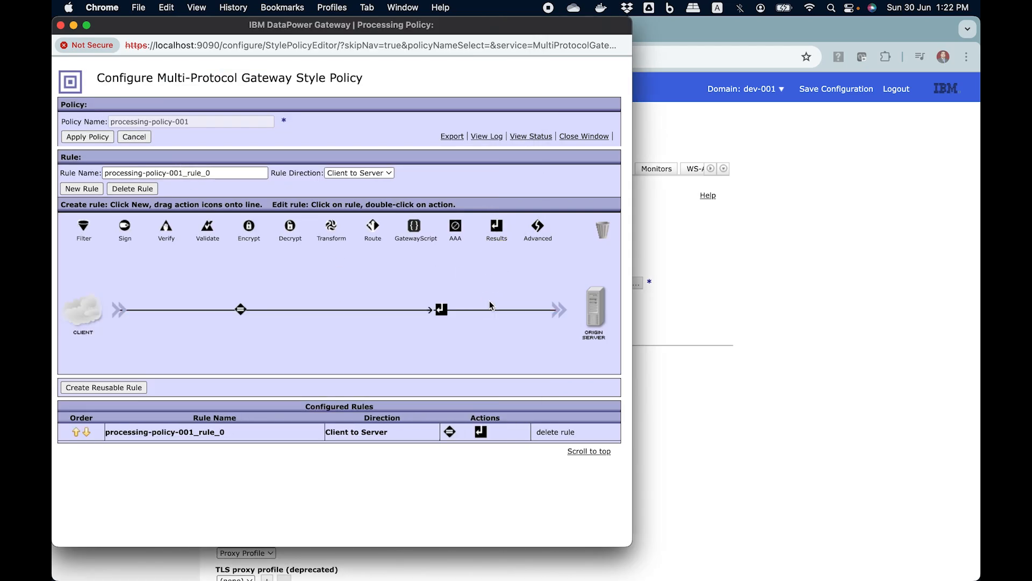
{"action": "left_click", "coordinate": [107, 138]}
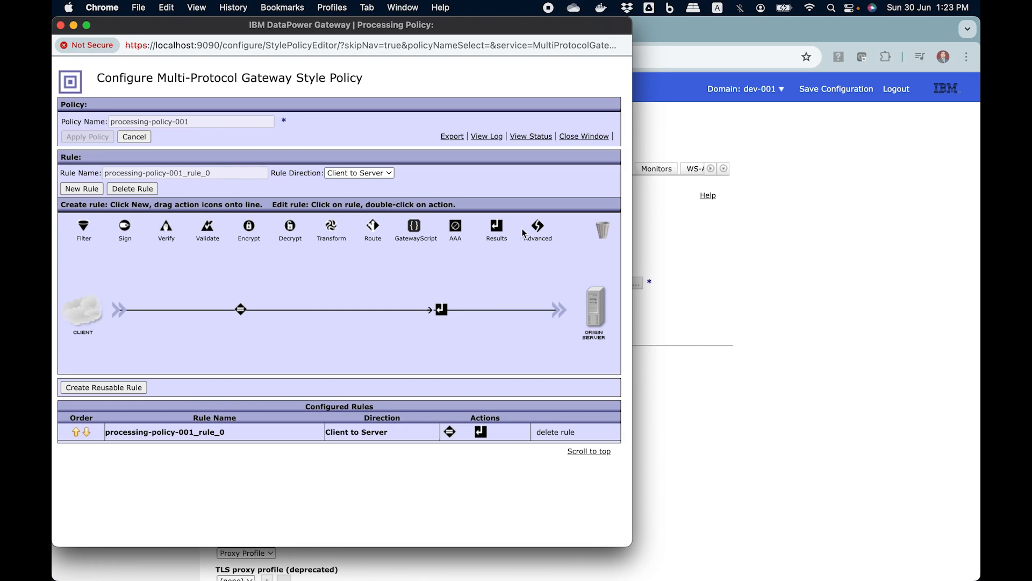
{"action": "left_click", "coordinate": [587, 137]}
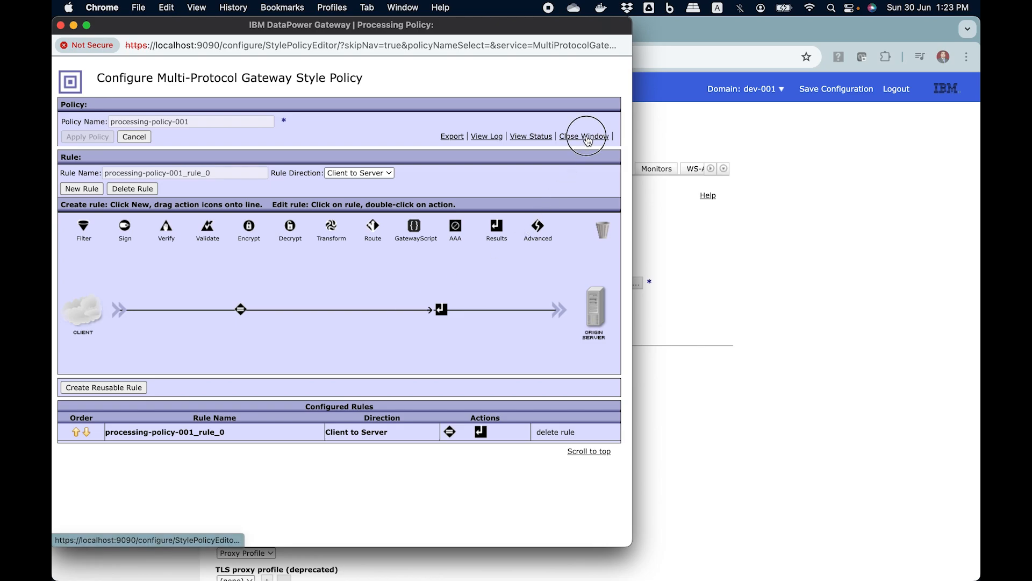
Create a new HTTP Handler as the gateway's front side protocol and name it http-fsh-001
{"action": "scroll", "coordinate": [376, 333], "scroll_direction": "down", "scroll_amount": 3}
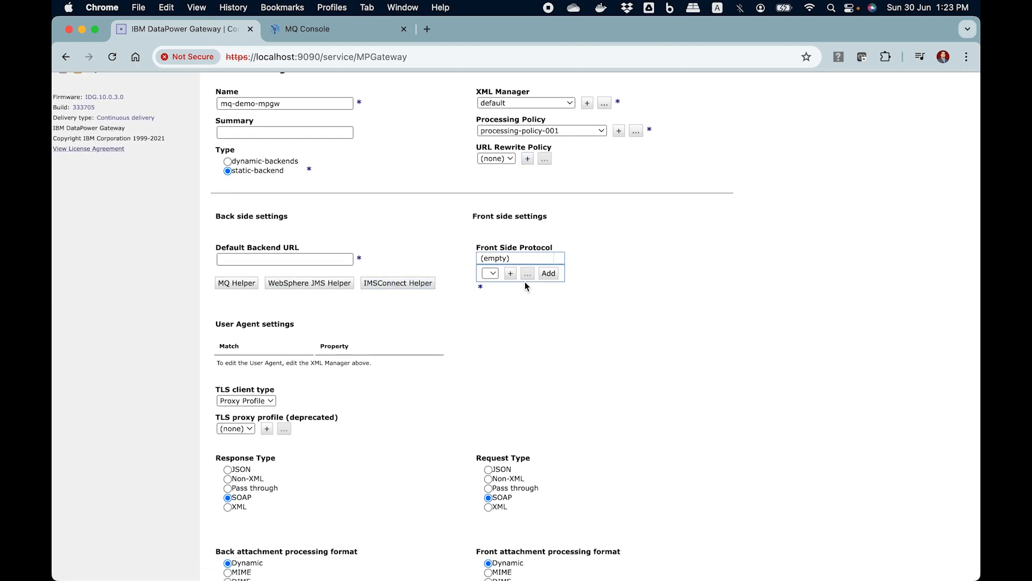
{"action": "left_click", "coordinate": [511, 274]}
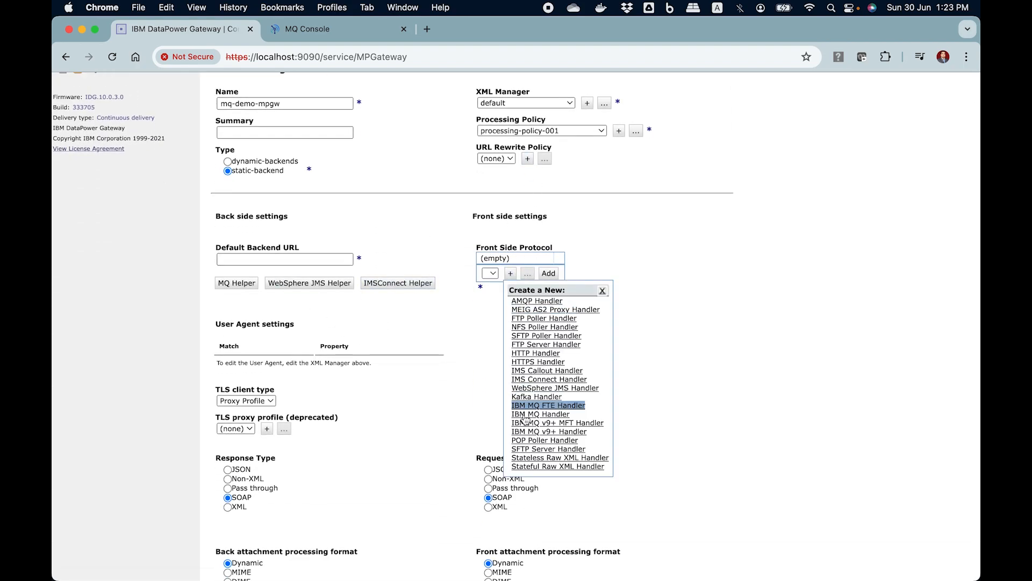
{"action": "left_click", "coordinate": [536, 354]}
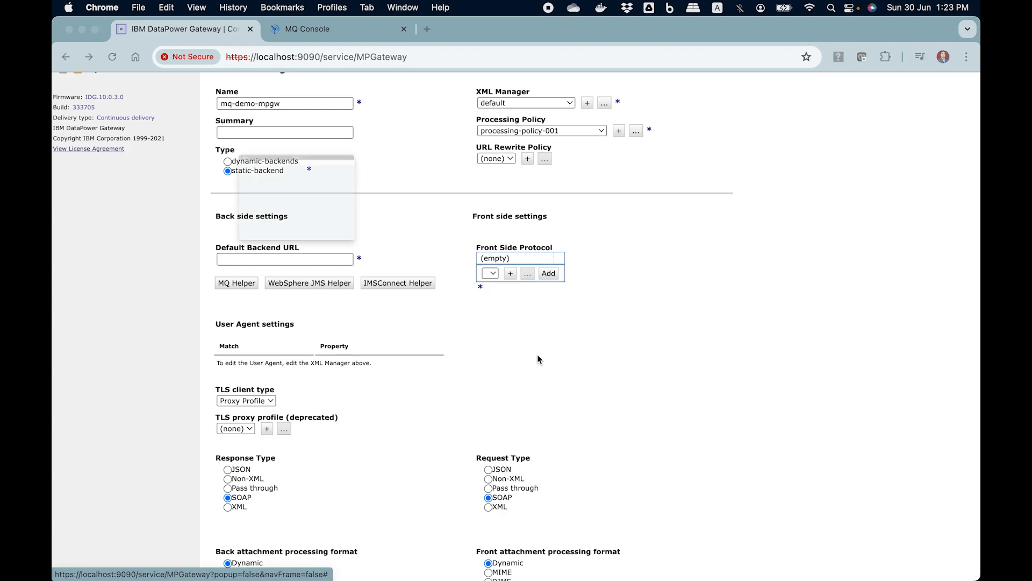
{"action": "left_click", "coordinate": [339, 209]}
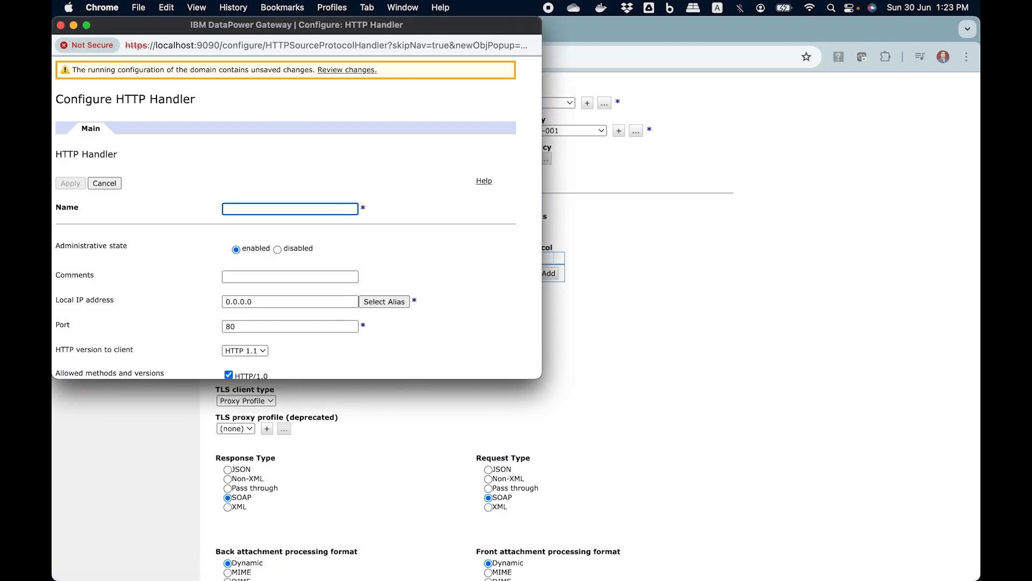
{"action": "type", "text": "http-fsh-001"}
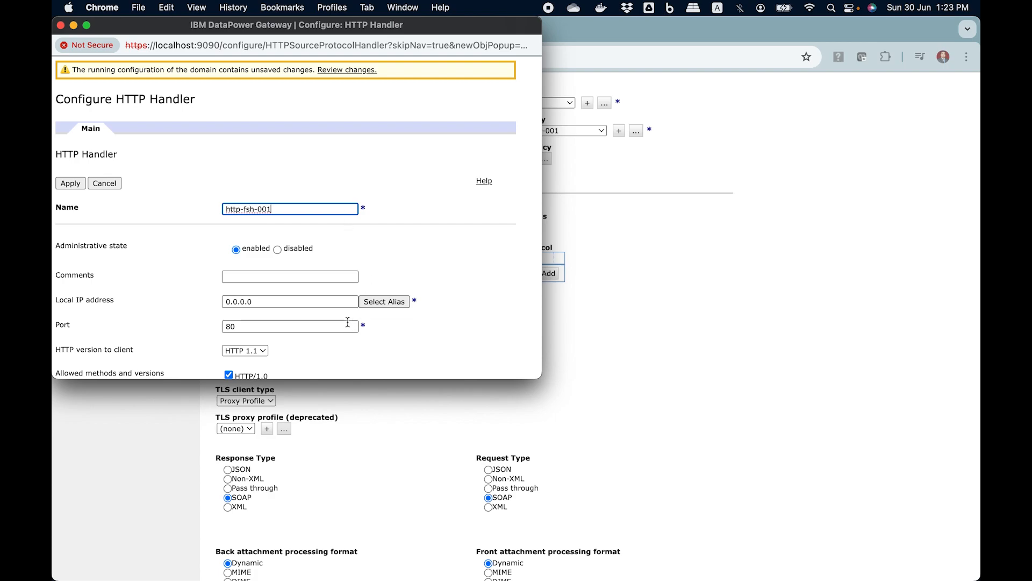
Set the HTTP handler's port to 8001, allow the GET method, and apply the handler
{"action": "scroll", "coordinate": [255, 245], "scroll_direction": "down", "scroll_amount": 4}
{"action": "left_click", "coordinate": [246, 233]}
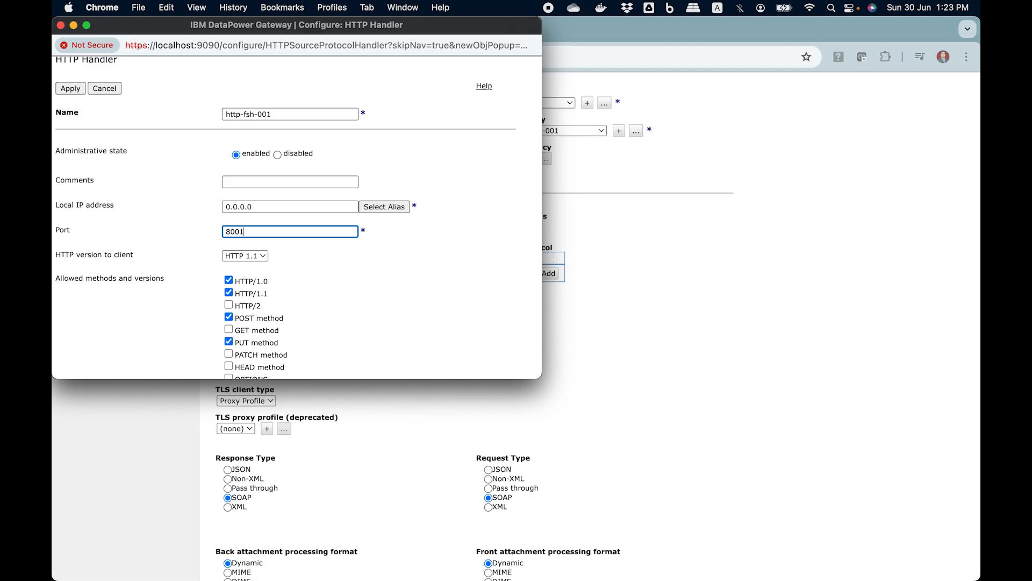
{"action": "scroll", "coordinate": [324, 330], "scroll_direction": "down", "scroll_amount": 2}
{"action": "left_click", "coordinate": [230, 285]}
{"action": "scroll", "coordinate": [366, 287], "scroll_direction": "down", "scroll_amount": 6}
{"action": "scroll", "coordinate": [368, 288], "scroll_direction": "up", "scroll_amount": 3}
{"action": "scroll", "coordinate": [396, 314], "scroll_direction": "up", "scroll_amount": 5}
{"action": "left_click", "coordinate": [70, 184]}
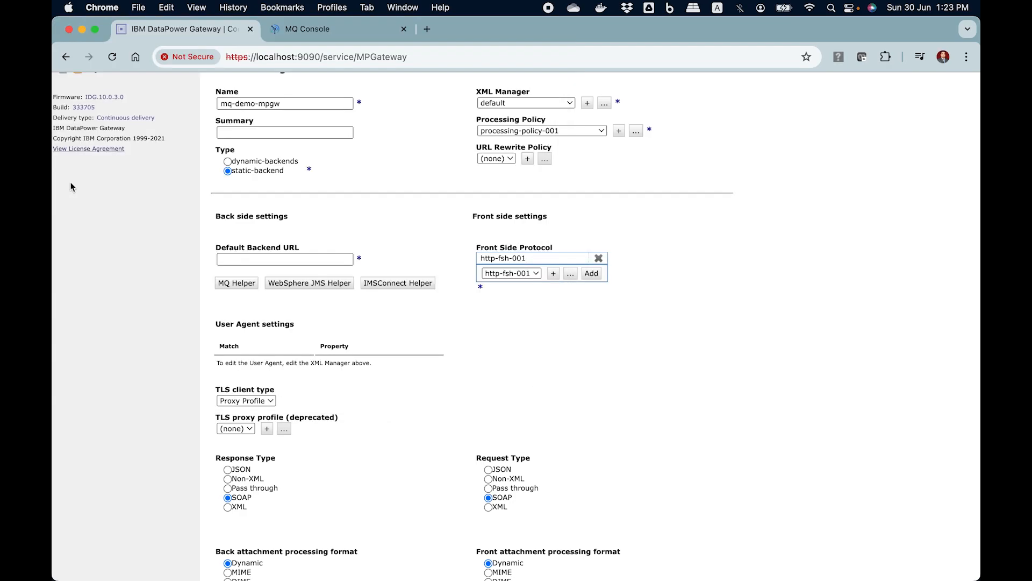
Switch to TextEdit and examine the protocol, queue manager and request queue parts of the idgmq backend URL template
{"action": "left_click", "coordinate": [234, 260]}
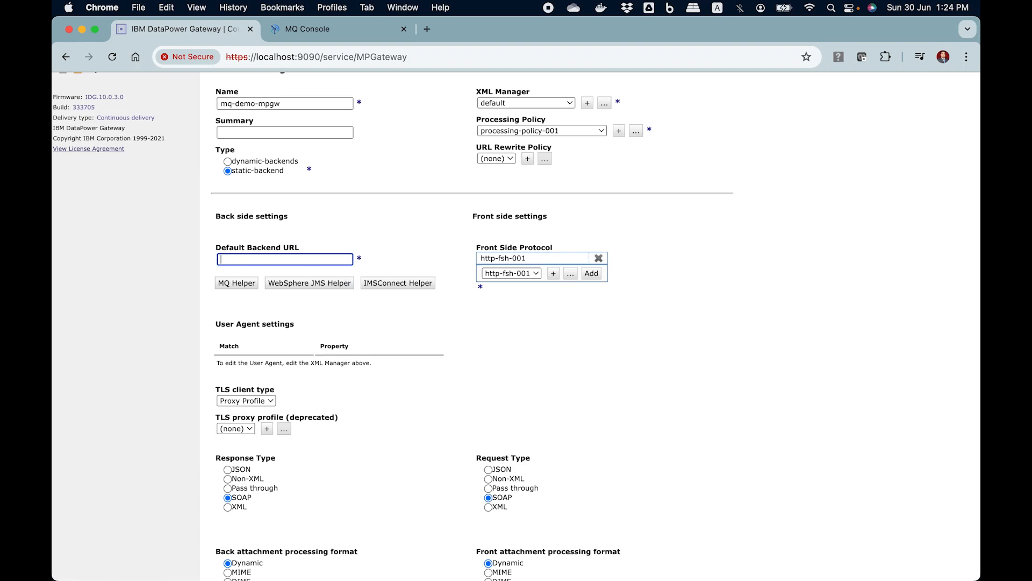
{"action": "mouse_move", "coordinate": [240, 568]}
{"action": "left_click", "coordinate": [335, 559]}
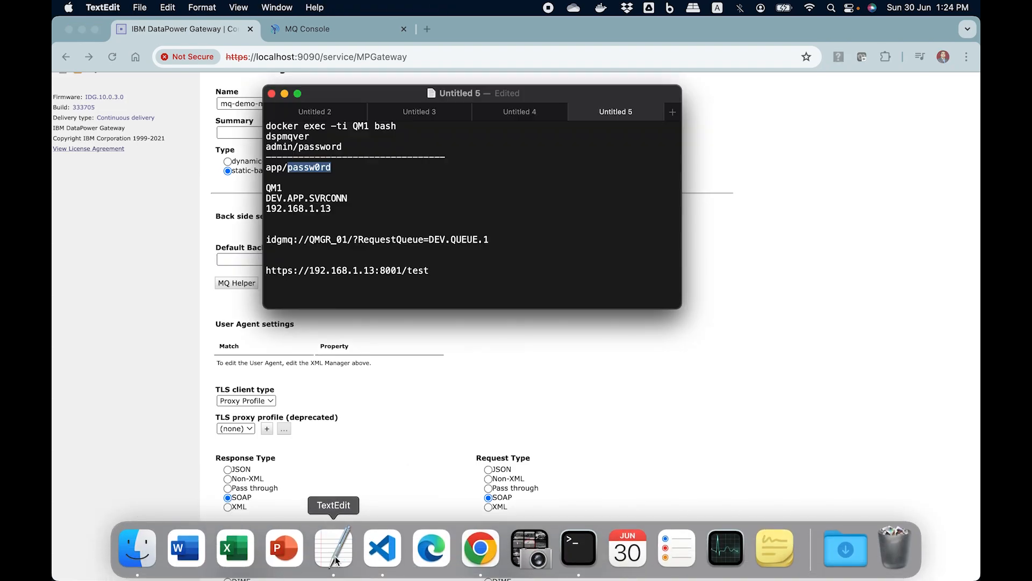
{"action": "left_click_drag", "start_coordinate": [266, 239], "coordinate": [498, 240]}
{"action": "left_click", "coordinate": [498, 242]}
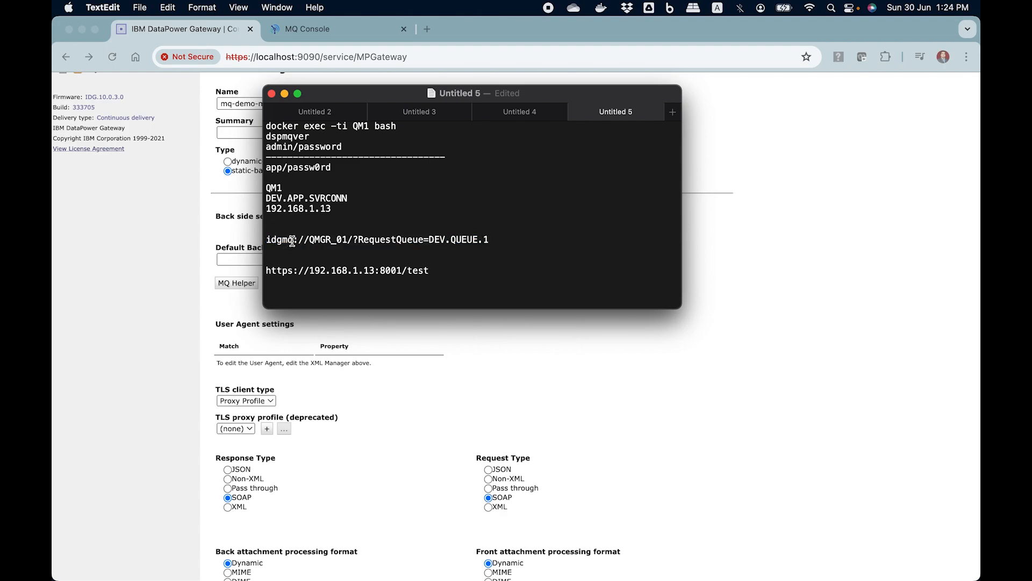
{"action": "left_click_drag", "start_coordinate": [293, 240], "coordinate": [266, 239]}
{"action": "left_click", "coordinate": [323, 260]}
{"action": "left_click_drag", "start_coordinate": [293, 240], "coordinate": [269, 240]}
{"action": "left_click", "coordinate": [338, 240]}
{"action": "left_click_drag", "start_coordinate": [311, 241], "coordinate": [346, 237]}
Duplicate the DataPower gateway page in Chrome, search its navigation for "mq que", and open the IBM MQ v9+ Queue Manager list
{"action": "left_click", "coordinate": [169, 238]}
{"action": "scroll", "coordinate": [170, 238], "scroll_direction": "up", "scroll_amount": 3}
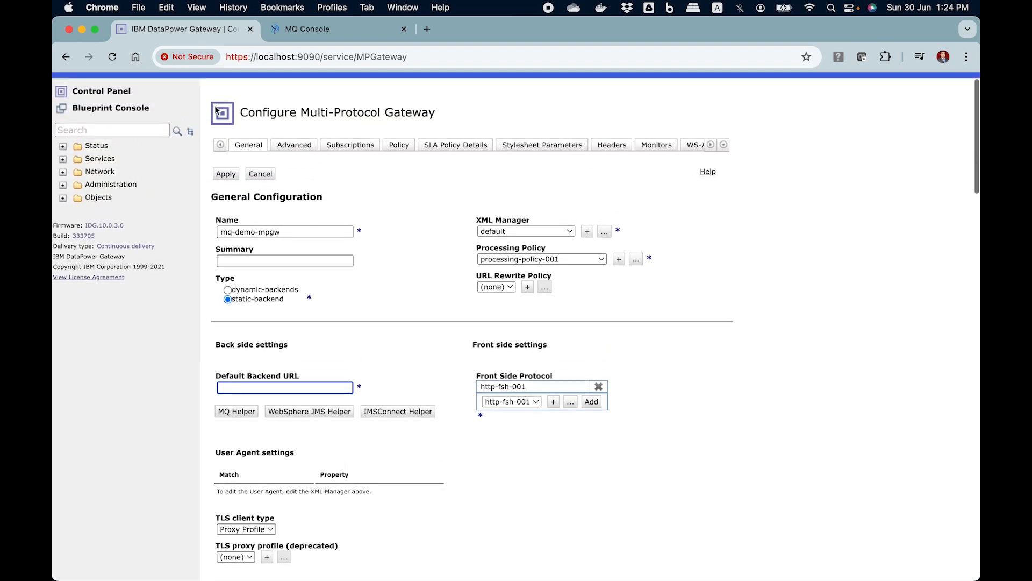
{"action": "right_click", "coordinate": [208, 33]}
{"action": "left_click", "coordinate": [255, 118]}
{"action": "left_click", "coordinate": [118, 133]}
{"action": "type", "text": "mq"}
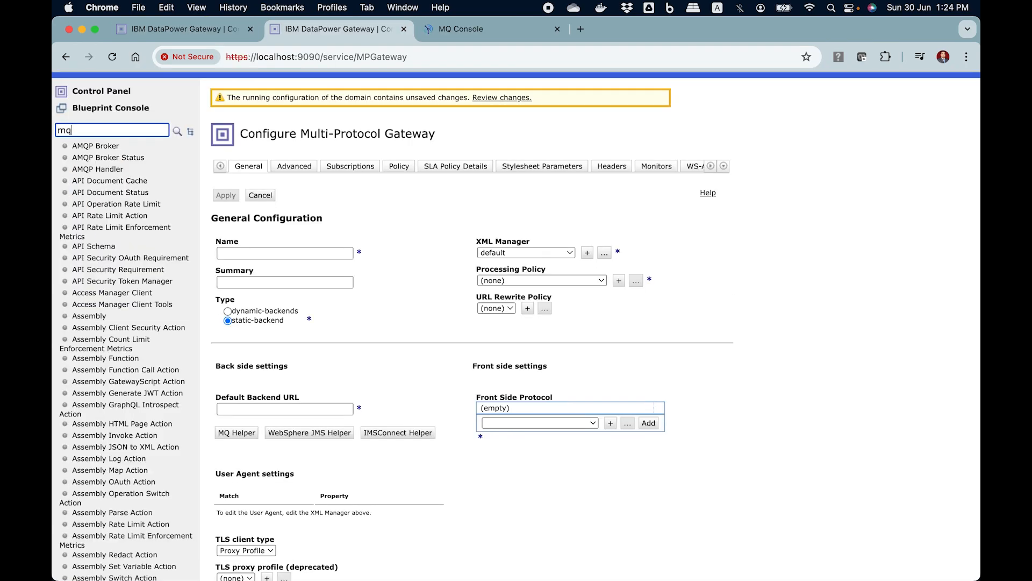
{"action": "type", "text": " u"}
{"action": "key", "text": "BackSpace"}
{"action": "type", "text": "que"}
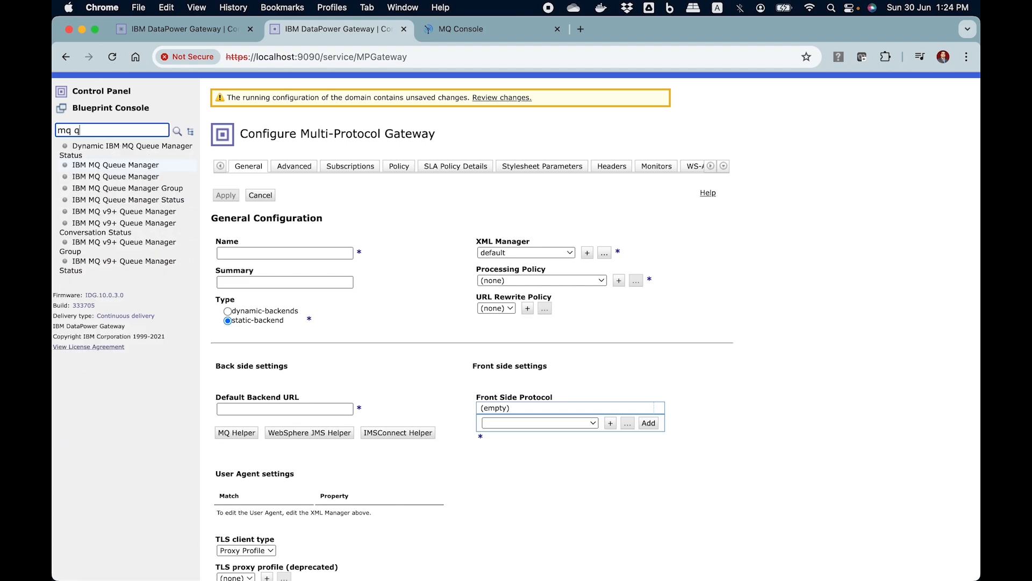
{"action": "left_click", "coordinate": [170, 213]}
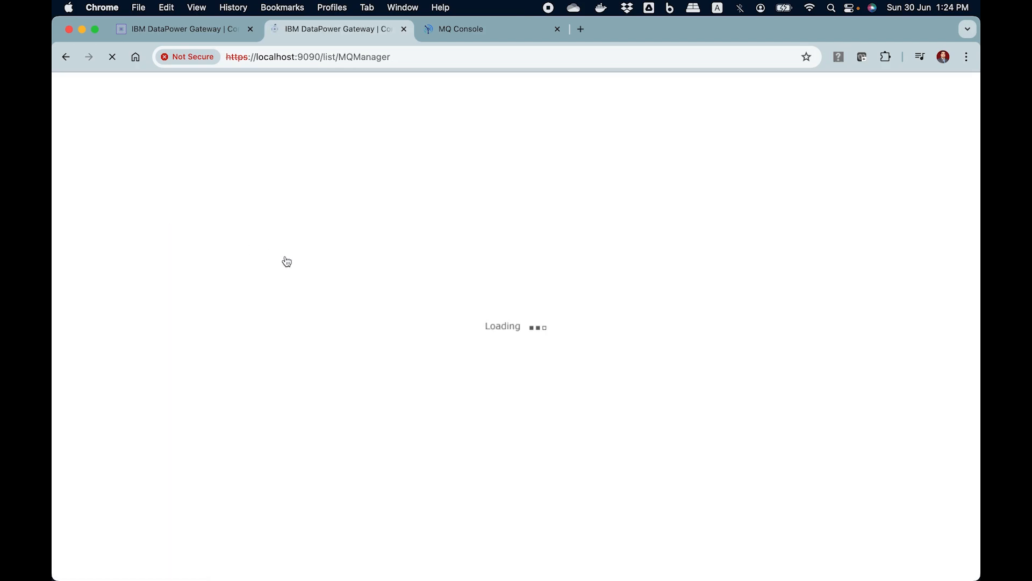
Copy the queue manager object name QMGR_001 and replace QMGR_01 with it in the backend URL in TextEdit
{"action": "left_click_drag", "start_coordinate": [258, 235], "coordinate": [217, 239]}
{"action": "key", "text": "super+c"}
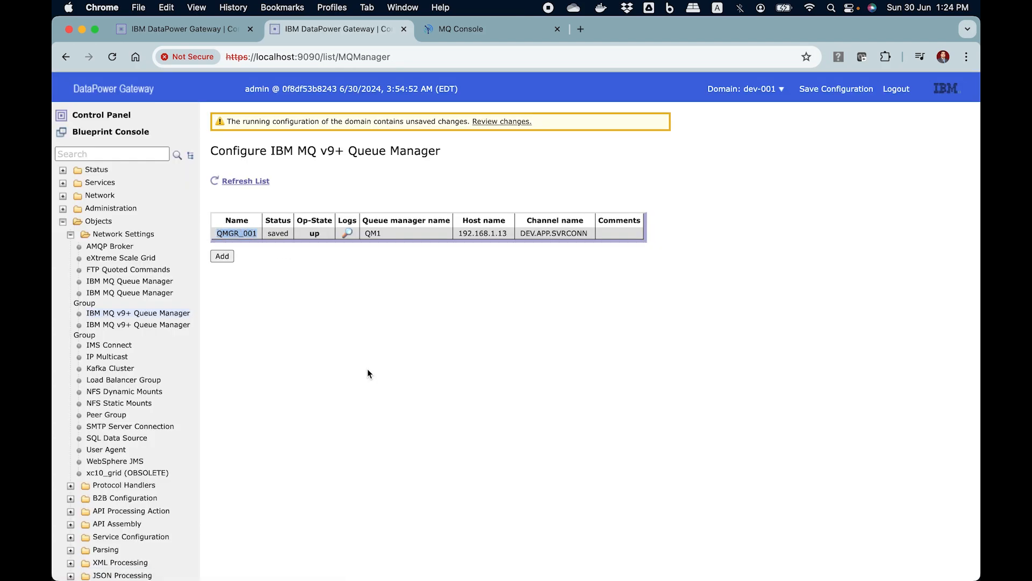
{"action": "mouse_move", "coordinate": [431, 578]}
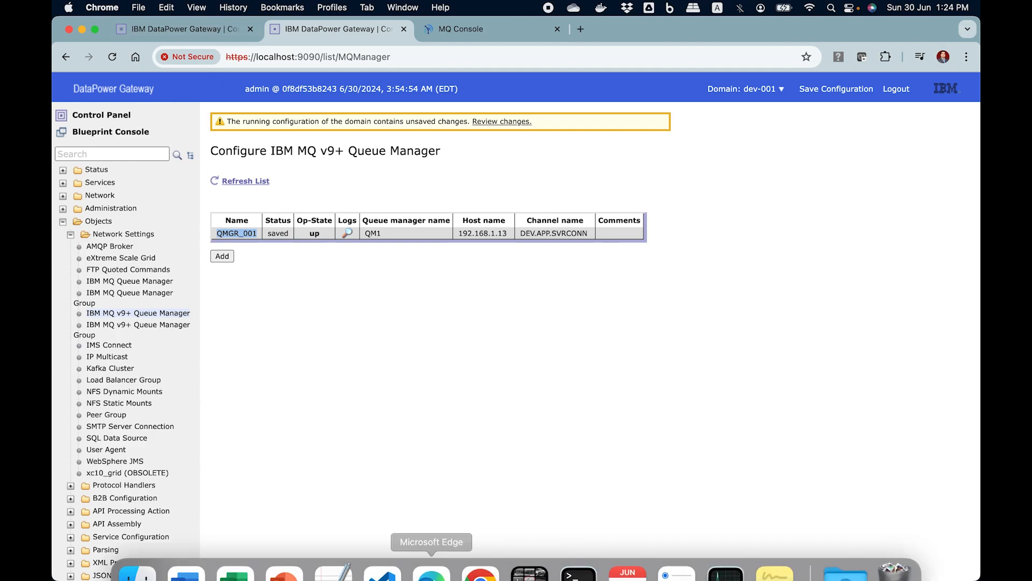
{"action": "left_click", "coordinate": [333, 548]}
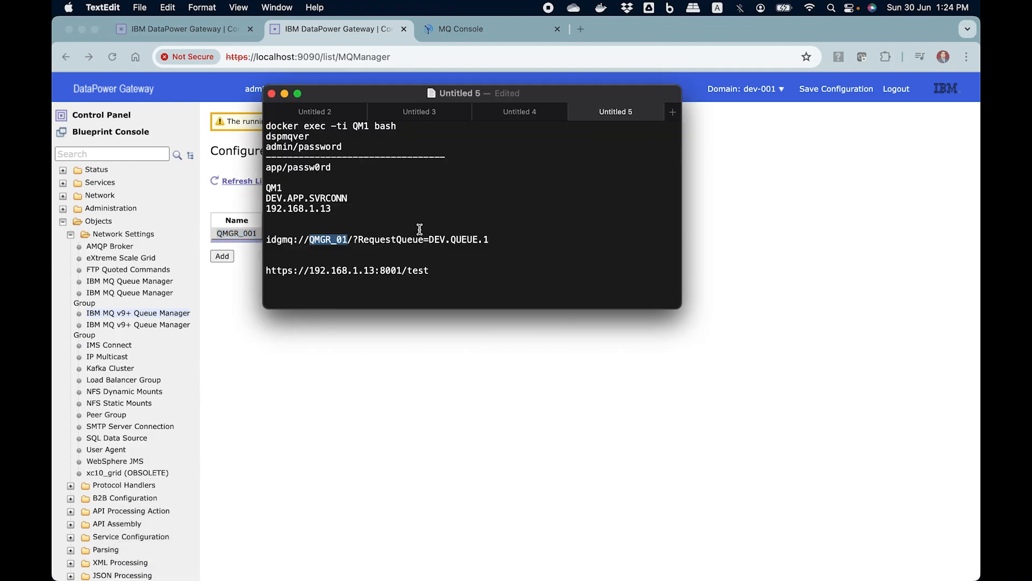
{"action": "key", "text": "super+v"}
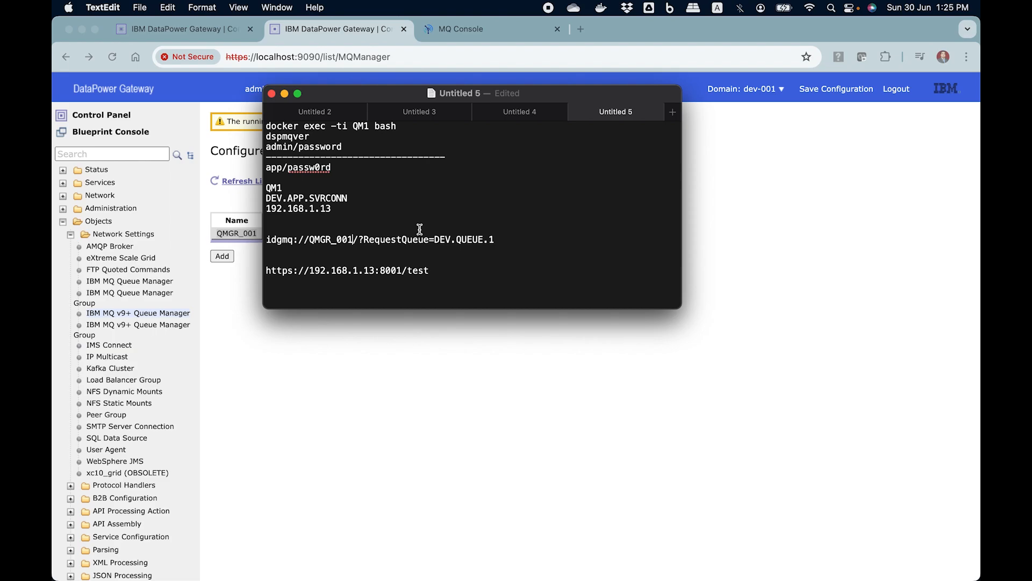
Copy idgmq://QMGR_001/?RequestQueue=DEV.QUEUE.1 from the notes and enter it as the gateway's Default Backend URL in Chrome
{"action": "left_click_drag", "start_coordinate": [364, 240], "coordinate": [500, 242]}
{"action": "left_click", "coordinate": [500, 242]}
{"action": "left_click_drag", "start_coordinate": [364, 240], "coordinate": [428, 242]}
{"action": "left_click", "coordinate": [496, 239]}
{"action": "left_click_drag", "start_coordinate": [496, 239], "coordinate": [259, 238]}
{"action": "key", "text": "super+c"}
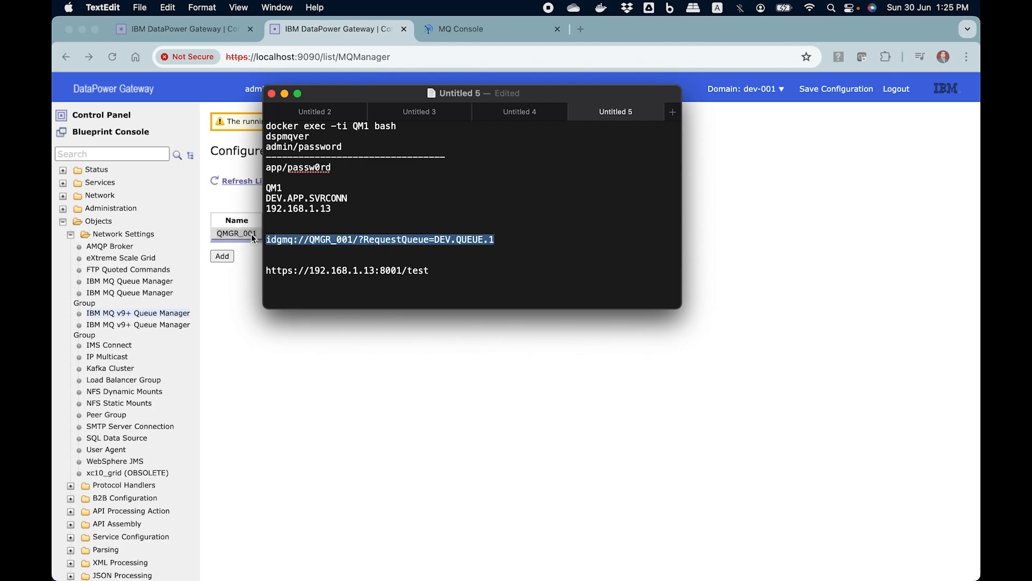
{"action": "left_click", "coordinate": [311, 402]}
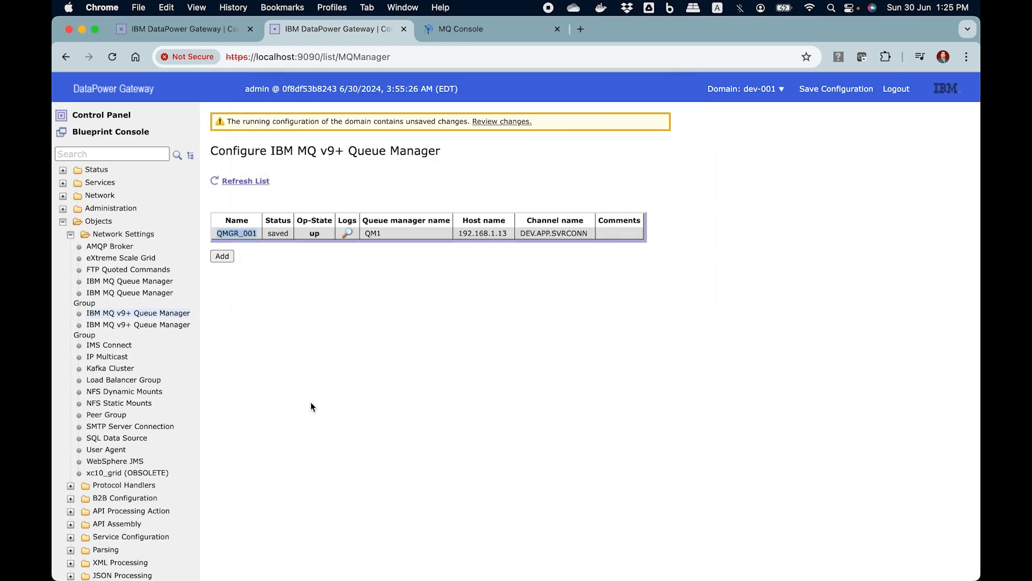
{"action": "left_click", "coordinate": [215, 30]}
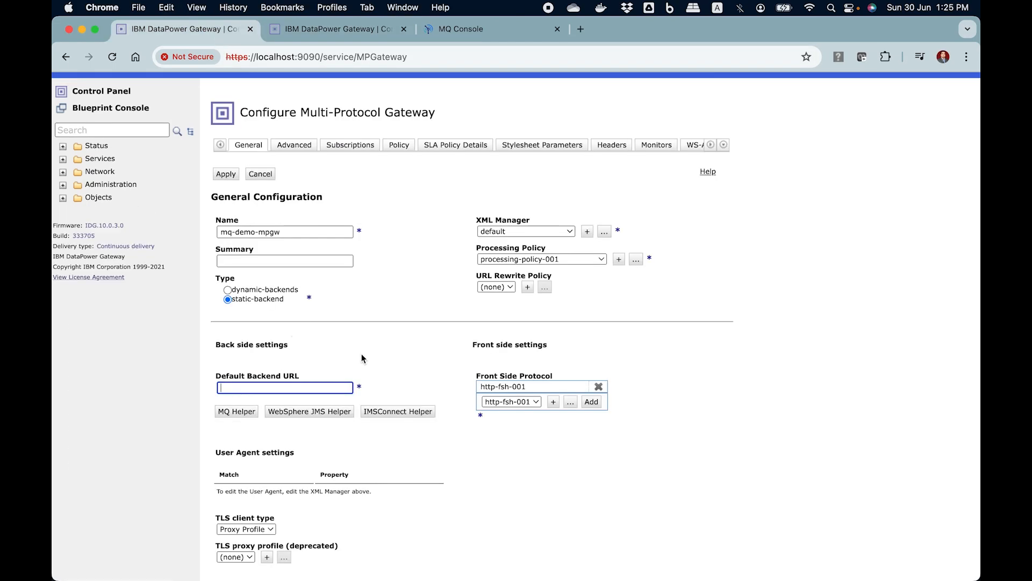
{"action": "key", "text": "super+v"}
{"action": "left_click", "coordinate": [408, 353]}
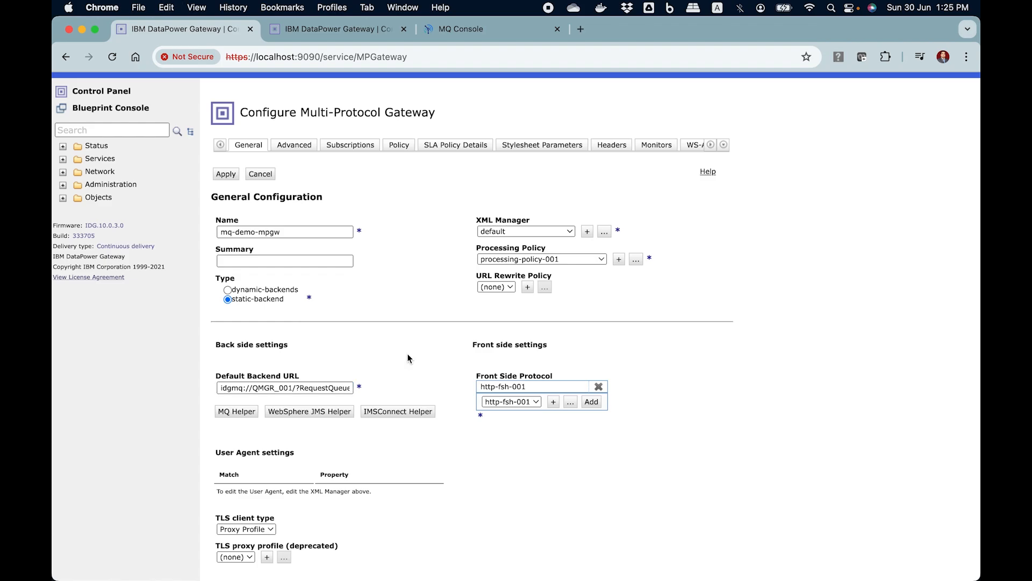
Set the gateway's request type to JSON and response type to Pass through, and apply the gateway configuration
{"action": "scroll", "coordinate": [407, 353], "scroll_direction": "down", "scroll_amount": 3}
{"action": "scroll", "coordinate": [408, 354], "scroll_direction": "down", "scroll_amount": 2}
{"action": "scroll", "coordinate": [425, 347], "scroll_direction": "down", "scroll_amount": 5}
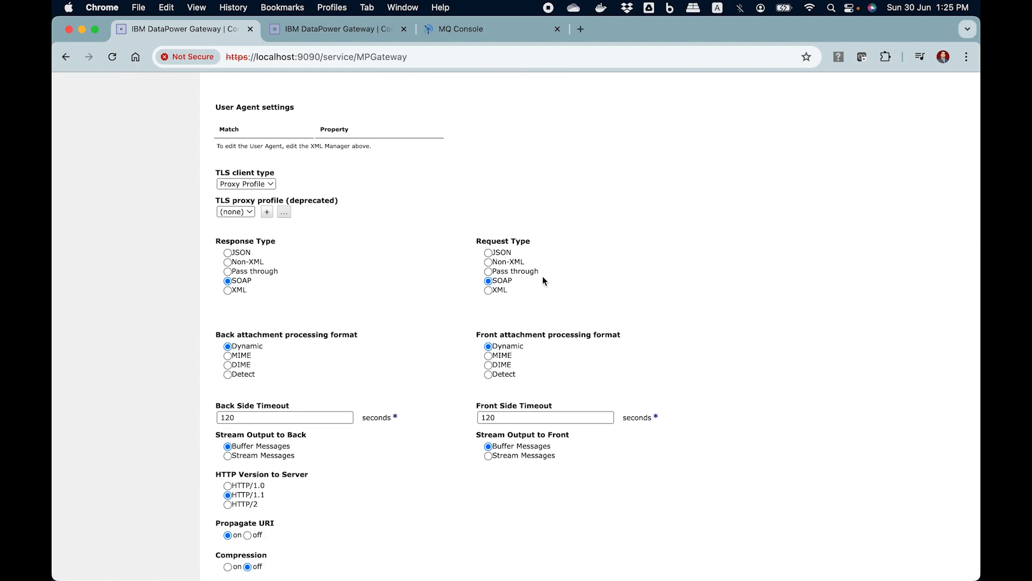
{"action": "left_click", "coordinate": [490, 253]}
{"action": "left_click", "coordinate": [228, 271]}
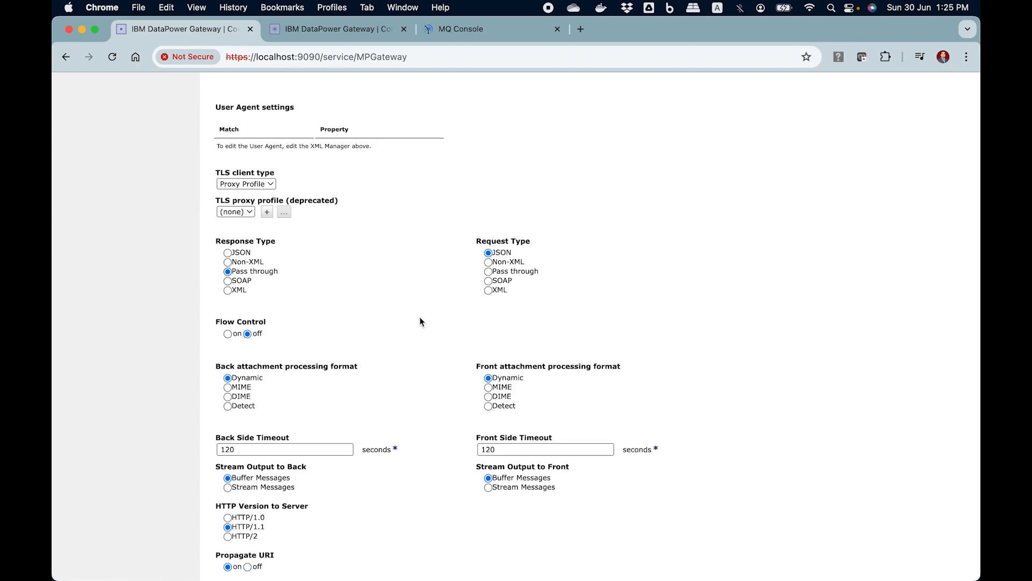
{"action": "scroll", "coordinate": [420, 321], "scroll_direction": "up", "scroll_amount": 7}
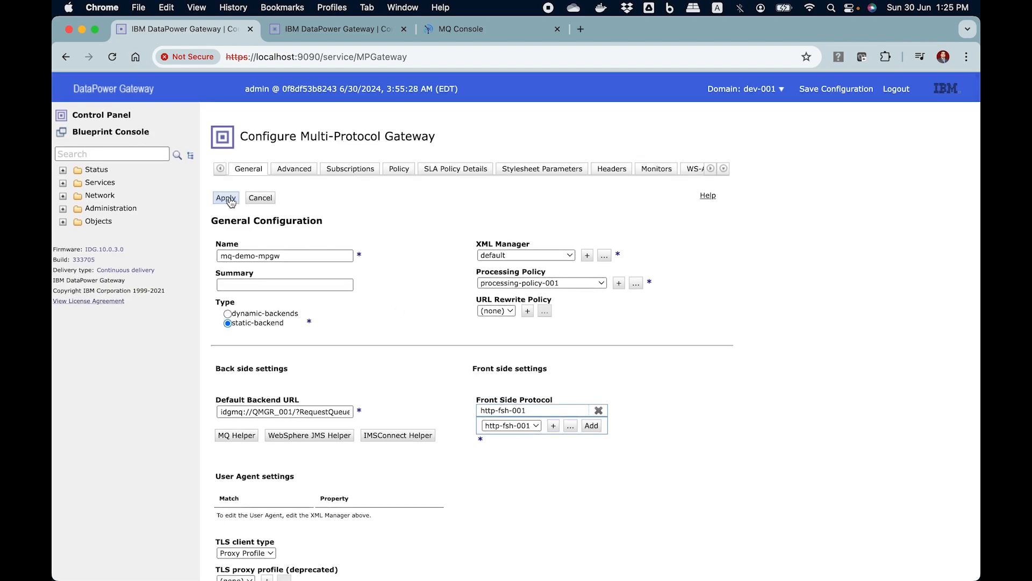
{"action": "left_click", "coordinate": [226, 198]}
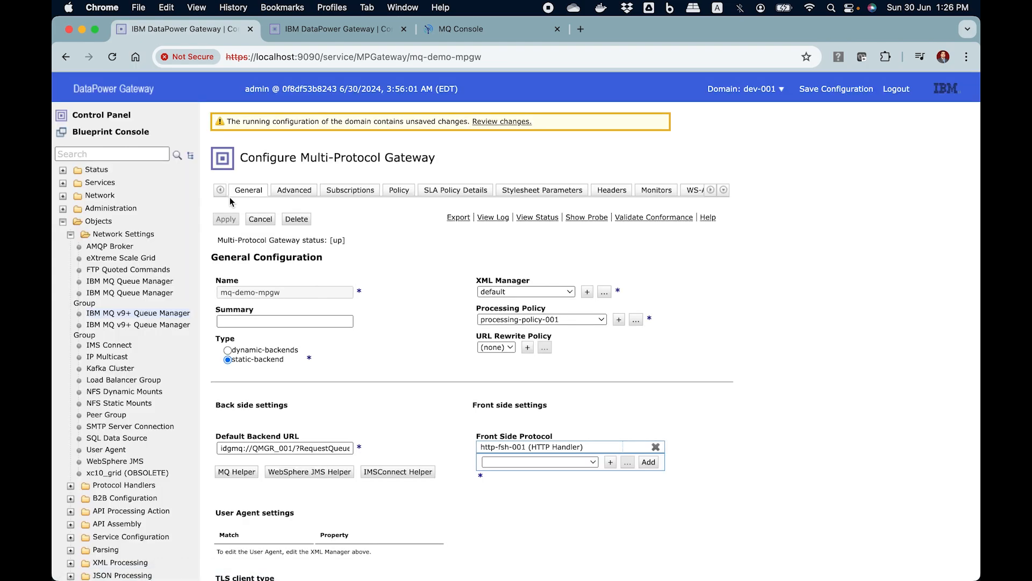
View the object status of mq-demo-mpgw, close the status window, and save the domain configuration
{"action": "left_click", "coordinate": [532, 219]}
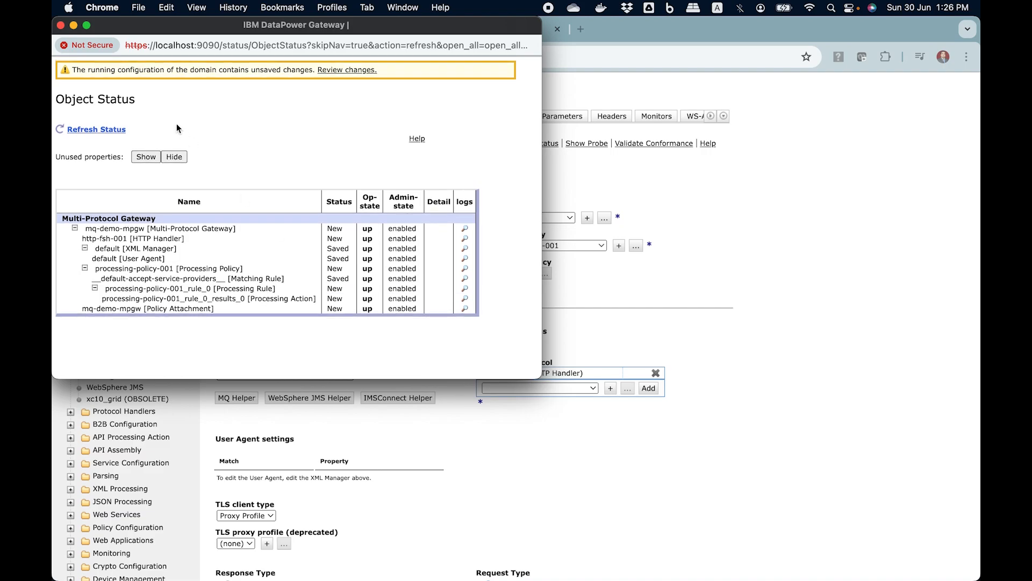
{"action": "left_click", "coordinate": [61, 25]}
{"action": "scroll", "coordinate": [386, 253], "scroll_direction": "up", "scroll_amount": 2}
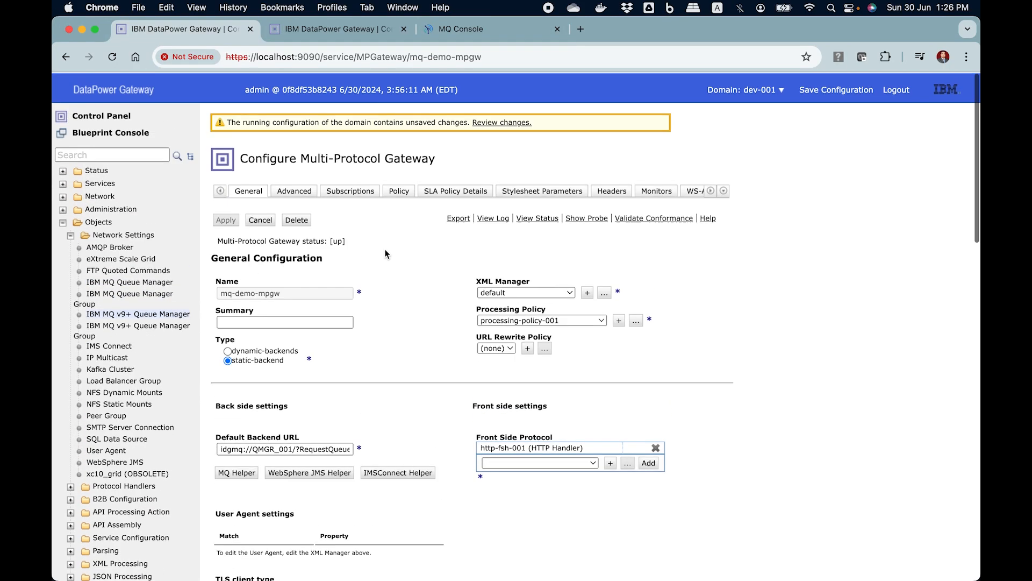
{"action": "left_click", "coordinate": [815, 89]}
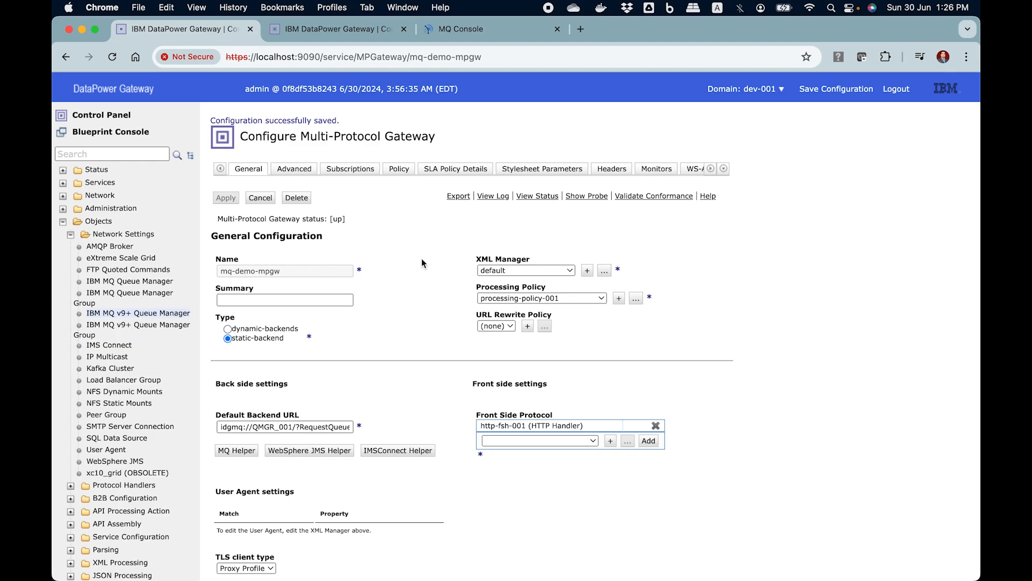
Open queue manager QM1 in the MQ Console and display the messages of its local queue DEV.QUEUE.1
{"action": "left_click", "coordinate": [491, 36]}
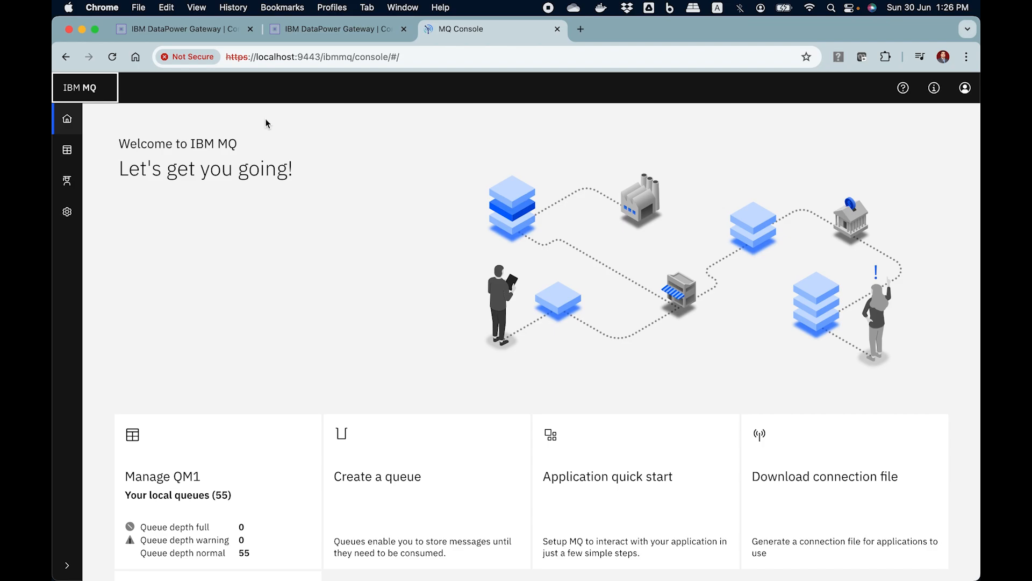
{"action": "scroll", "coordinate": [385, 250], "scroll_direction": "down", "scroll_amount": 4}
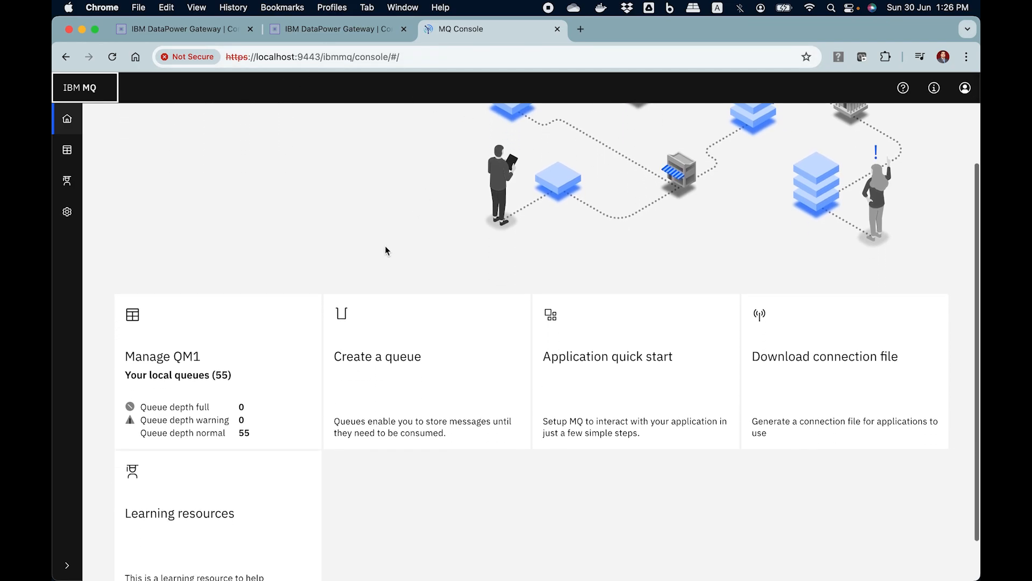
{"action": "left_click", "coordinate": [184, 359]}
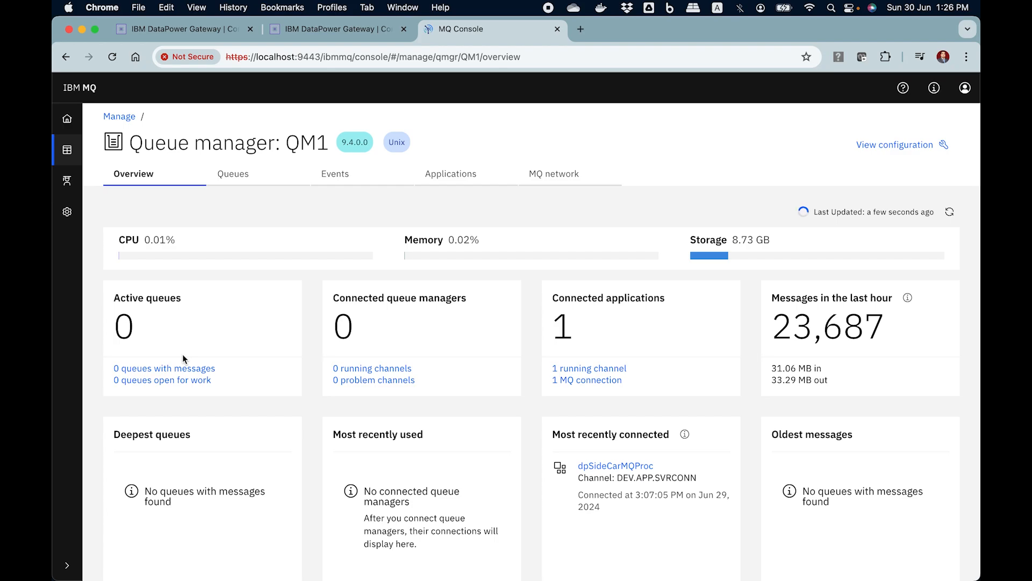
{"action": "left_click_drag", "start_coordinate": [285, 142], "coordinate": [326, 142]}
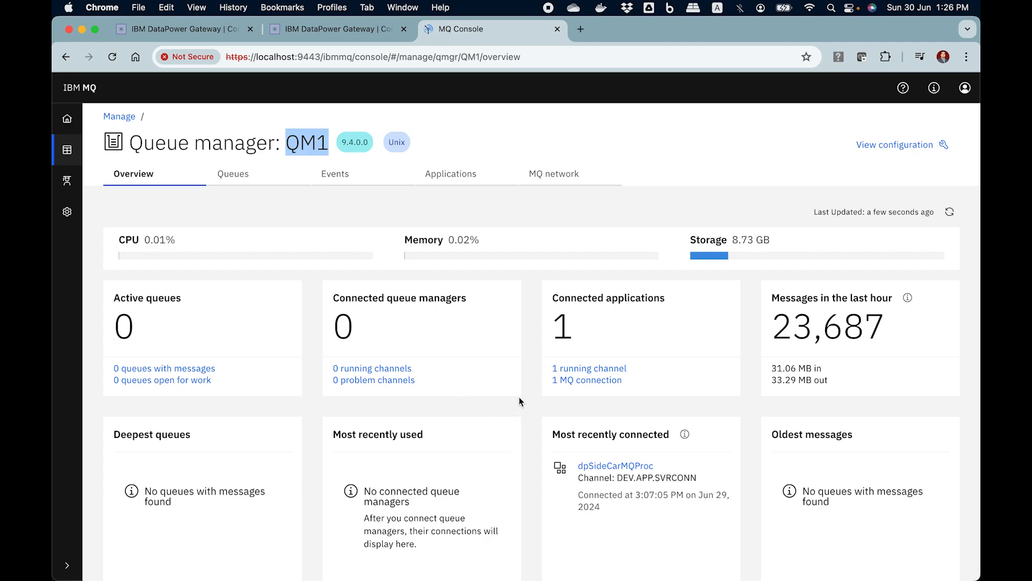
{"action": "scroll", "coordinate": [518, 400], "scroll_direction": "down", "scroll_amount": 1}
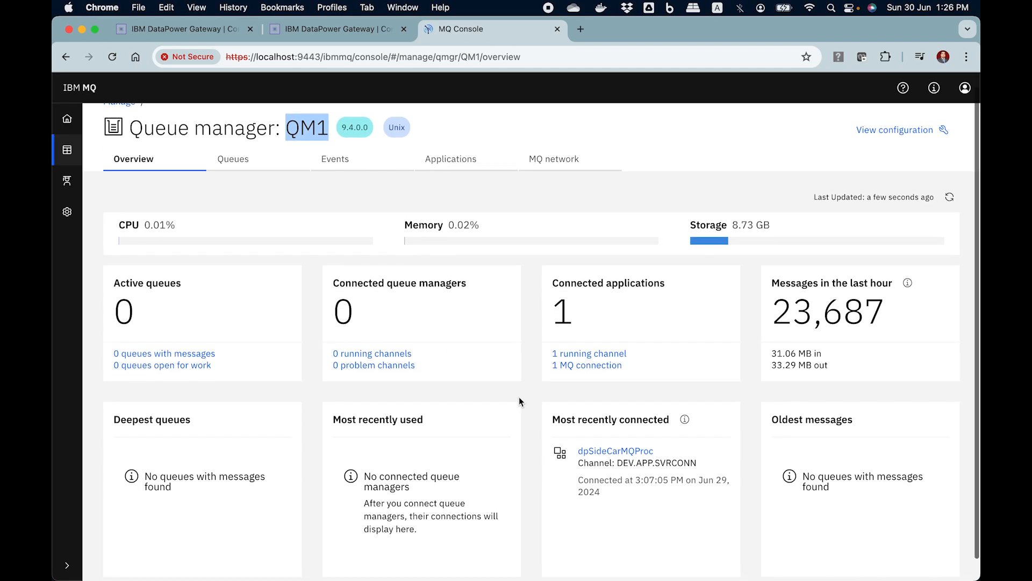
{"action": "left_click", "coordinate": [242, 164]}
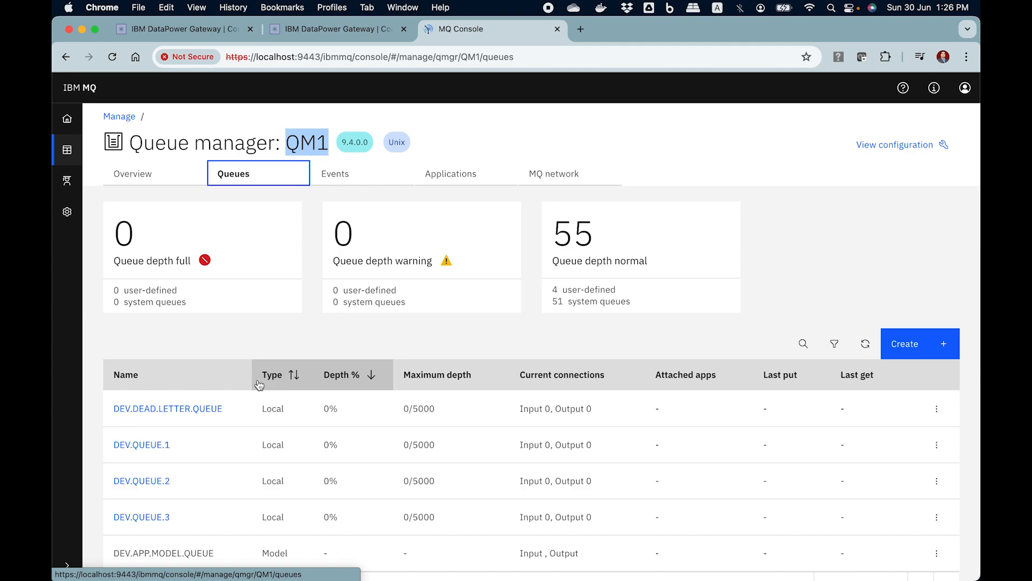
{"action": "scroll", "coordinate": [269, 369], "scroll_direction": "down", "scroll_amount": 1}
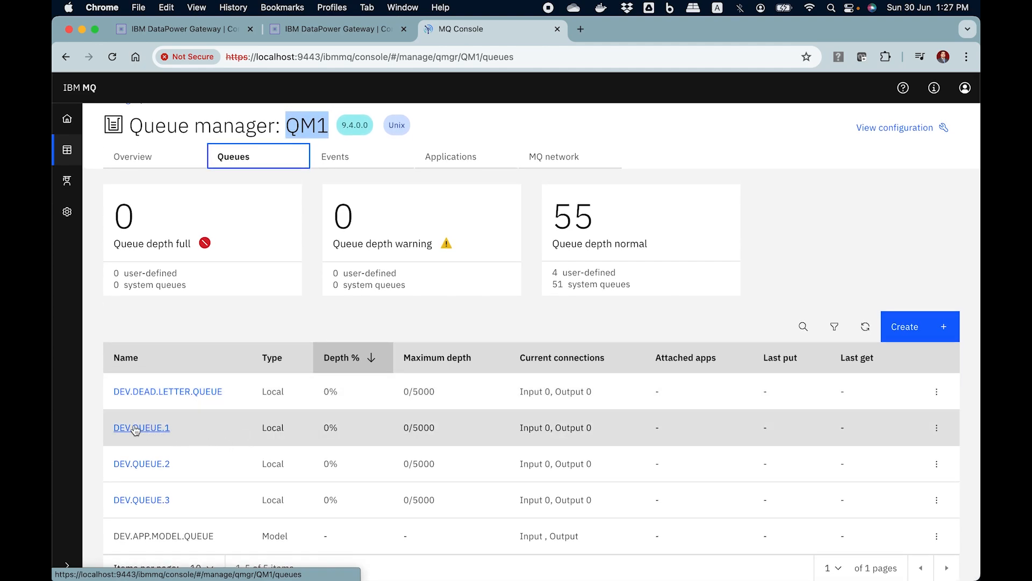
{"action": "left_click", "coordinate": [150, 428]}
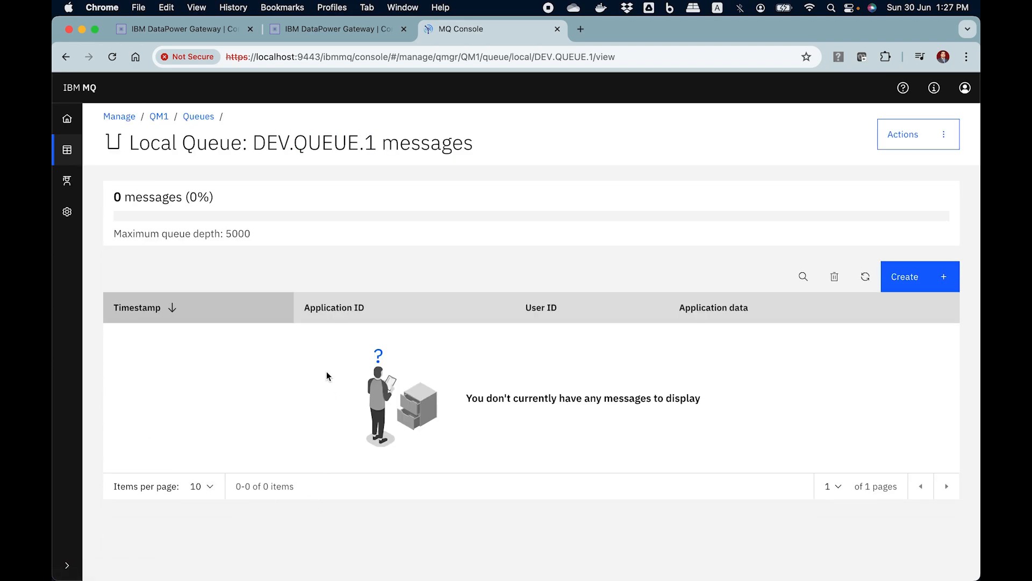
Check the message count of DEV.QUEUE.1 and refresh its message list
{"action": "left_click_drag", "start_coordinate": [114, 197], "coordinate": [186, 198]}
{"action": "left_click", "coordinate": [343, 272]}
{"action": "left_click", "coordinate": [865, 276]}
Switch to Visual Studio Code, create a new HTTP request in the Postman extension, and set its method to POST
{"action": "mouse_move", "coordinate": [383, 559]}
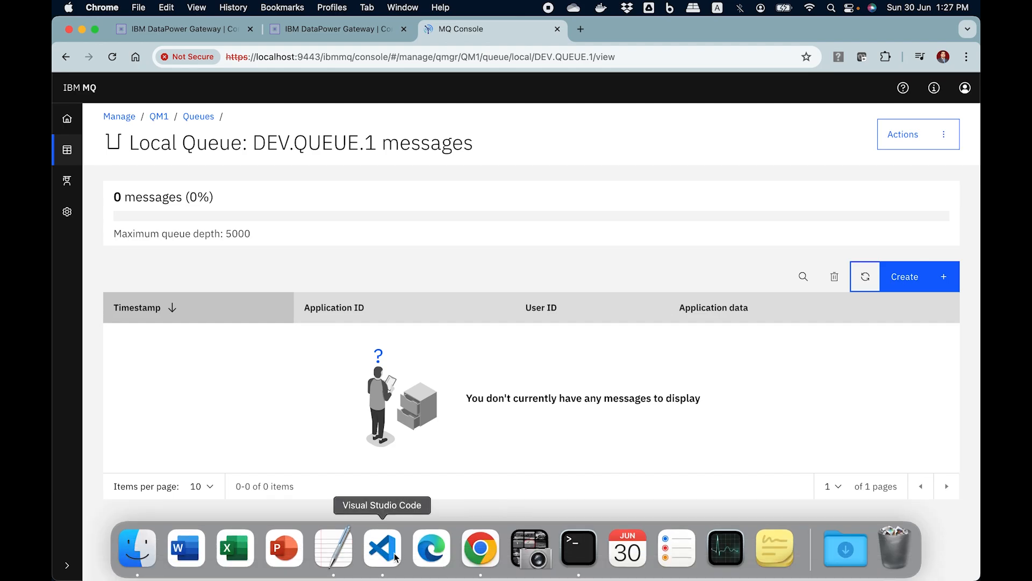
{"action": "left_click", "coordinate": [390, 559]}
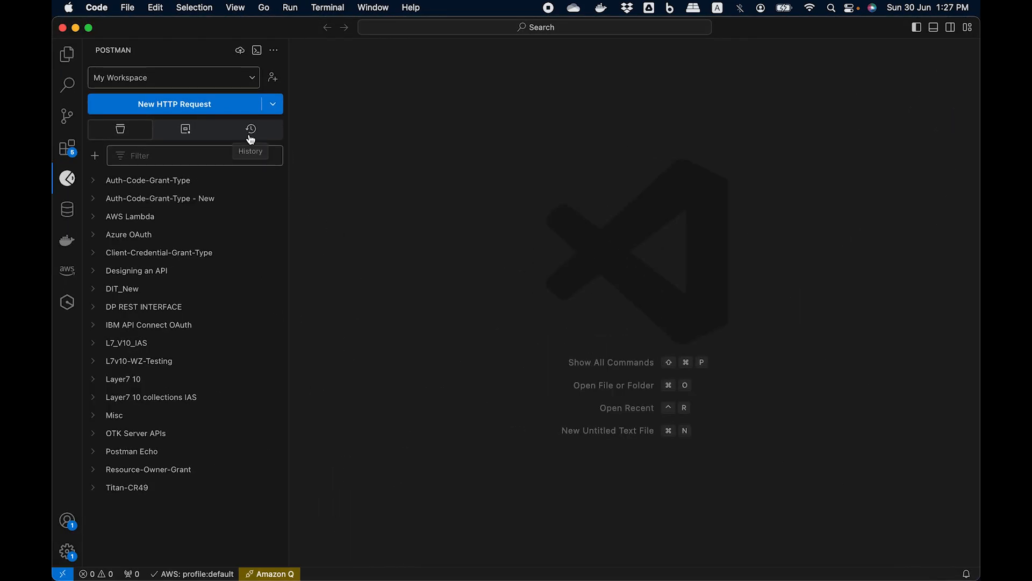
{"action": "left_click", "coordinate": [225, 111]}
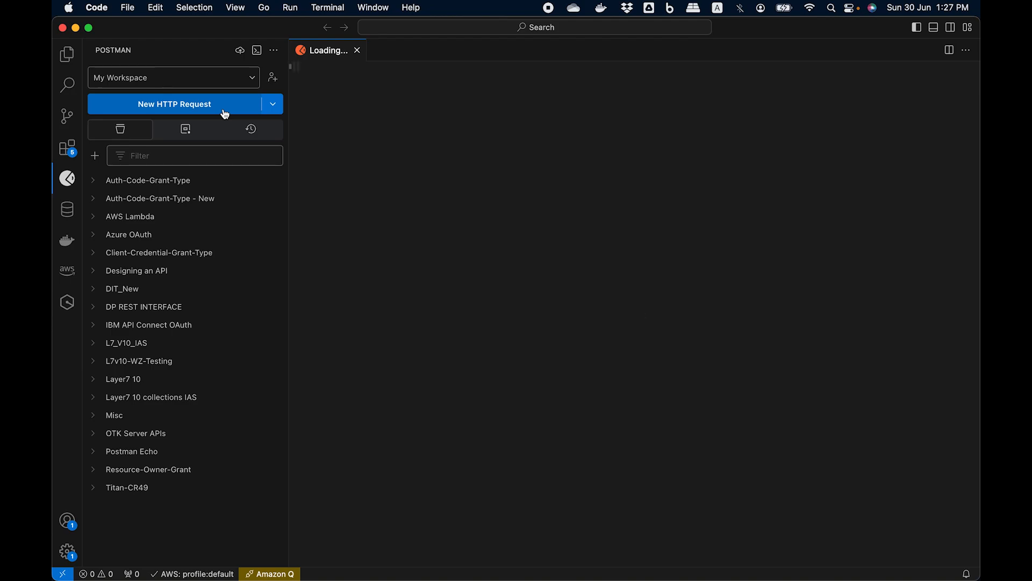
{"action": "left_click", "coordinate": [359, 115]}
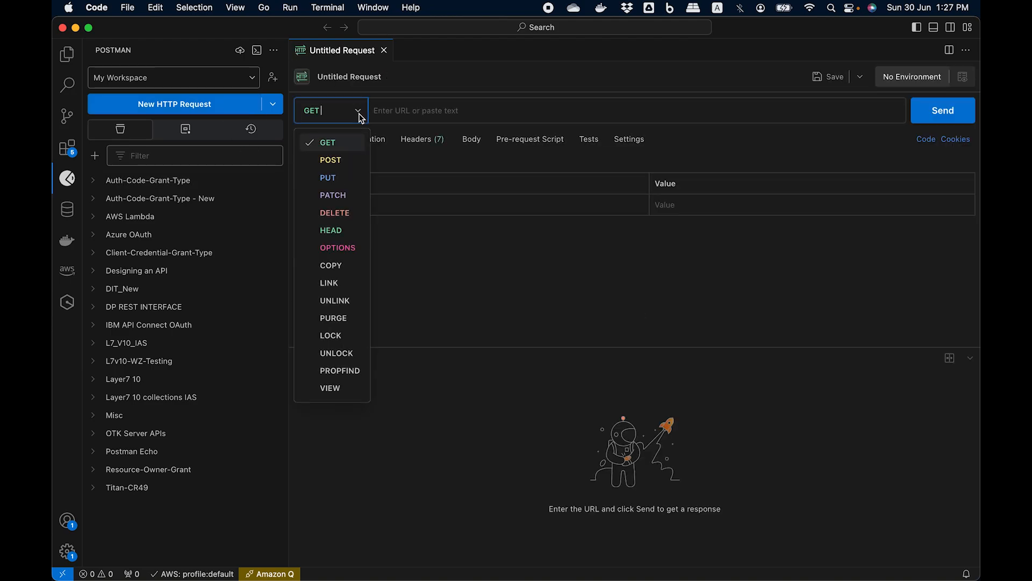
{"action": "left_click", "coordinate": [339, 161]}
{"action": "left_click", "coordinate": [424, 112]}
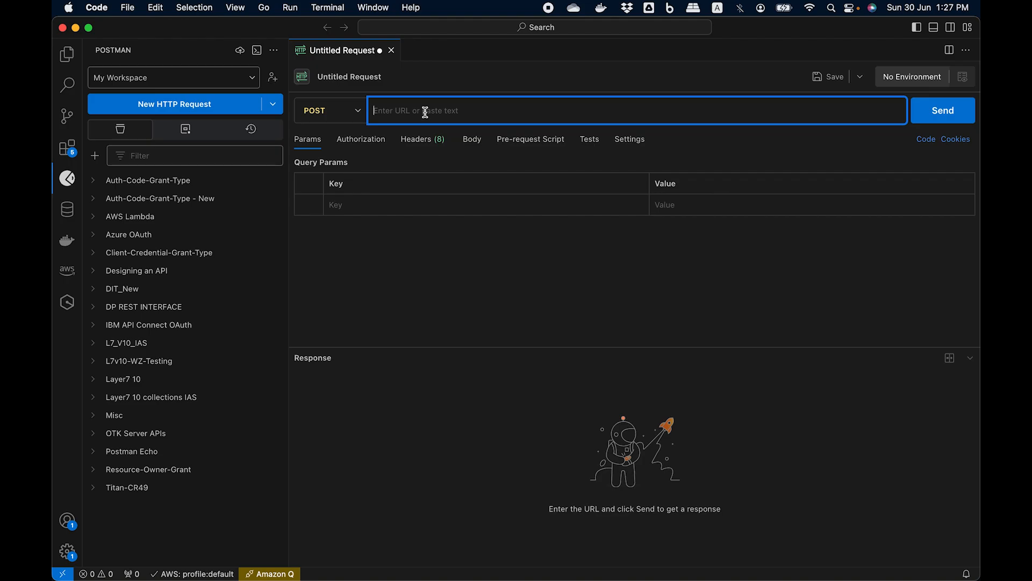
{"action": "mouse_move", "coordinate": [427, 561]}
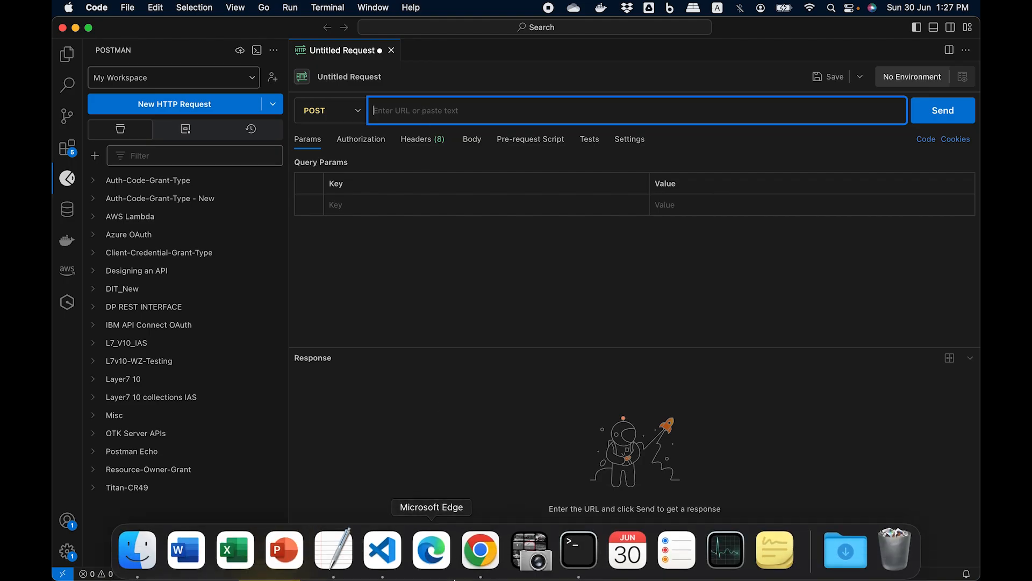
{"action": "left_click", "coordinate": [335, 559]}
{"action": "left_click_drag", "start_coordinate": [432, 271], "coordinate": [266, 268]}
{"action": "key", "text": "super+c"}
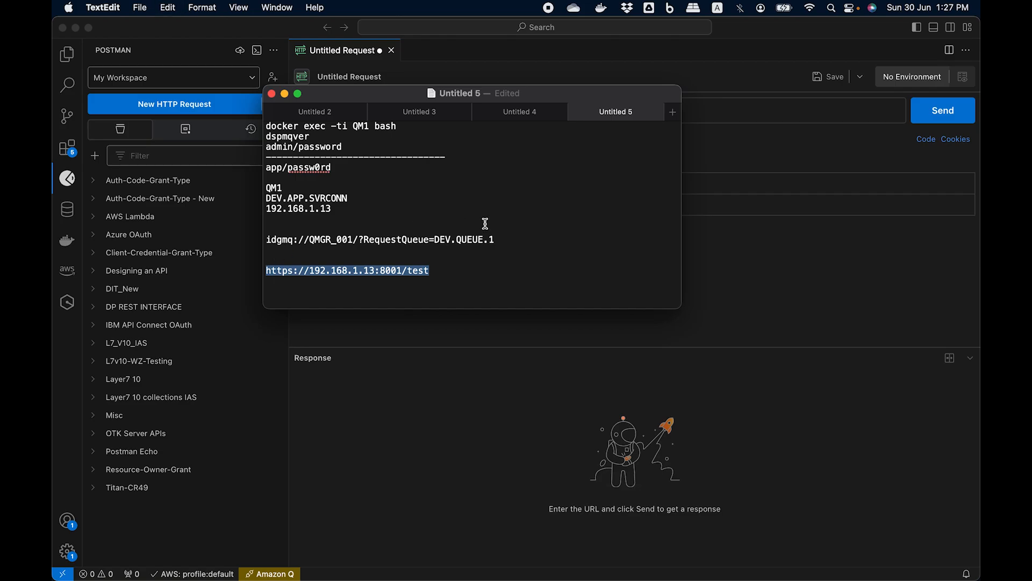
{"action": "left_click", "coordinate": [758, 111]}
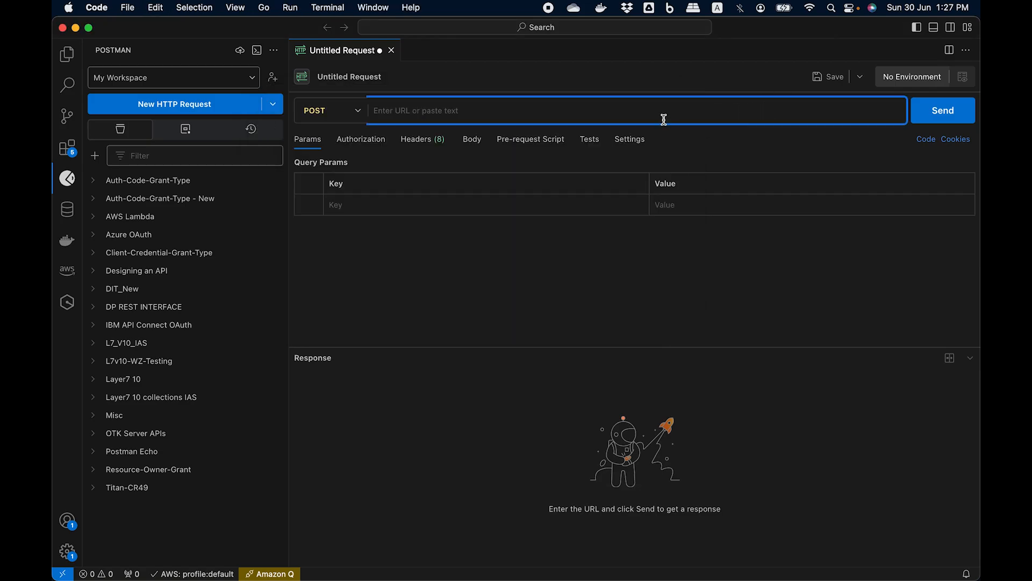
{"action": "key", "text": "super+v"}
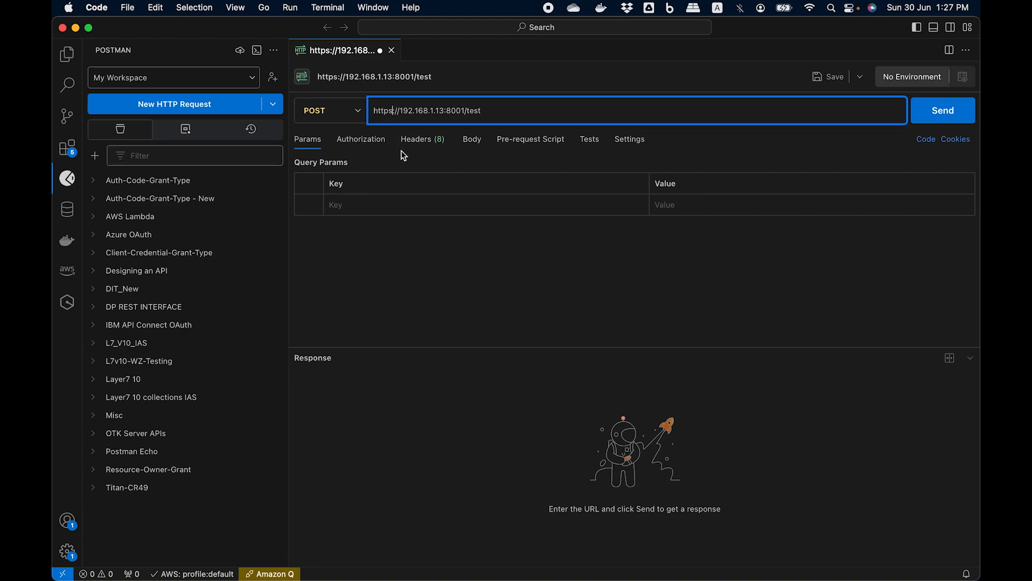
{"action": "key", "text": "BackSpace"}
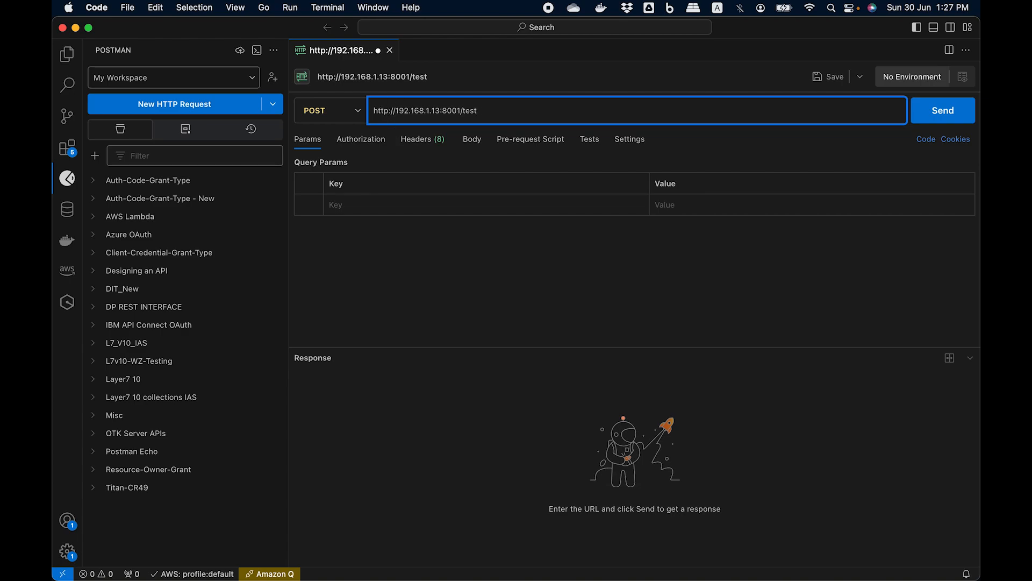
Review the protocol, host and port of the request URL and re-enter its path as /test
{"action": "left_click_drag", "start_coordinate": [372, 111], "coordinate": [389, 114]}
{"action": "left_click", "coordinate": [406, 111]}
{"action": "left_click", "coordinate": [461, 112]}
{"action": "key", "text": "BackSpace"}
{"action": "key", "text": "BackSpace"}
{"action": "key", "text": "BackSpace"}
{"action": "key", "text": "BackSpace"}
{"action": "type", "text": "tes"}
Set the request body to raw content in JSON format
{"action": "left_click", "coordinate": [379, 143]}
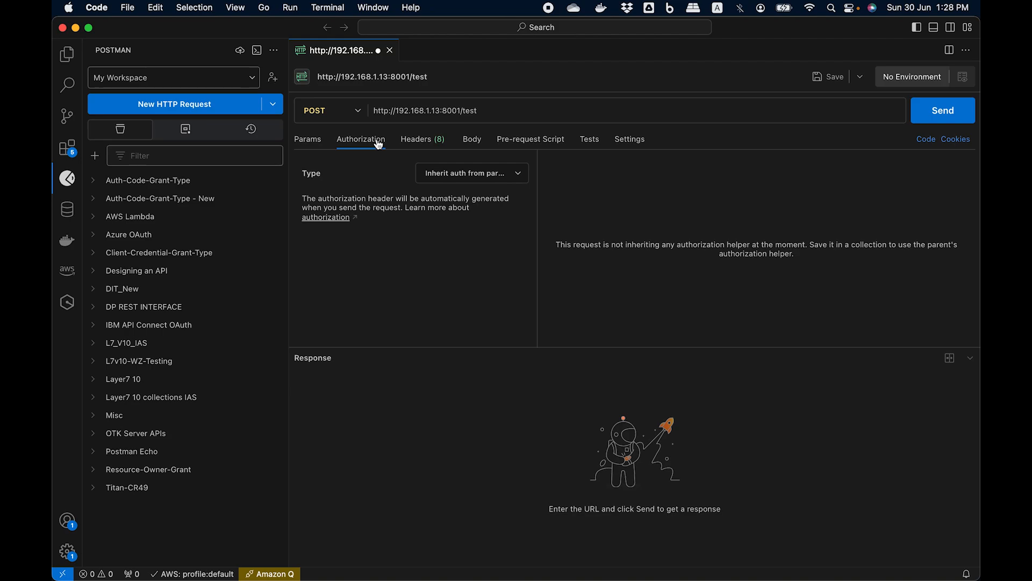
{"action": "left_click", "coordinate": [481, 144]}
{"action": "left_click", "coordinate": [520, 168]}
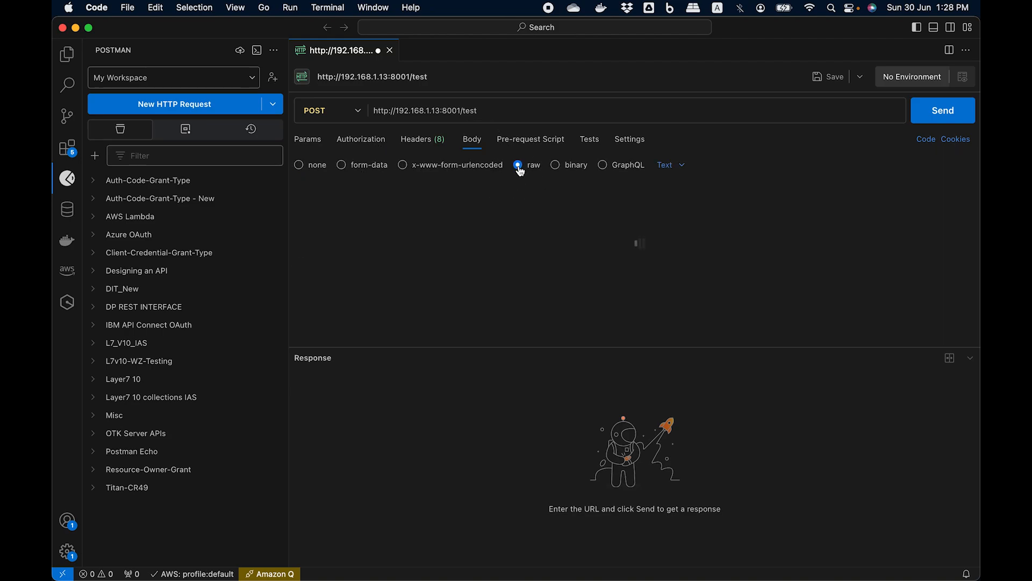
{"action": "left_click", "coordinate": [681, 165]}
{"action": "left_click", "coordinate": [685, 236]}
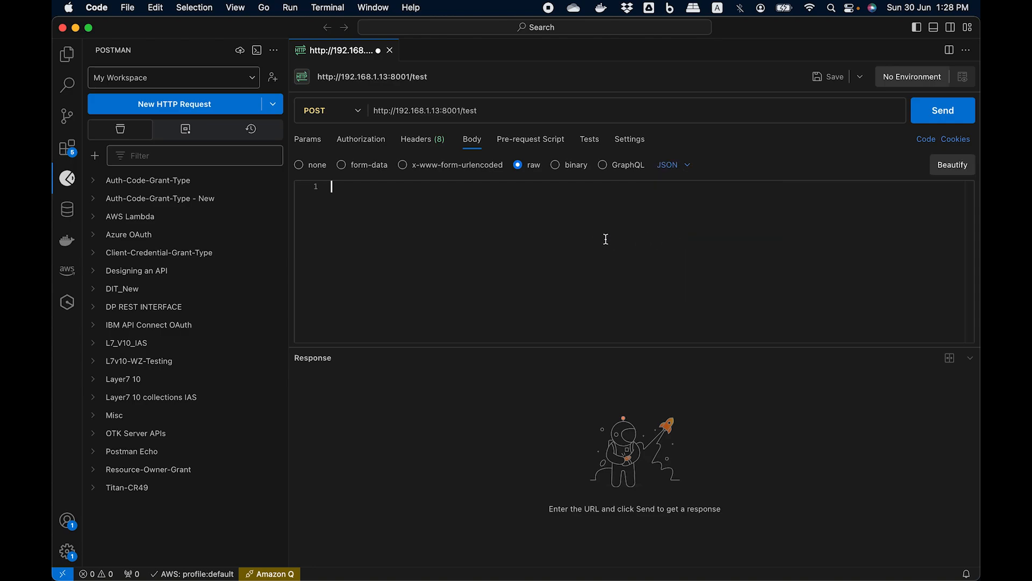
Enter a JSON body with the key first_name and a person's first name as value, and try to send the request
{"action": "type", "text": "{"}
{"action": "type", "text": "\"first_name"}
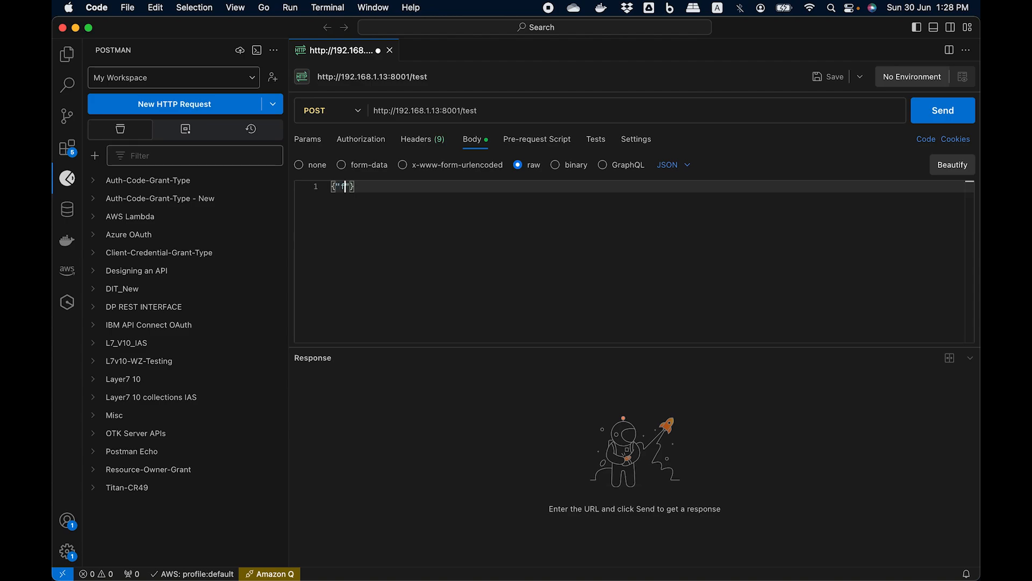
{"action": "type", "text": "\": \"Ajitabh\""}
{"action": "left_click", "coordinate": [935, 122]}
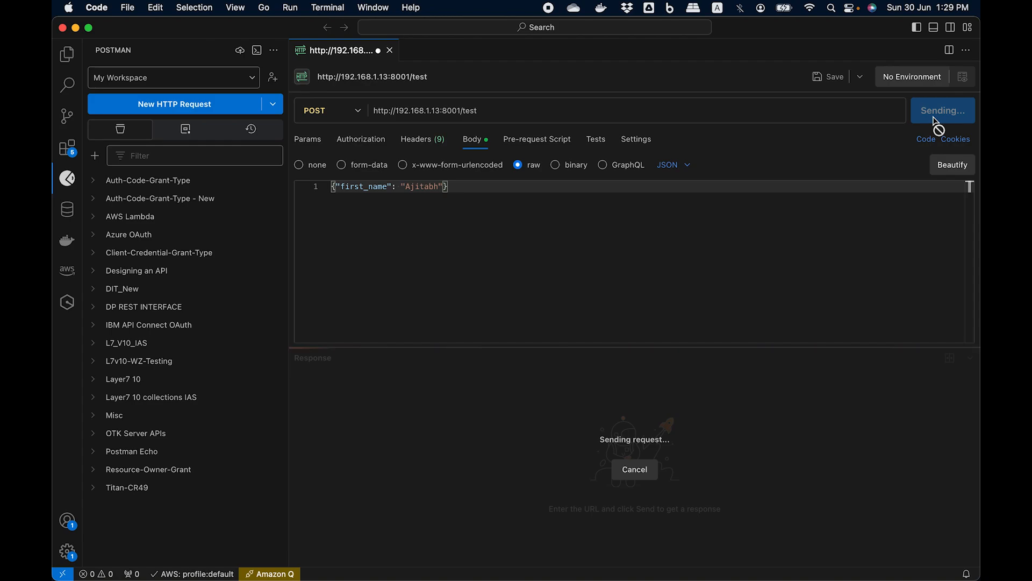
{"action": "left_click", "coordinate": [636, 471]}
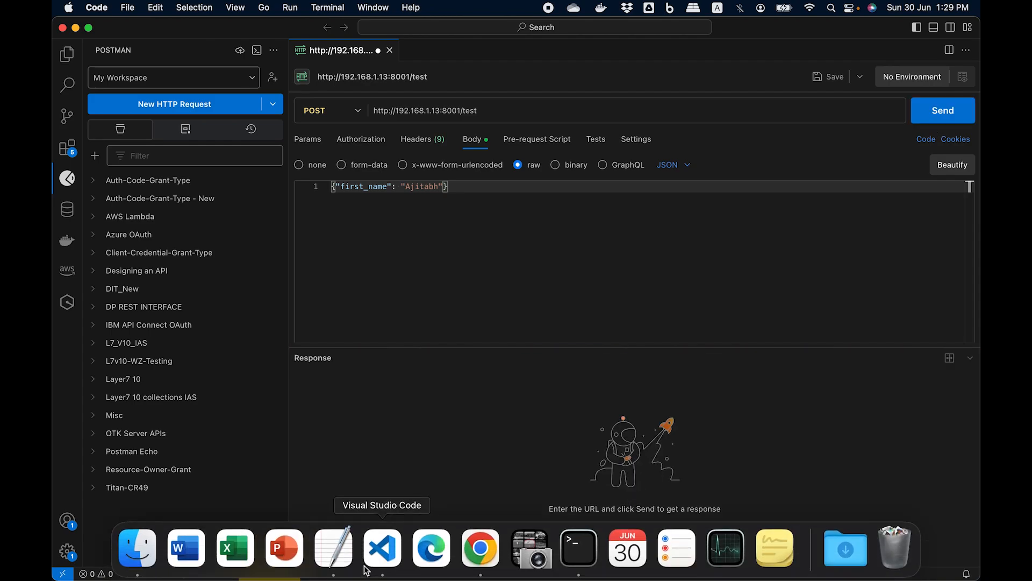
Switch to Chrome, set Propagate URI to off for the mq-demo-mpgw gateway, and apply the change
{"action": "left_click", "coordinate": [493, 564]}
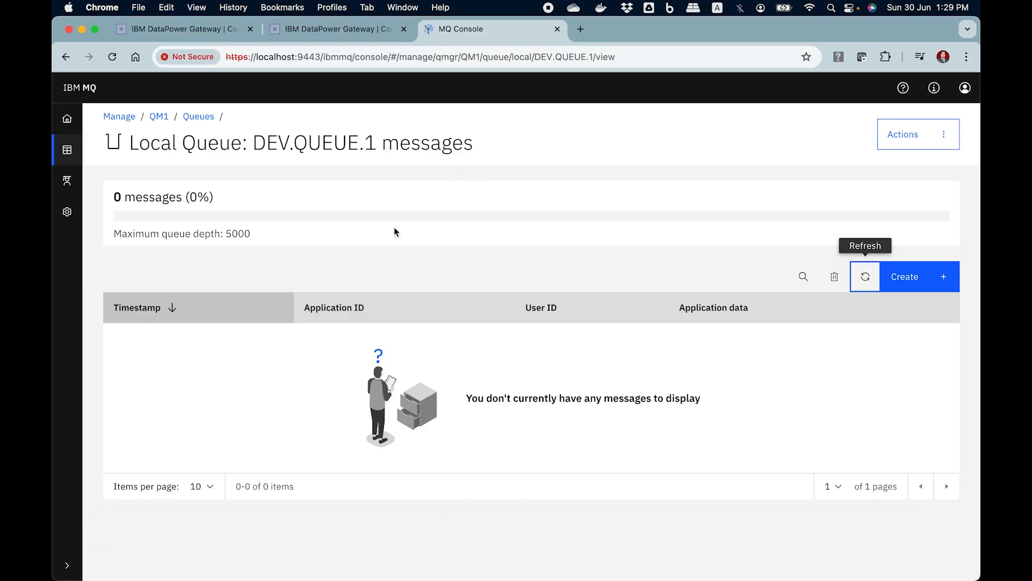
{"action": "left_click", "coordinate": [370, 113]}
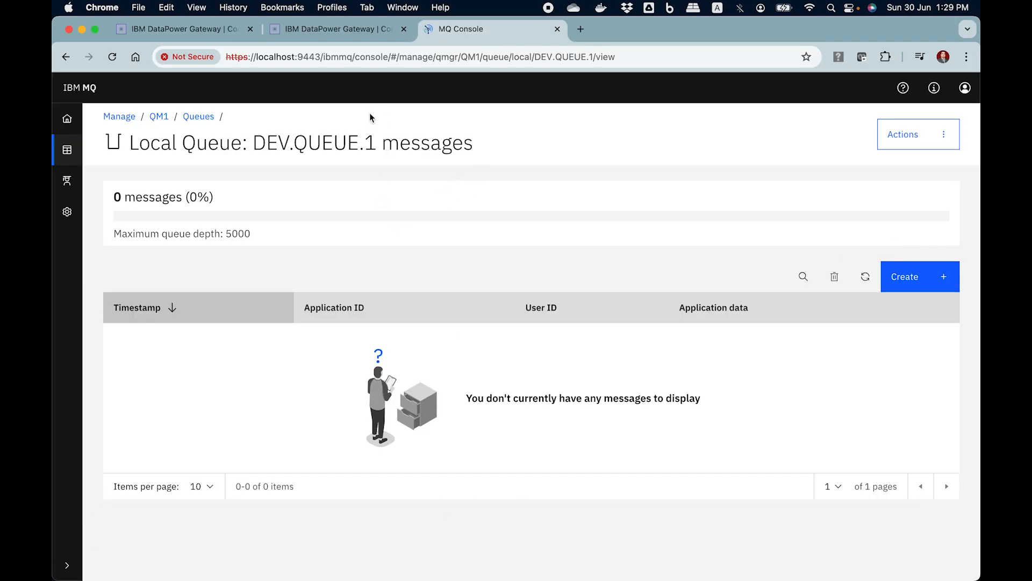
{"action": "left_click", "coordinate": [209, 31]}
{"action": "scroll", "coordinate": [317, 361], "scroll_direction": "down", "scroll_amount": 5}
{"action": "scroll", "coordinate": [317, 361], "scroll_direction": "down", "scroll_amount": 7}
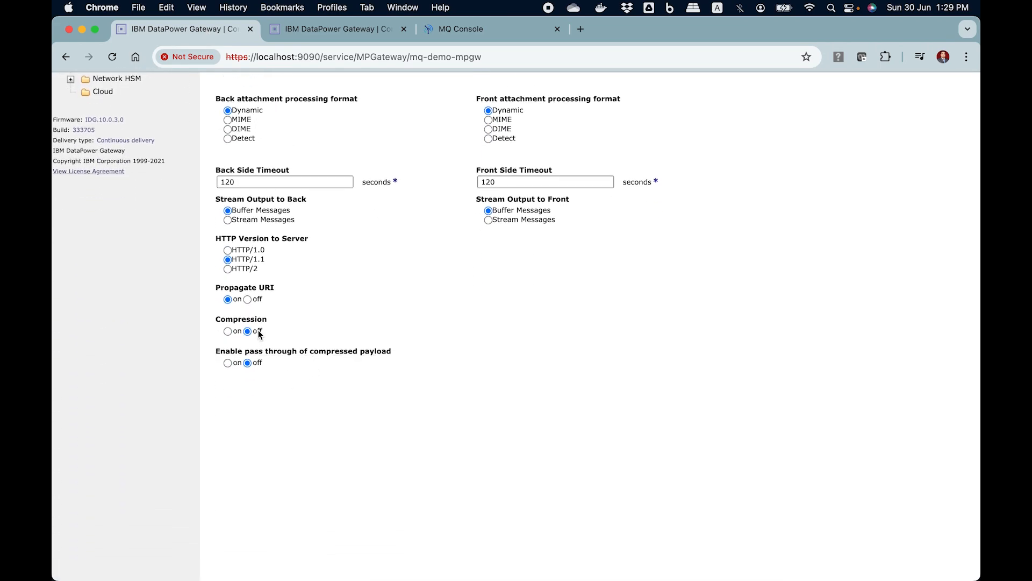
{"action": "left_click", "coordinate": [248, 300]}
{"action": "scroll", "coordinate": [323, 311], "scroll_direction": "up", "scroll_amount": 15}
{"action": "left_click", "coordinate": [224, 198]}
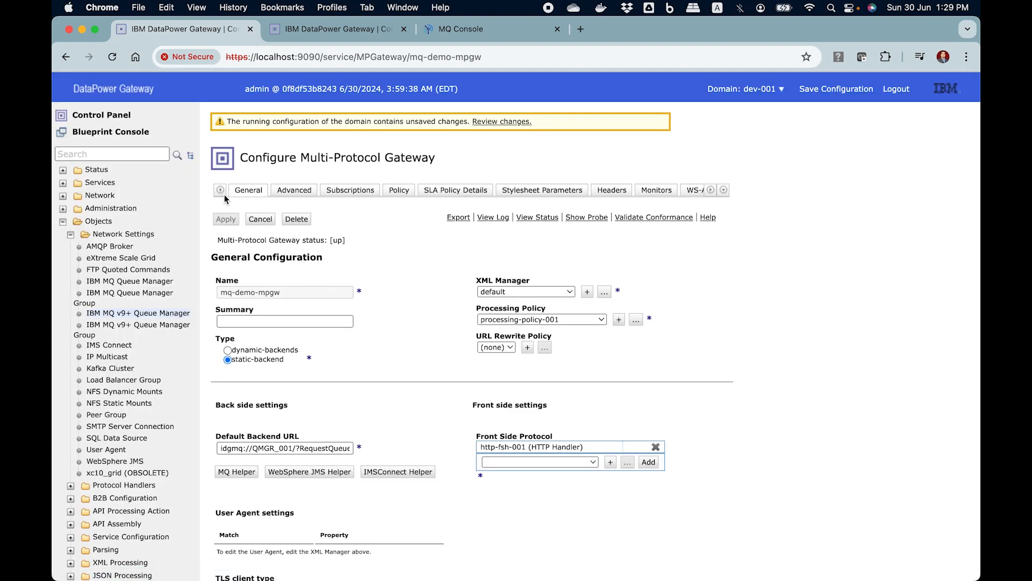
Copy the gateway's default backend URL into the TextEdit notes, two blank lines below the test address
{"action": "scroll", "coordinate": [396, 346], "scroll_direction": "down", "scroll_amount": 3}
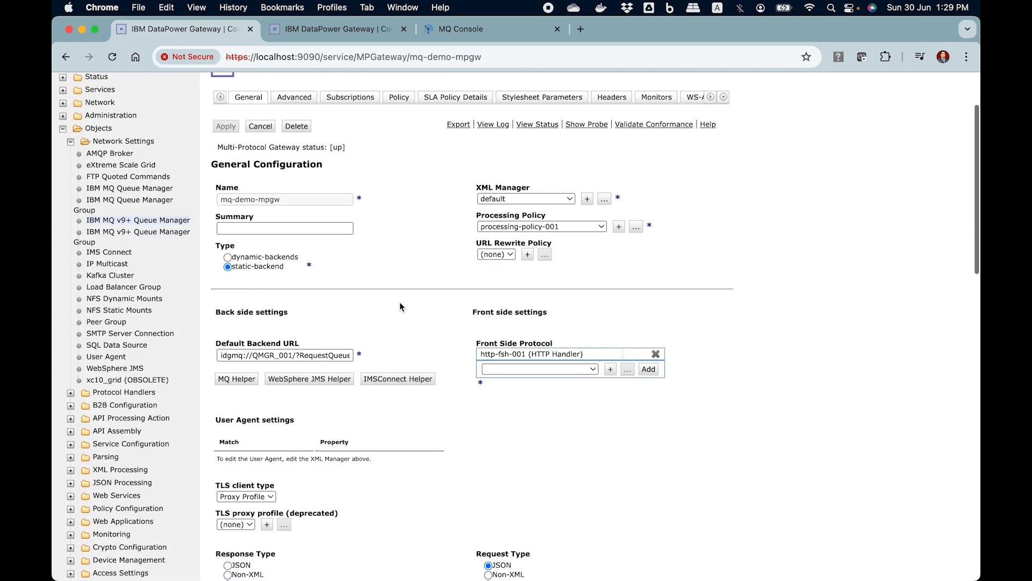
{"action": "left_click", "coordinate": [317, 357]}
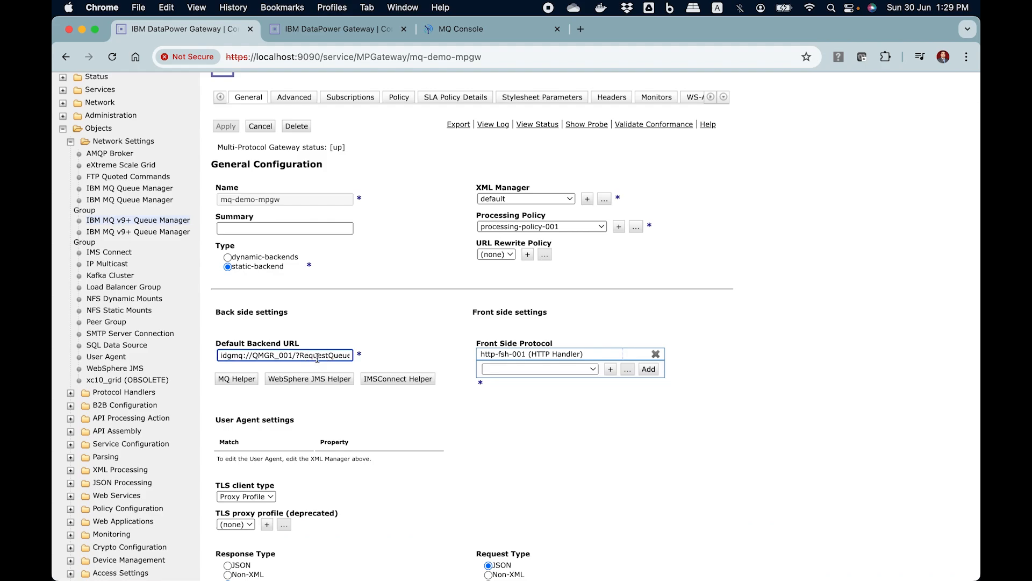
{"action": "key", "text": "super+a"}
{"action": "key", "text": "super+c"}
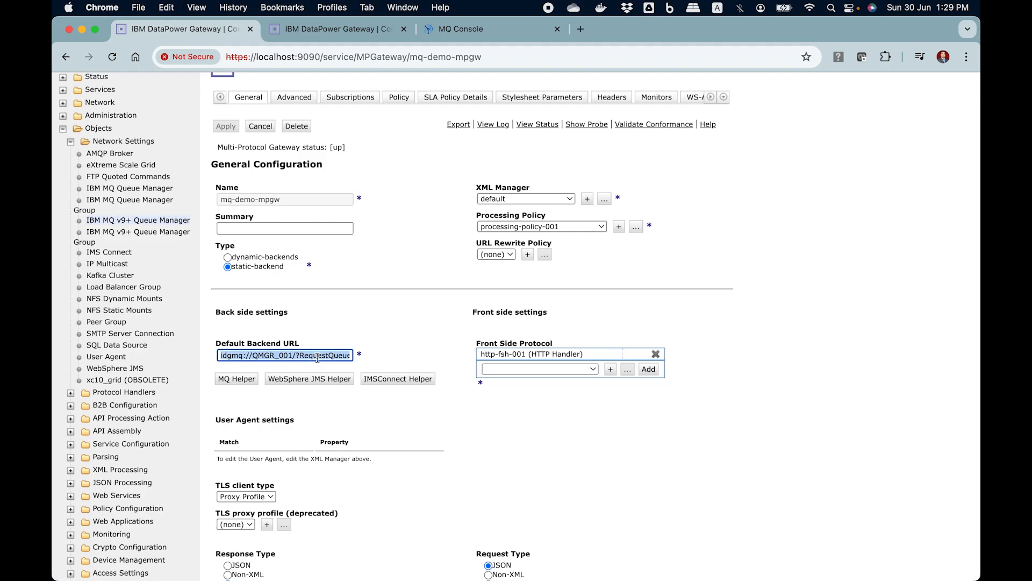
{"action": "key", "text": "super+Tab"}
{"action": "key", "text": "super+Tab"}
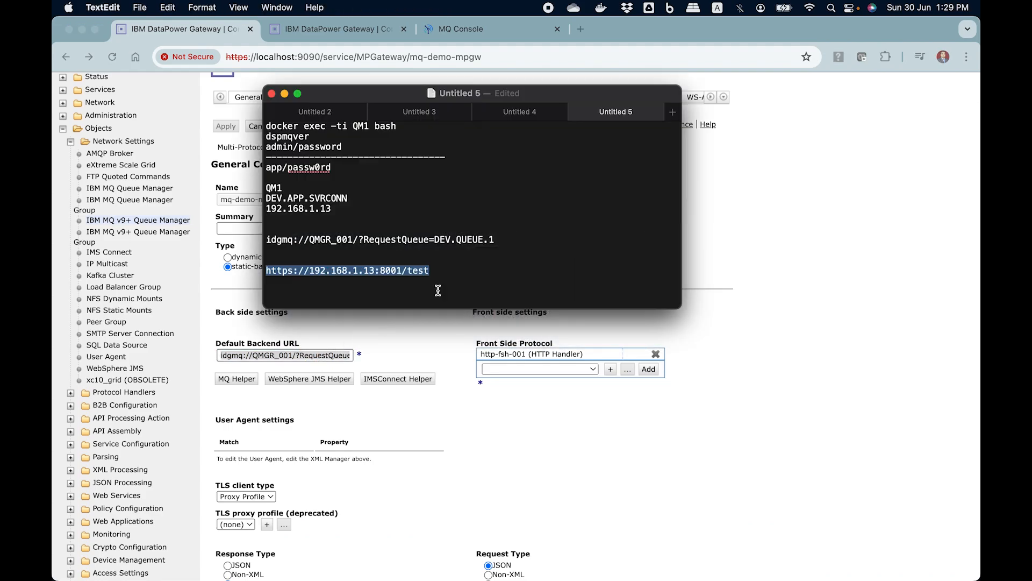
{"action": "left_click", "coordinate": [446, 271]}
{"action": "key", "text": "Return"}
{"action": "key", "text": "Return"}
{"action": "key", "text": "Return"}
{"action": "key", "text": "super+v"}
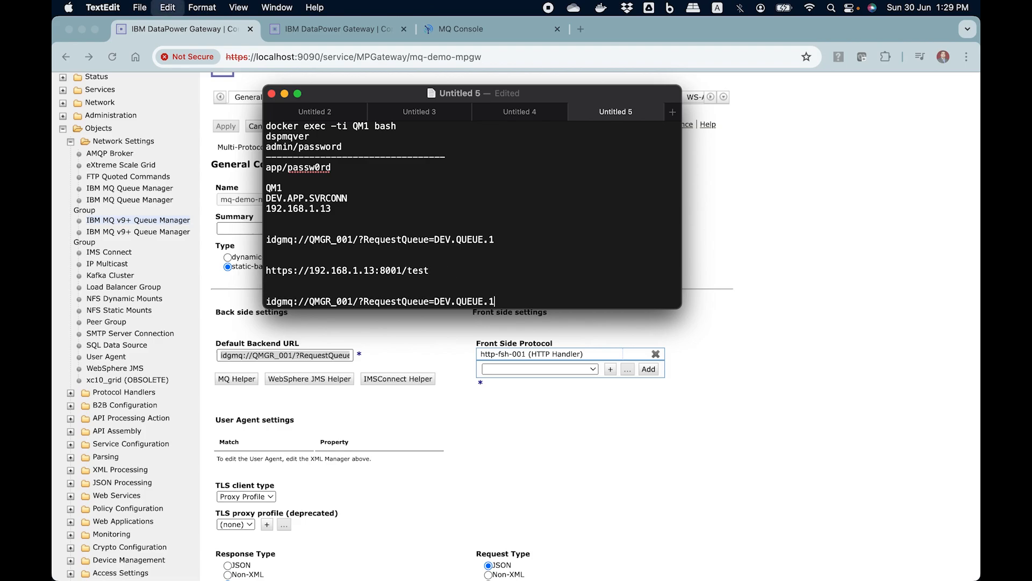
Replace the request queue part of the copied backend URL with the test path, making it idgmq://QMGR_001/test
{"action": "left_click_drag", "start_coordinate": [403, 270], "coordinate": [431, 270]}
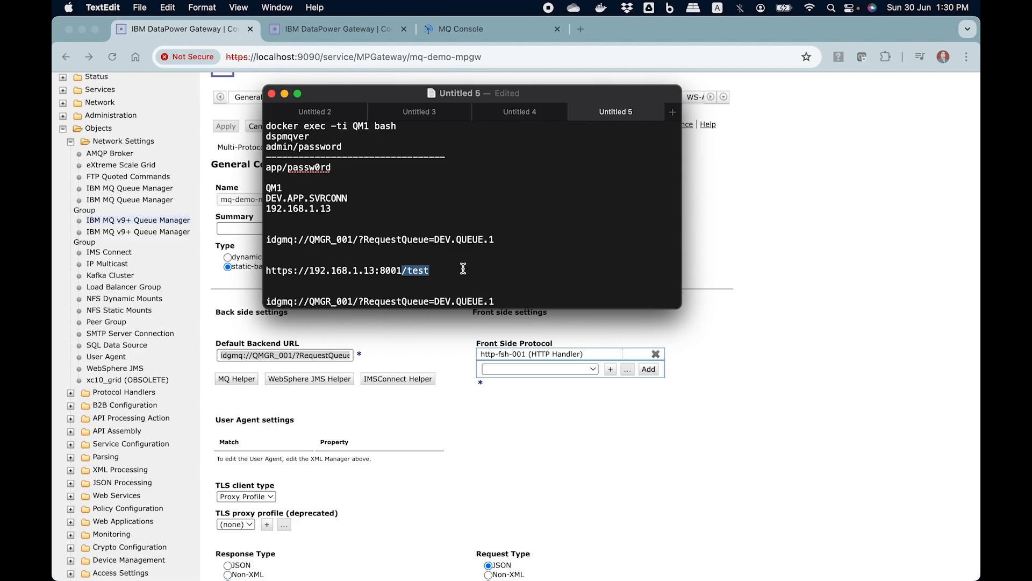
{"action": "left_click_drag", "start_coordinate": [494, 301], "coordinate": [359, 302]}
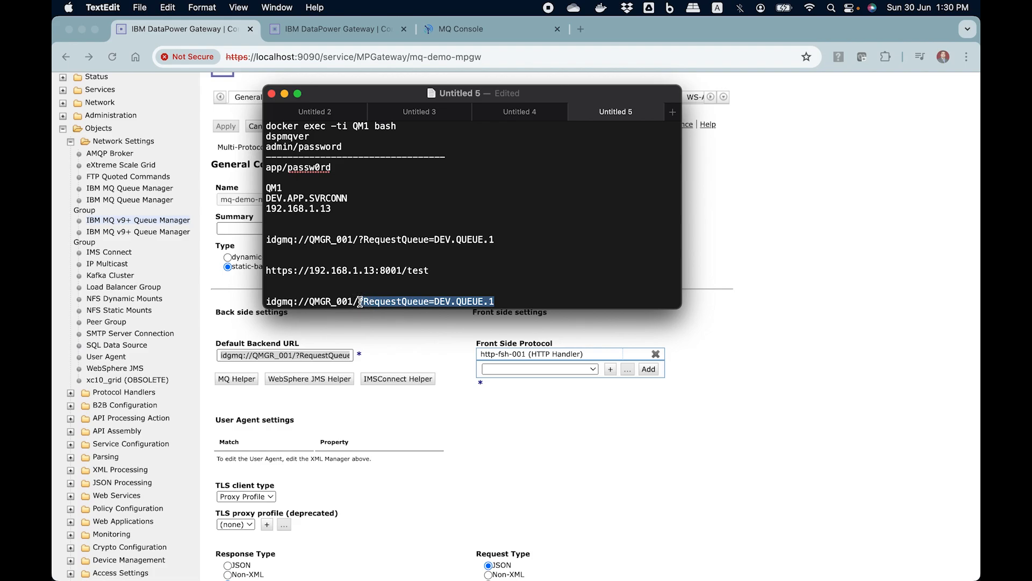
{"action": "key", "text": "super+v"}
{"action": "left_click", "coordinate": [361, 302]}
{"action": "key", "text": "BackSpace"}
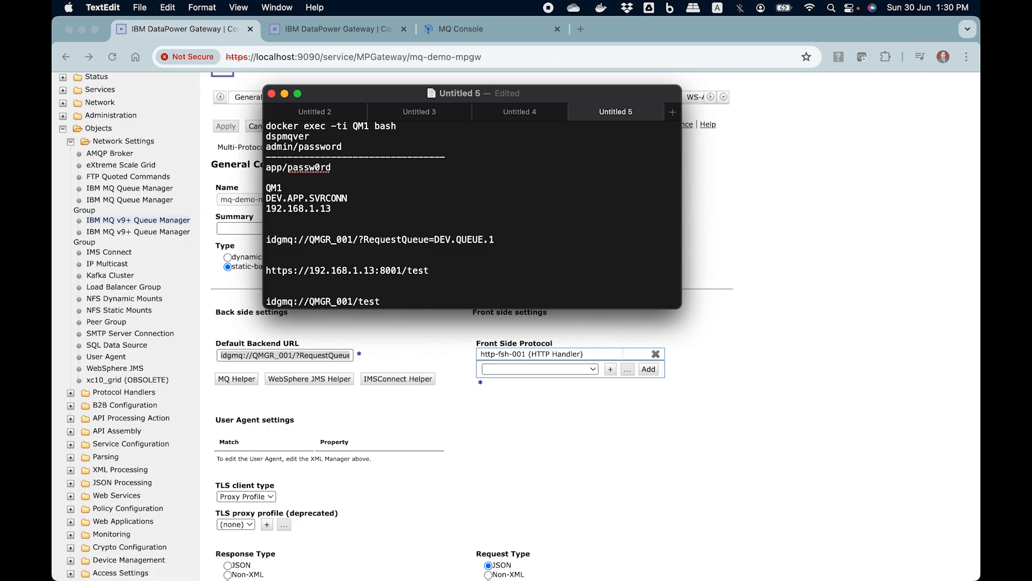
Compare the noted address idgmq://QMGR_001/test with the original backend URL and the gateway's Propagate URI setting
{"action": "left_click_drag", "start_coordinate": [382, 302], "coordinate": [267, 301]}
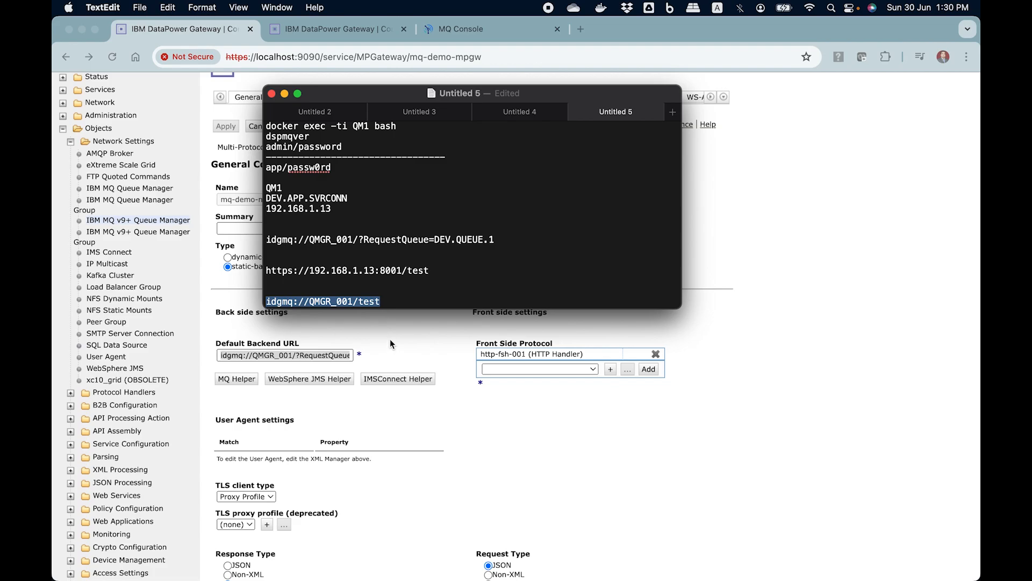
{"action": "scroll", "coordinate": [390, 338], "scroll_direction": "down", "scroll_amount": 15}
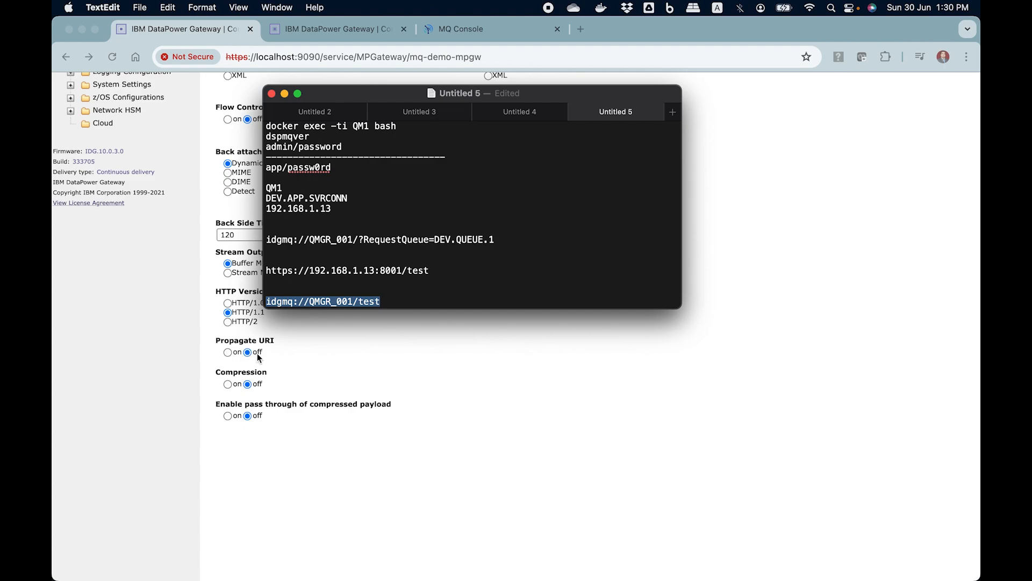
{"action": "left_click", "coordinate": [400, 290]}
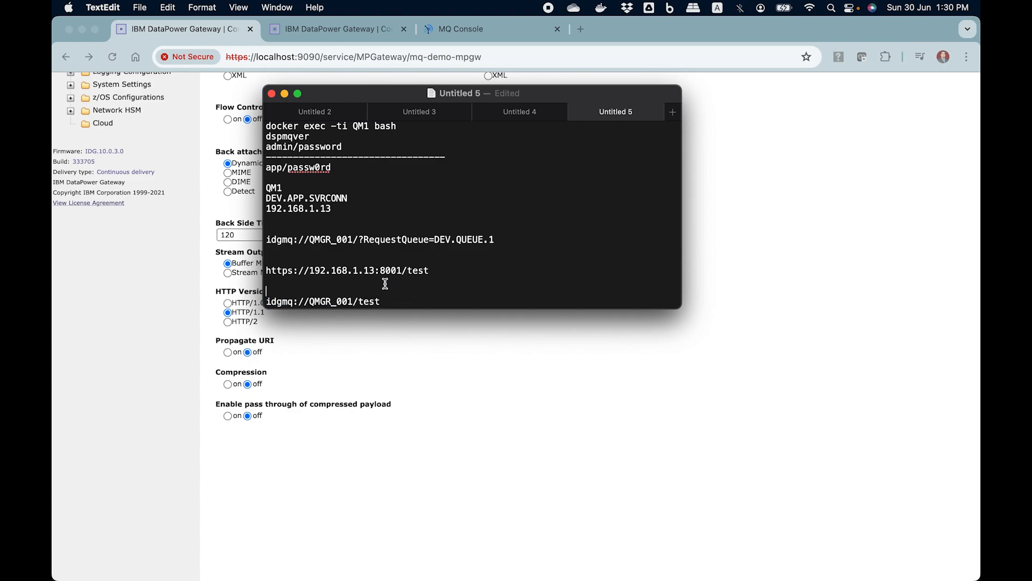
{"action": "left_click_drag", "start_coordinate": [404, 270], "coordinate": [437, 272]}
{"action": "left_click_drag", "start_coordinate": [359, 239], "coordinate": [496, 244]}
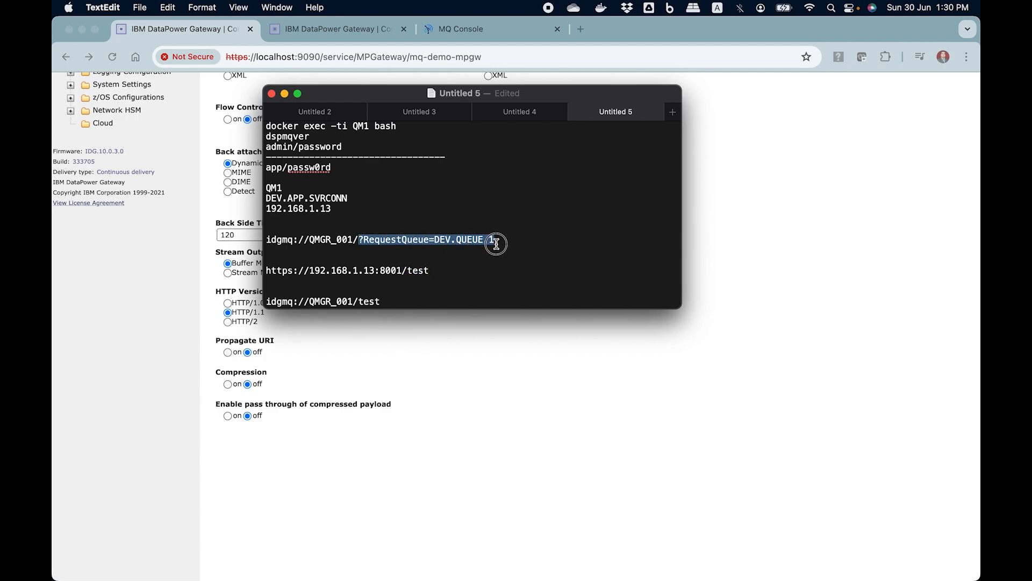
{"action": "left_click", "coordinate": [495, 244]}
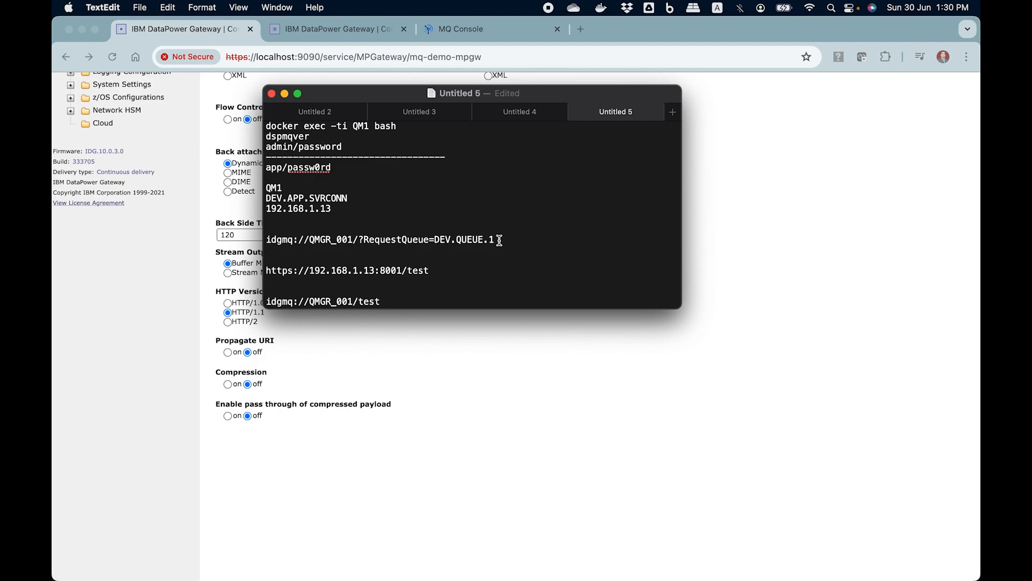
{"action": "left_click_drag", "start_coordinate": [484, 240], "coordinate": [265, 235]}
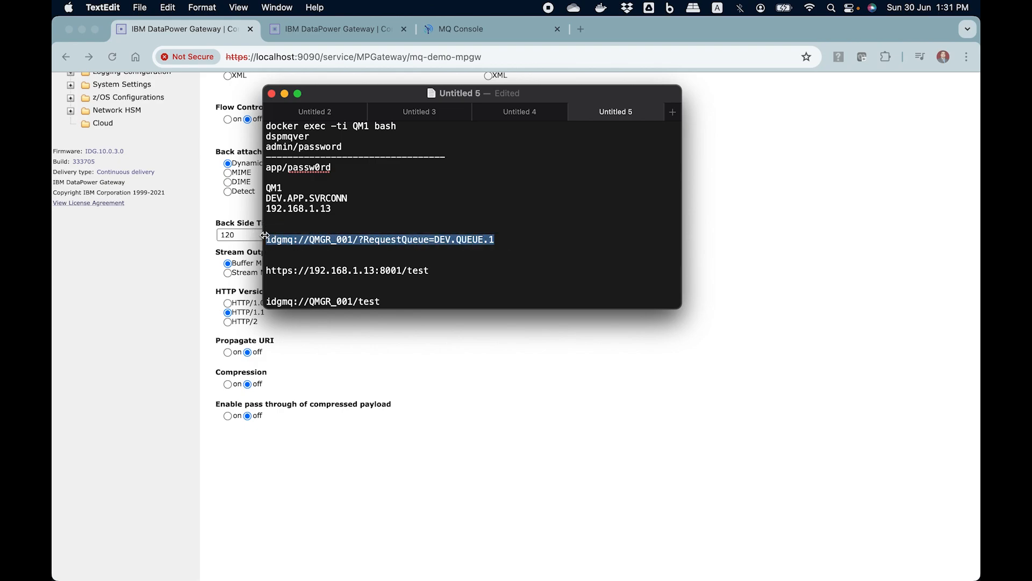
{"action": "left_click", "coordinate": [423, 247]}
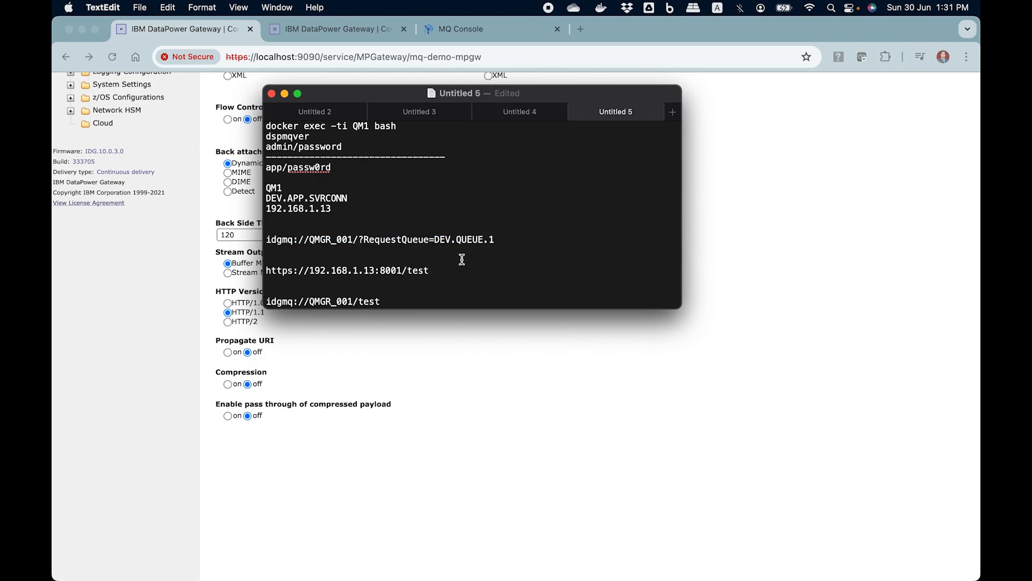
Review the gateway's backend settings in Chrome and switch back to the POST request in Visual Studio Code
{"action": "left_click", "coordinate": [468, 408]}
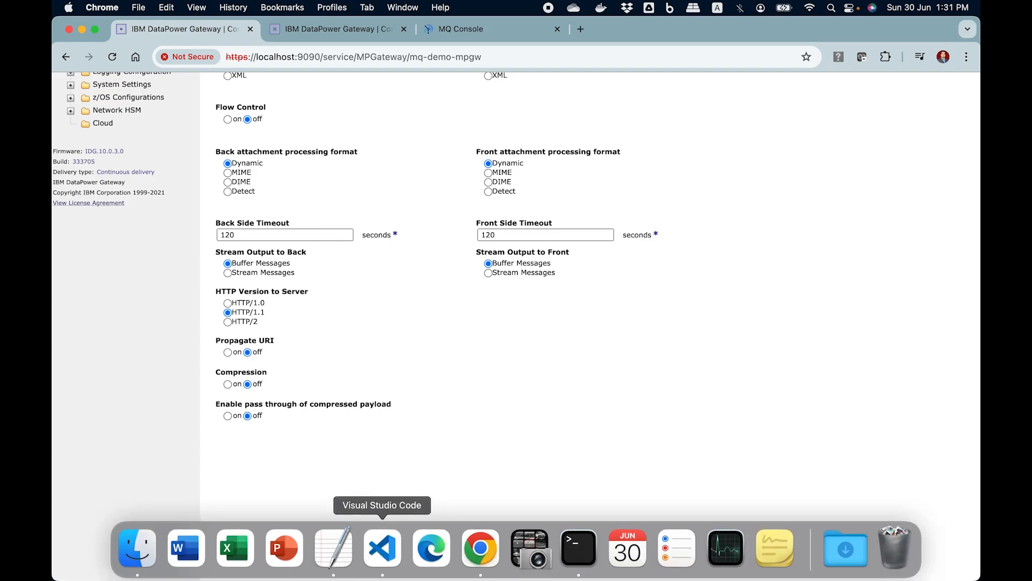
{"action": "scroll", "coordinate": [400, 337], "scroll_direction": "up", "scroll_amount": 15}
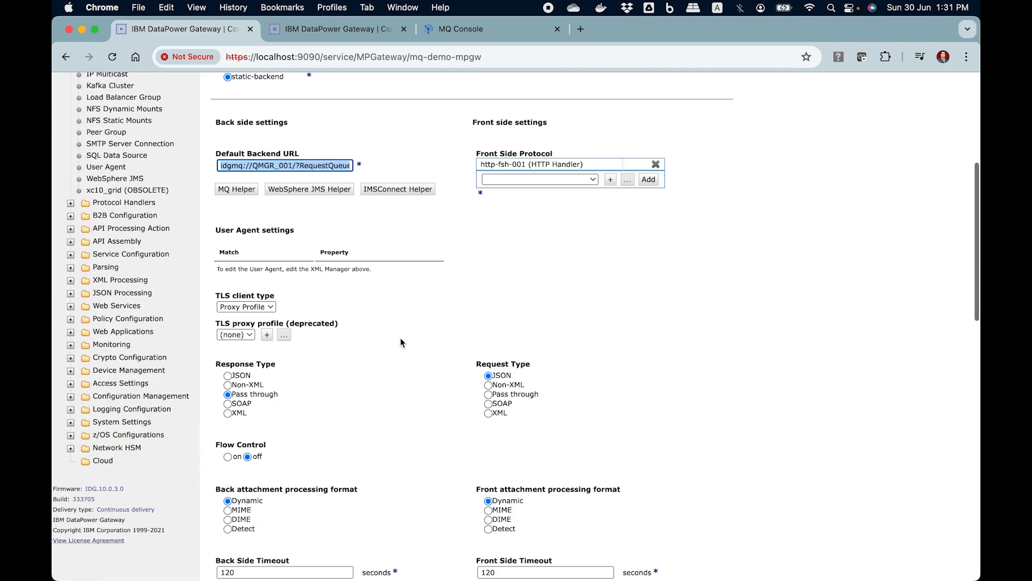
{"action": "scroll", "coordinate": [353, 395], "scroll_direction": "down", "scroll_amount": 5}
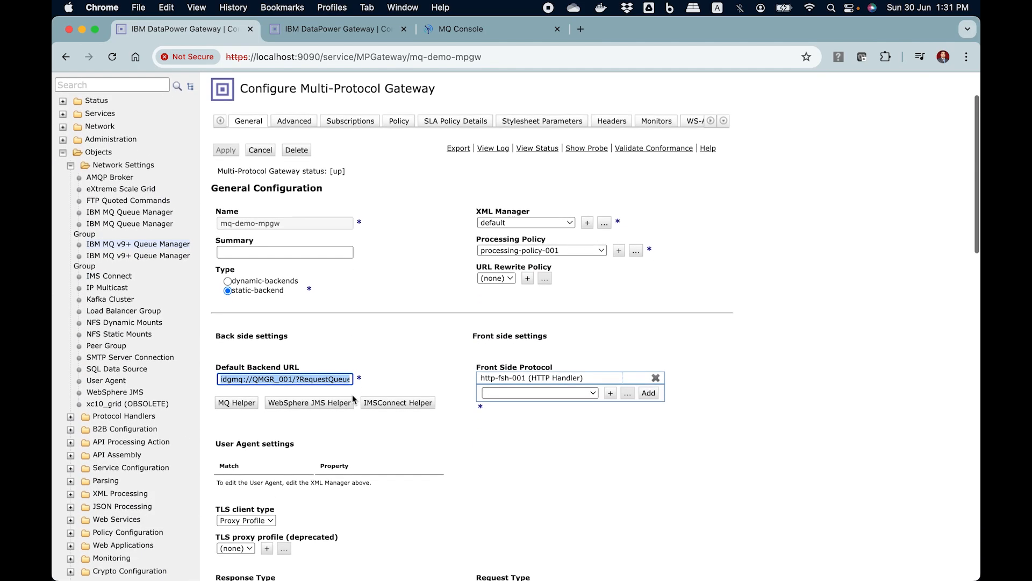
{"action": "mouse_move", "coordinate": [336, 569]}
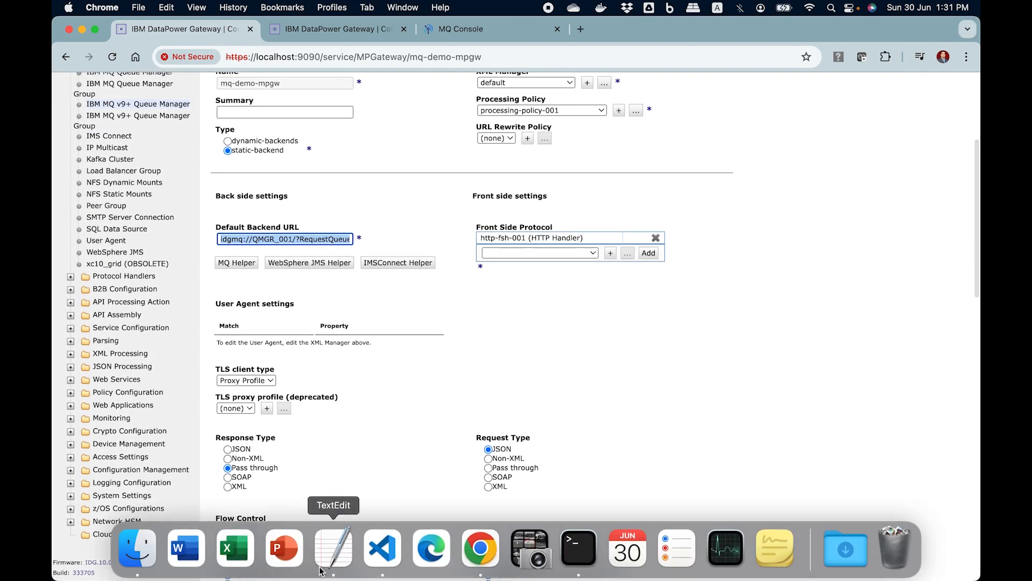
{"action": "left_click", "coordinate": [393, 555]}
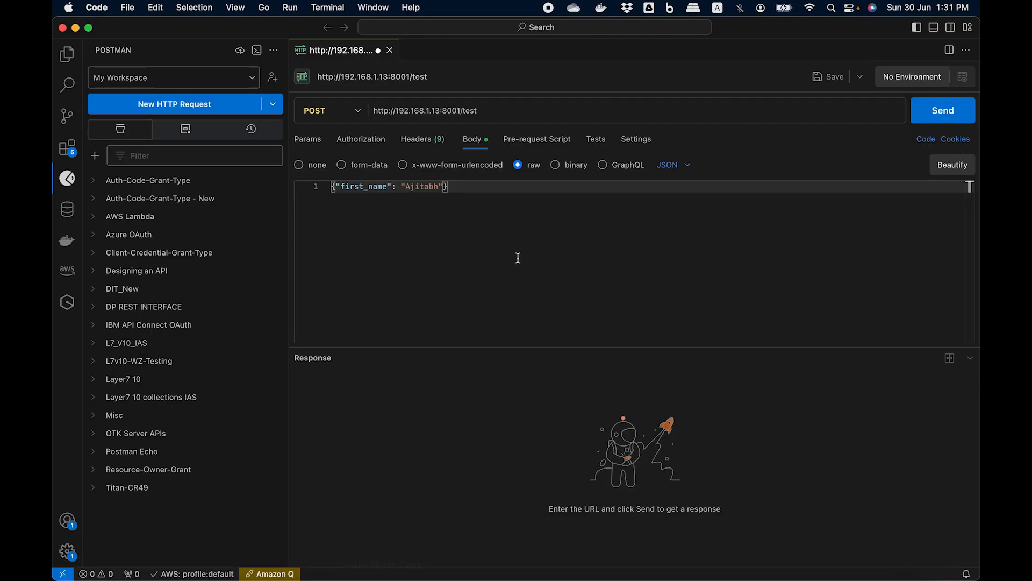
{"action": "left_click", "coordinate": [922, 112]}
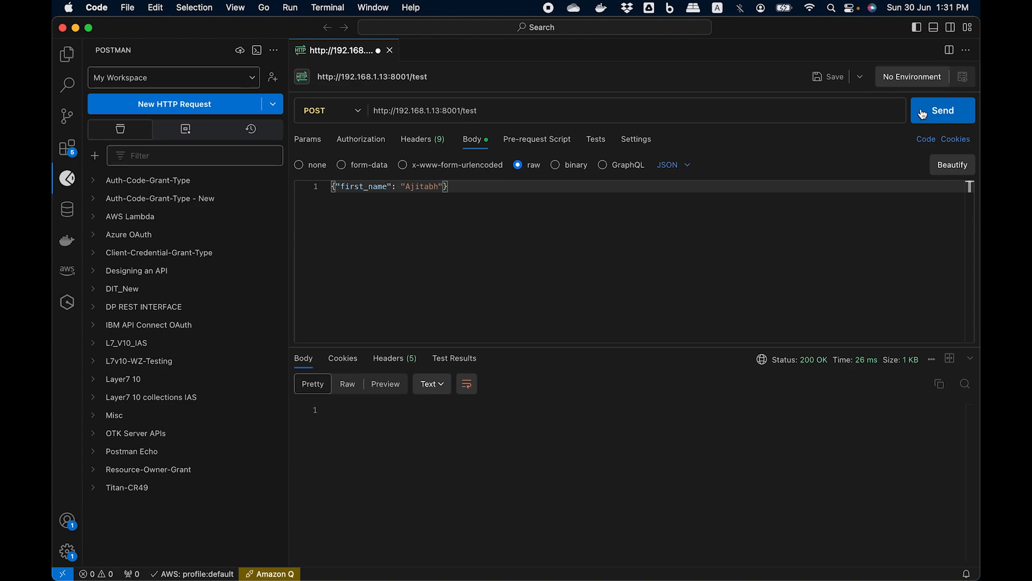
{"action": "mouse_move", "coordinate": [806, 367]}
{"action": "mouse_move", "coordinate": [321, 566]}
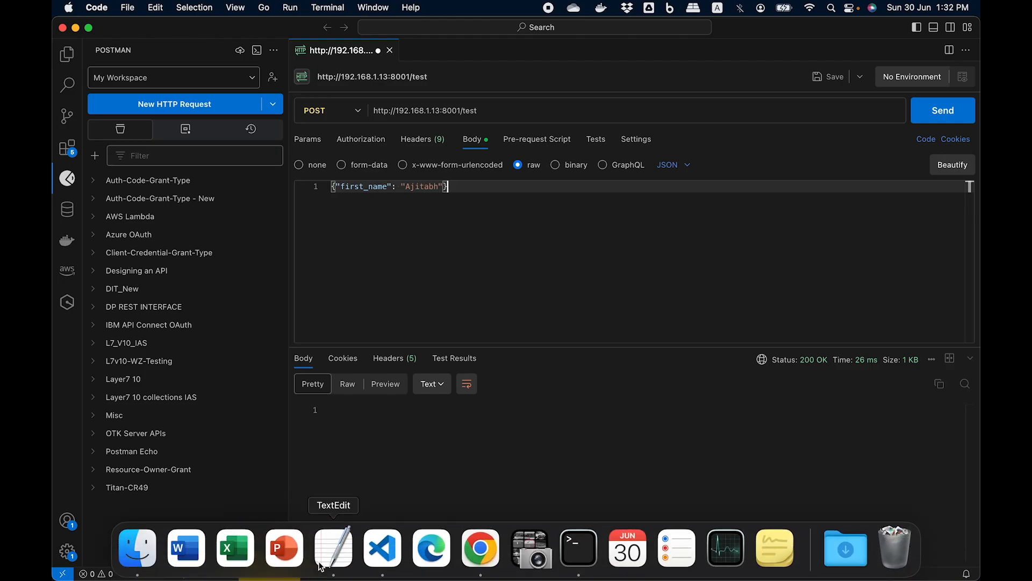
{"action": "left_click", "coordinate": [480, 553]}
{"action": "left_click", "coordinate": [489, 32]}
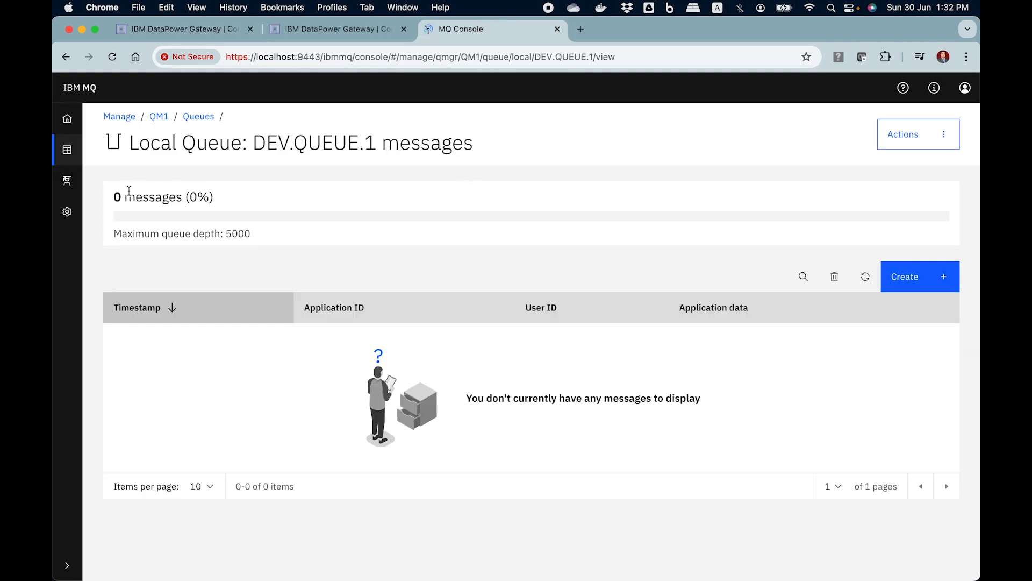
{"action": "left_click", "coordinate": [866, 287]}
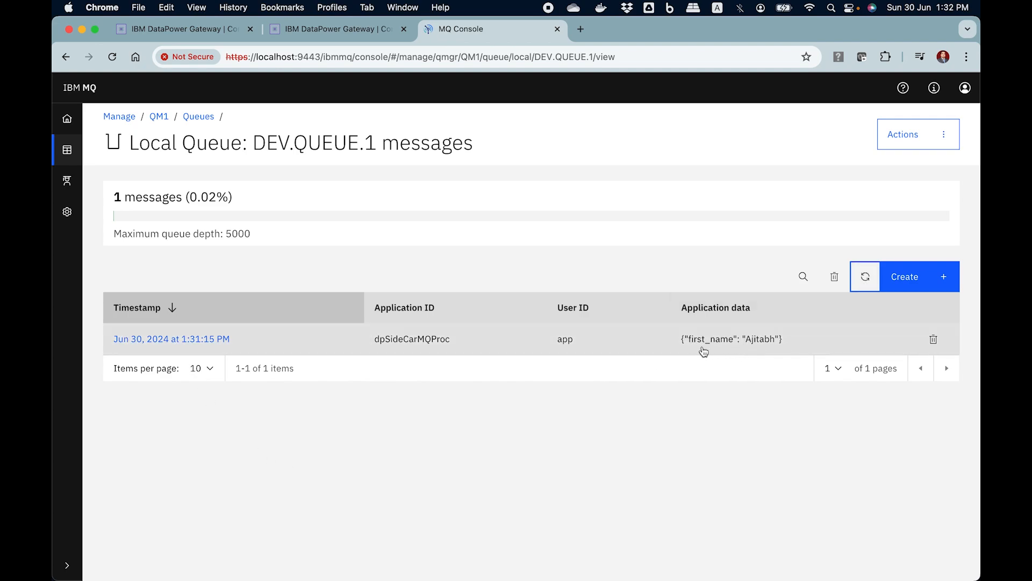
Switch to Visual Studio Code and rename the first_name key in the JSON request body to last_name
{"action": "mouse_move", "coordinate": [576, 559]}
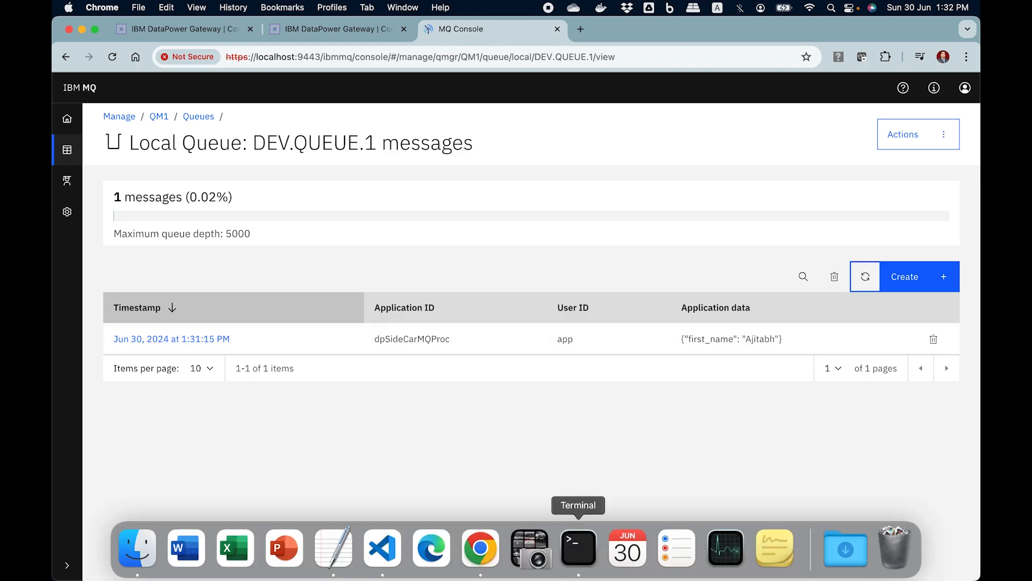
{"action": "left_click", "coordinate": [397, 560]}
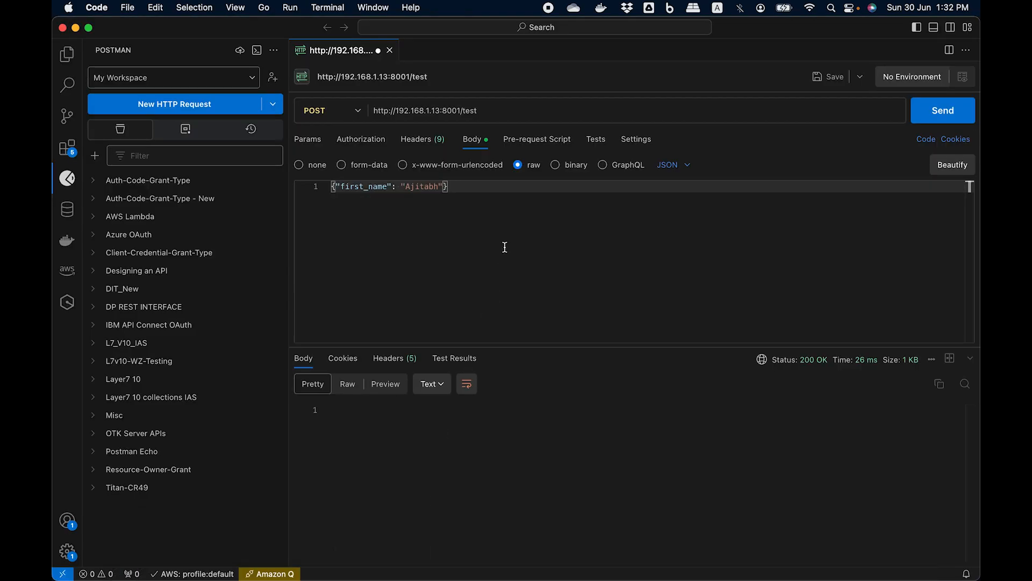
{"action": "double_click", "coordinate": [369, 186]}
{"action": "key", "text": "Left"}
{"action": "key", "text": "BackSpace"}
{"action": "key", "text": "BackSpace"}
{"action": "key", "text": "BackSpace"}
{"action": "key", "text": "BackSpace"}
{"action": "key", "text": "BackSpace"}
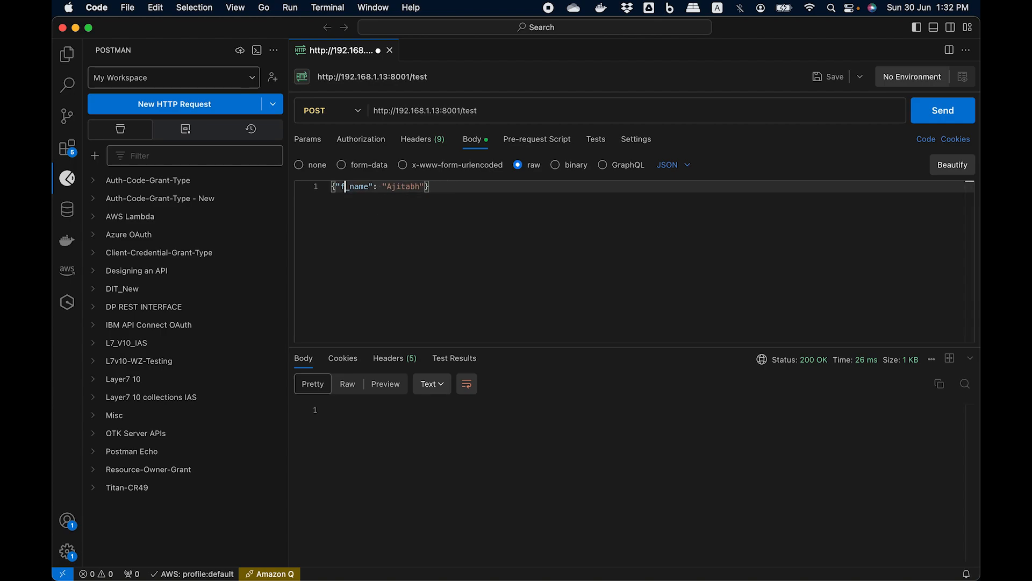
{"action": "type", "text": "last"}
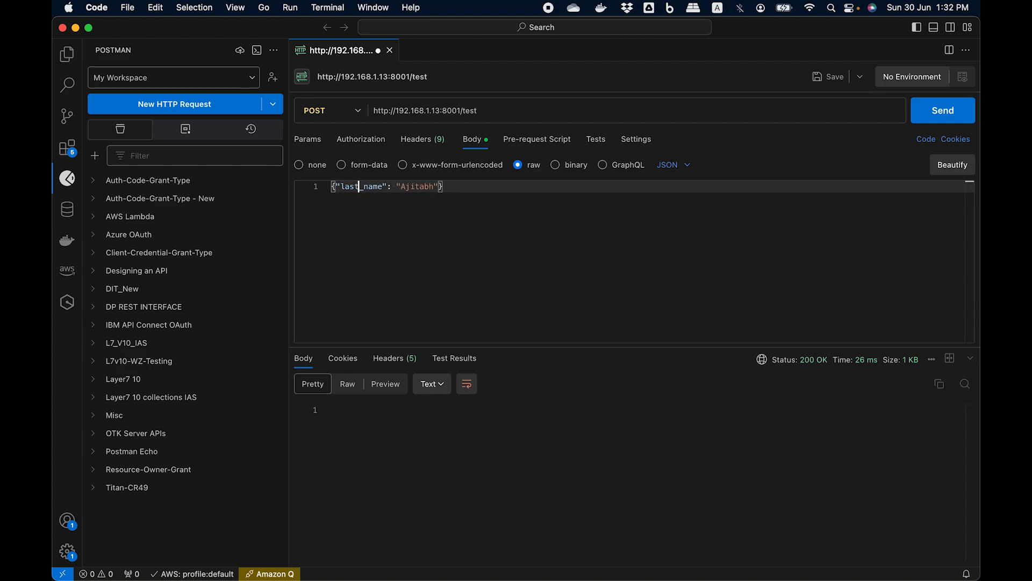
Replace the last_name value in the JSON body with the person's surname and send the POST request
{"action": "double_click", "coordinate": [417, 187]}
{"action": "type", "text": "Sharma"}
{"action": "left_click", "coordinate": [933, 108]}
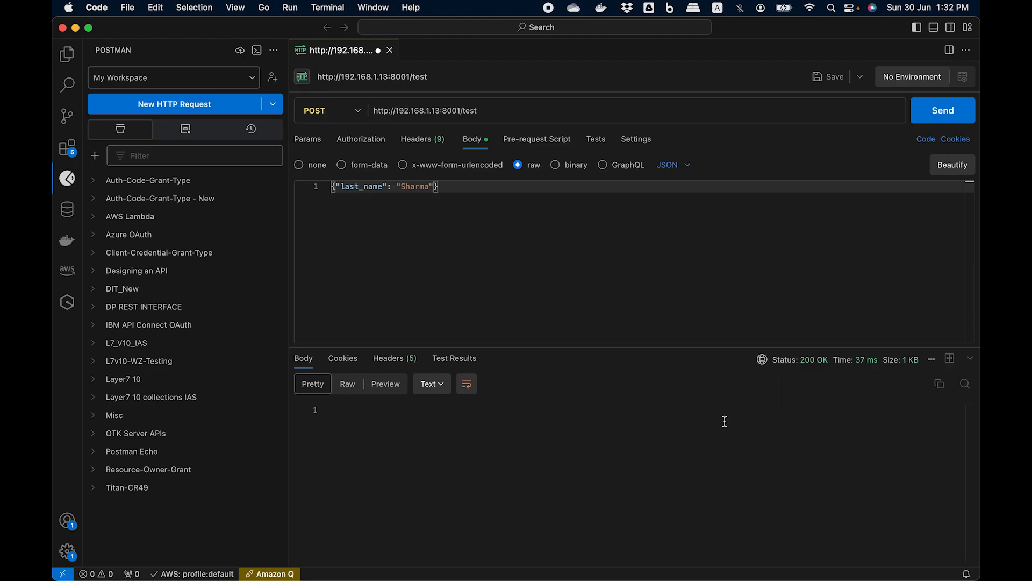
Switch to the MQ Console in Chrome and refresh the DEV.QUEUE.1 message list to check for the second message
{"action": "mouse_move", "coordinate": [430, 559]}
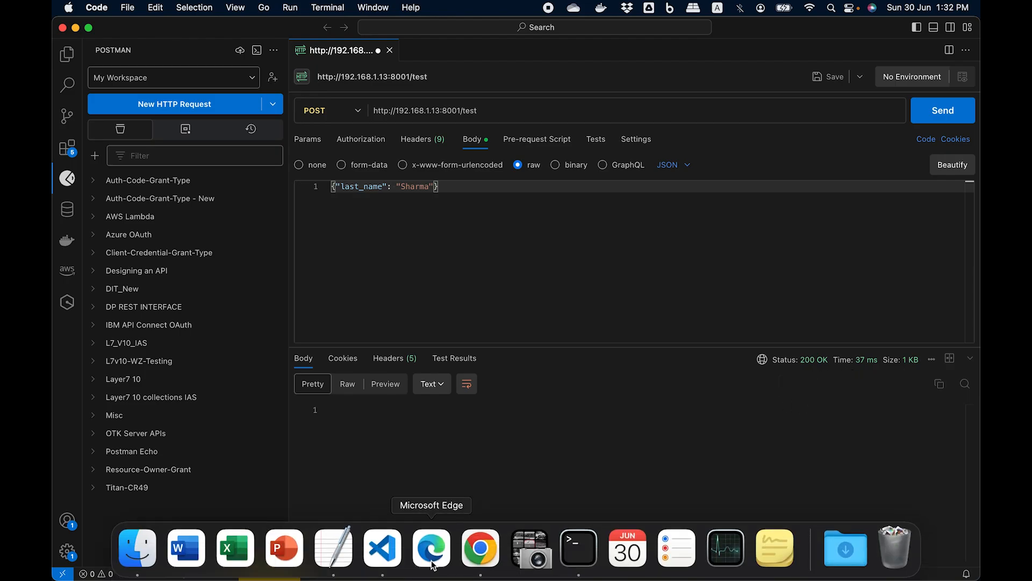
{"action": "left_click", "coordinate": [471, 551]}
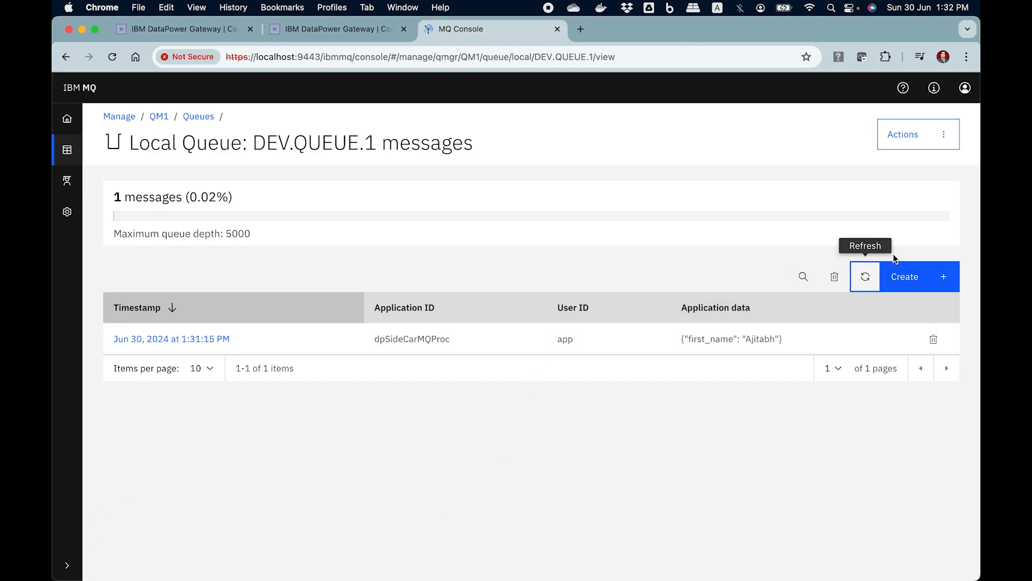
{"action": "left_click", "coordinate": [866, 275]}
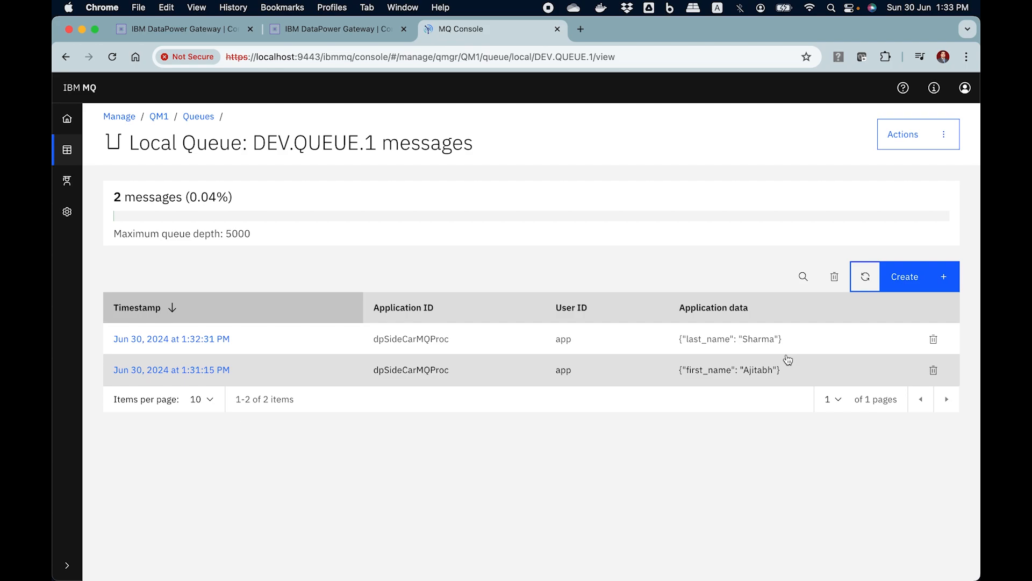
Review the back side and front side settings of the mq-demo-mpgw gateway in the DataPower console
{"action": "left_click", "coordinate": [479, 545]}
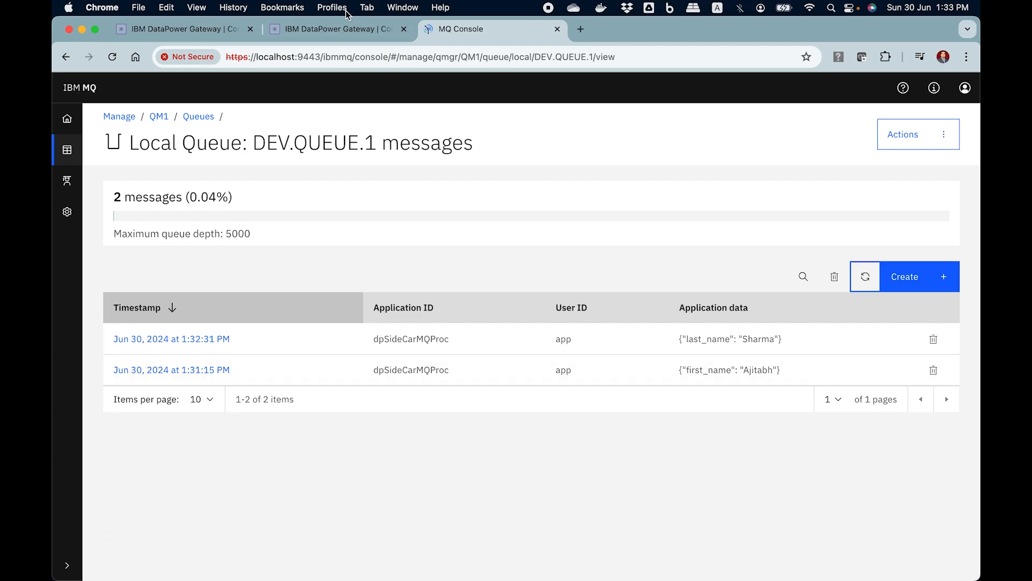
{"action": "left_click", "coordinate": [192, 29]}
{"action": "scroll", "coordinate": [463, 269], "scroll_direction": "up", "scroll_amount": 5}
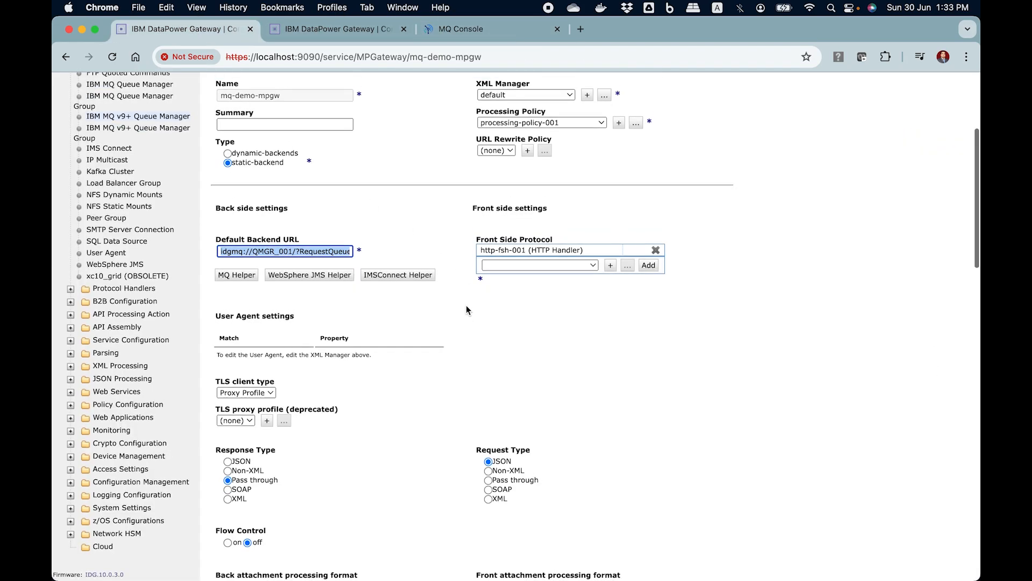
{"action": "scroll", "coordinate": [424, 266], "scroll_direction": "up", "scroll_amount": 3}
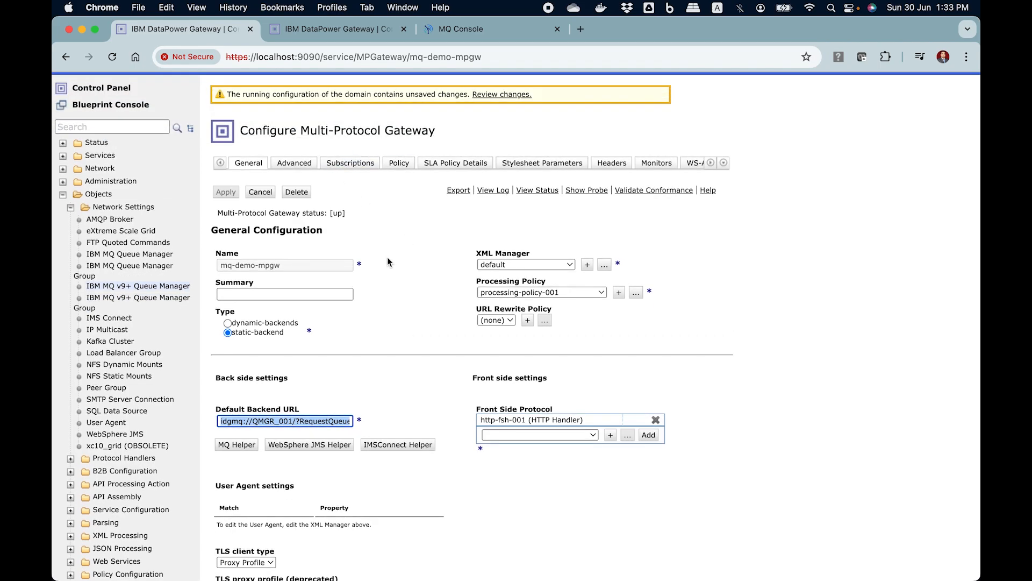
{"action": "scroll", "coordinate": [388, 262], "scroll_direction": "down", "scroll_amount": 5}
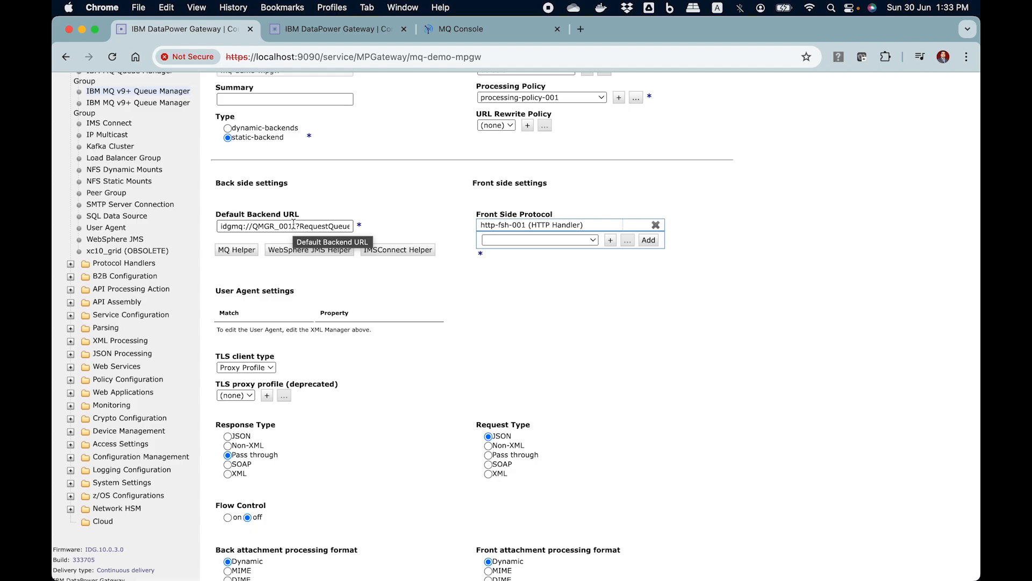
Open the form for a new IBM MQ v9+ Handler as a front side protocol and enlarge its window
{"action": "left_click", "coordinate": [610, 239]}
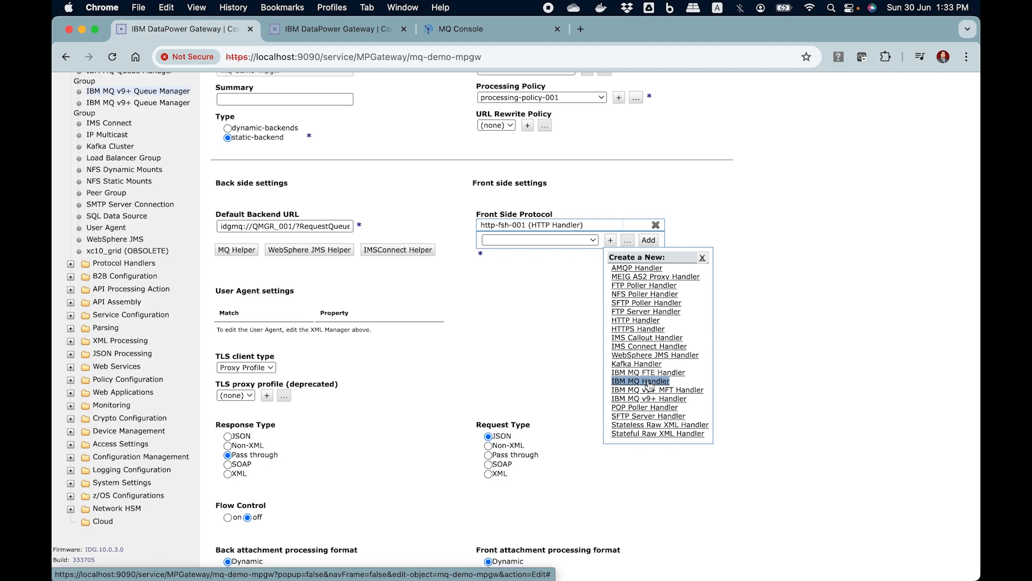
{"action": "left_click", "coordinate": [652, 400]}
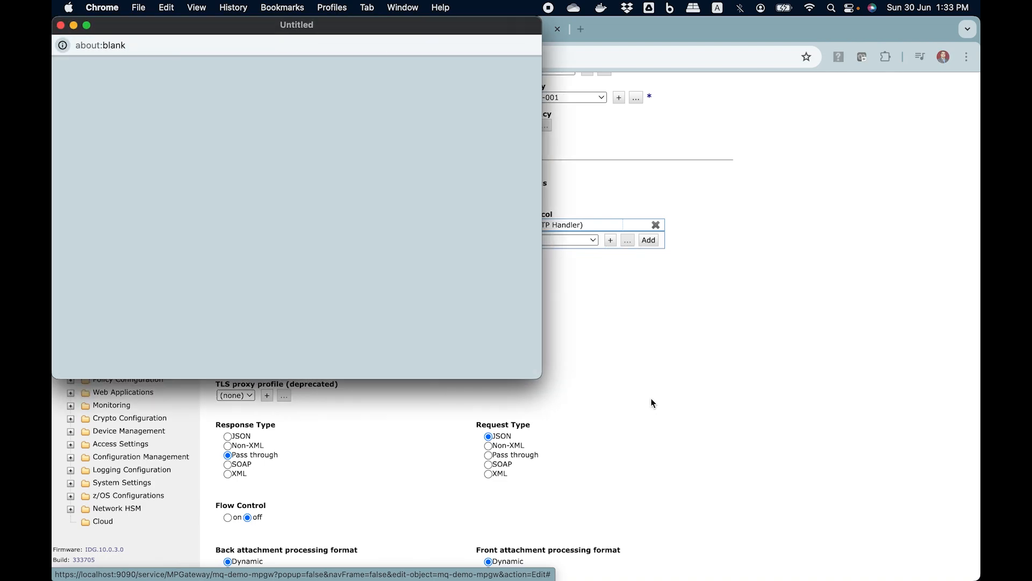
{"action": "left_click_drag", "start_coordinate": [537, 376], "coordinate": [742, 519]}
{"action": "scroll", "coordinate": [535, 353], "scroll_direction": "down", "scroll_amount": 3}
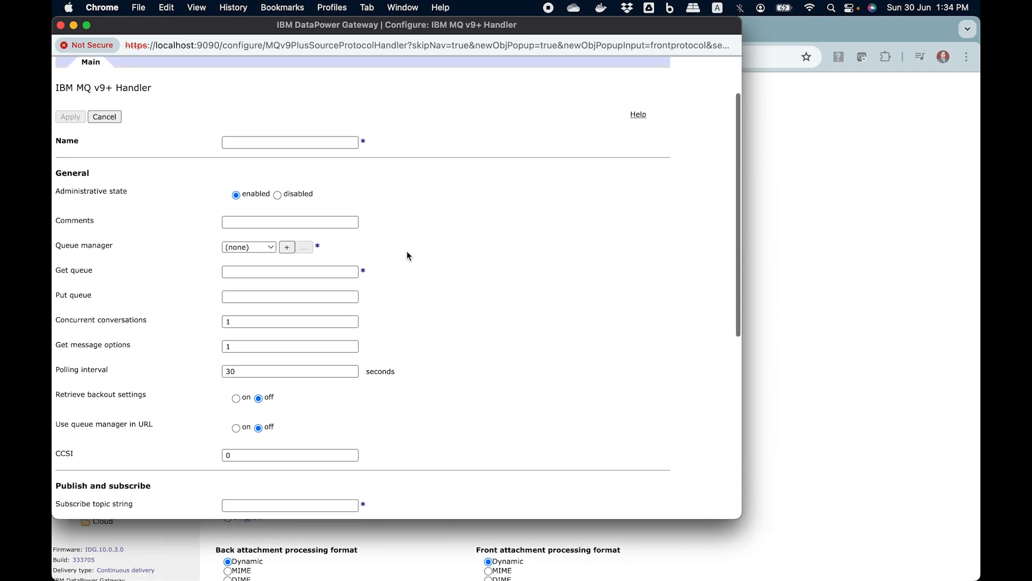
Examine the handler's name, queue manager, queue and header settings, cancel the form, and return to the gateway's general configuration
{"action": "left_click", "coordinate": [311, 143]}
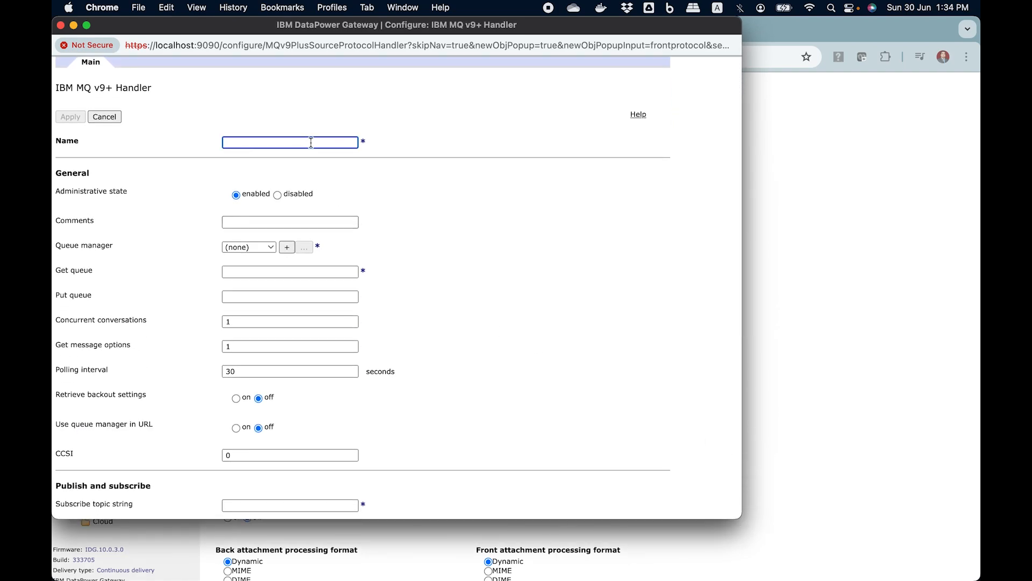
{"action": "left_click", "coordinate": [269, 248]}
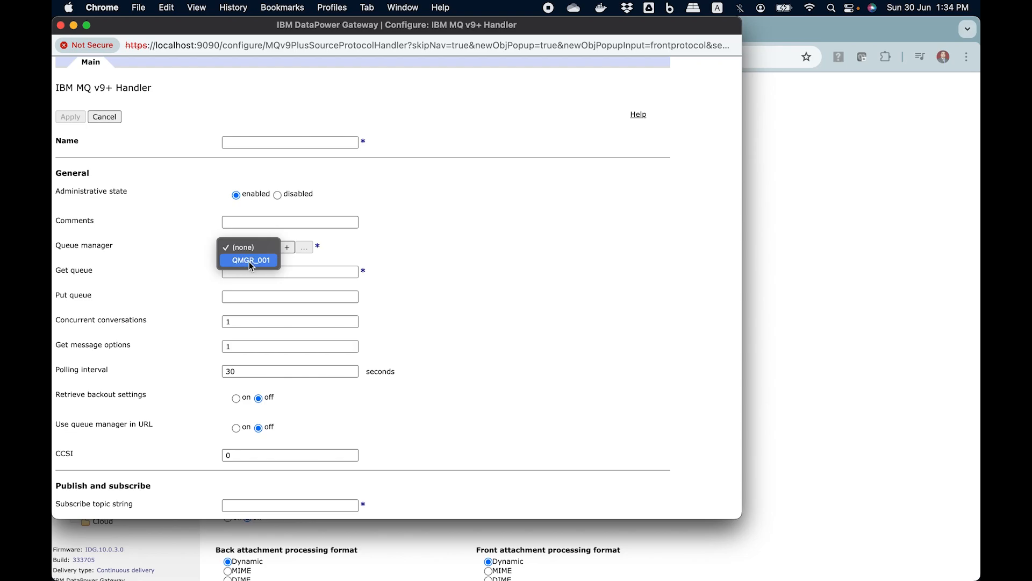
{"action": "left_click", "coordinate": [192, 262]}
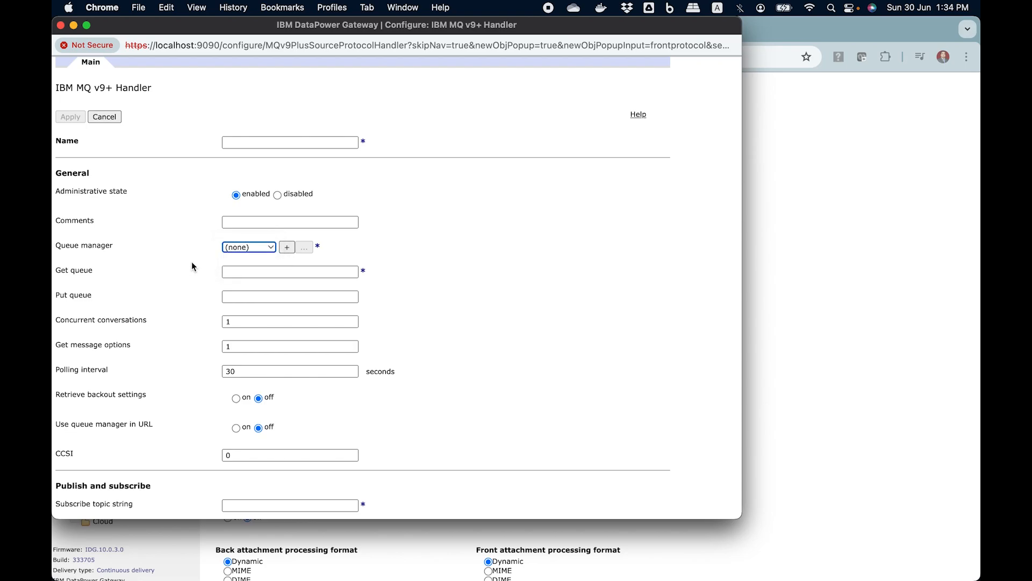
{"action": "scroll", "coordinate": [191, 262], "scroll_direction": "down", "scroll_amount": 3}
{"action": "left_click", "coordinate": [244, 172]}
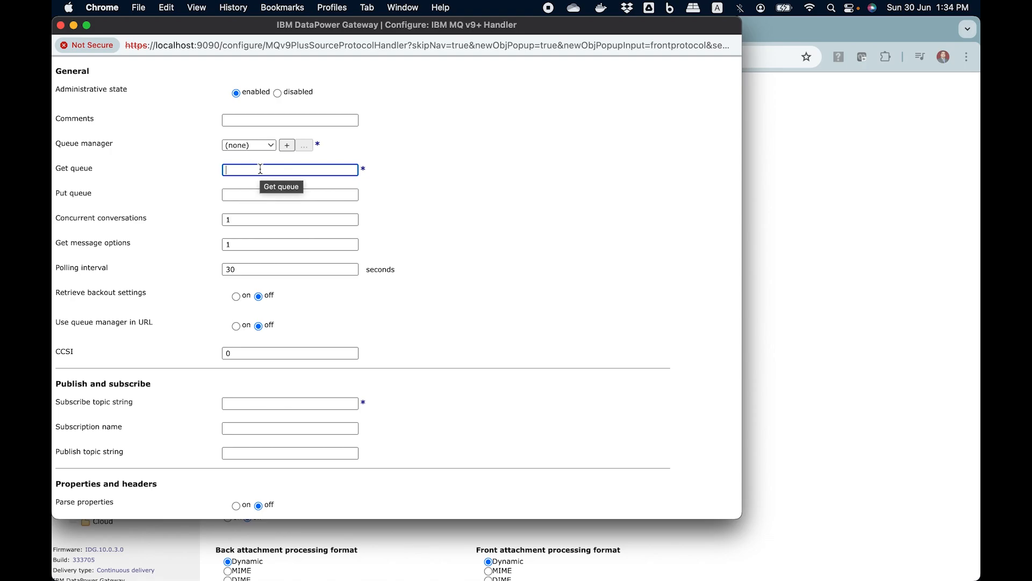
{"action": "scroll", "coordinate": [247, 351], "scroll_direction": "down", "scroll_amount": 5}
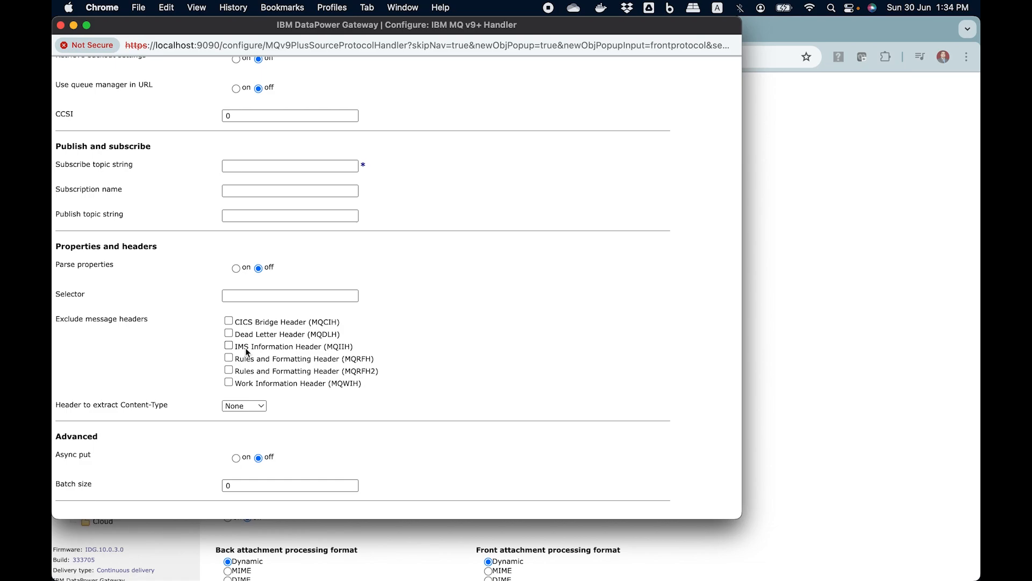
{"action": "scroll", "coordinate": [263, 462], "scroll_direction": "up", "scroll_amount": 10}
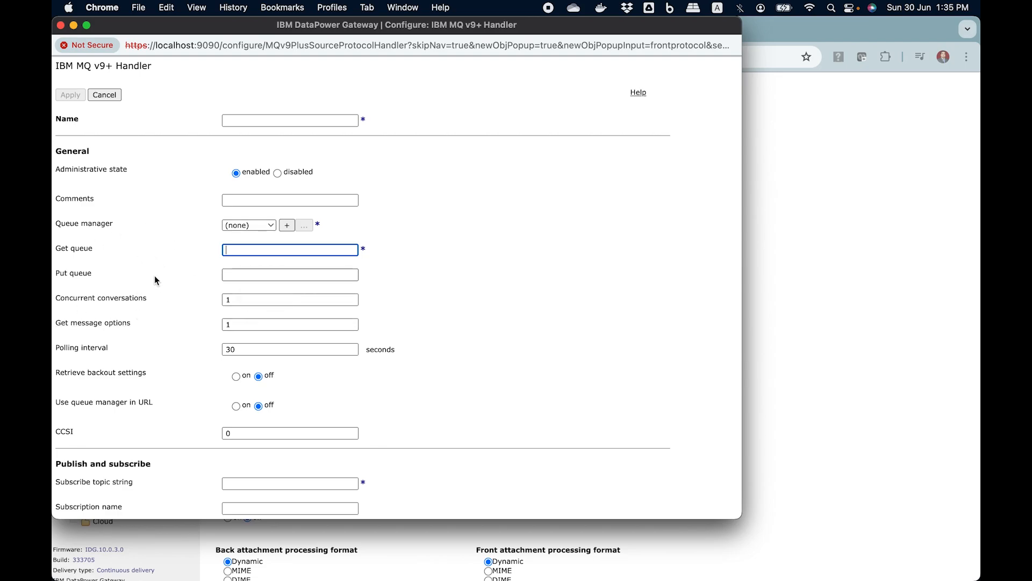
{"action": "scroll", "coordinate": [154, 278], "scroll_direction": "up", "scroll_amount": 2}
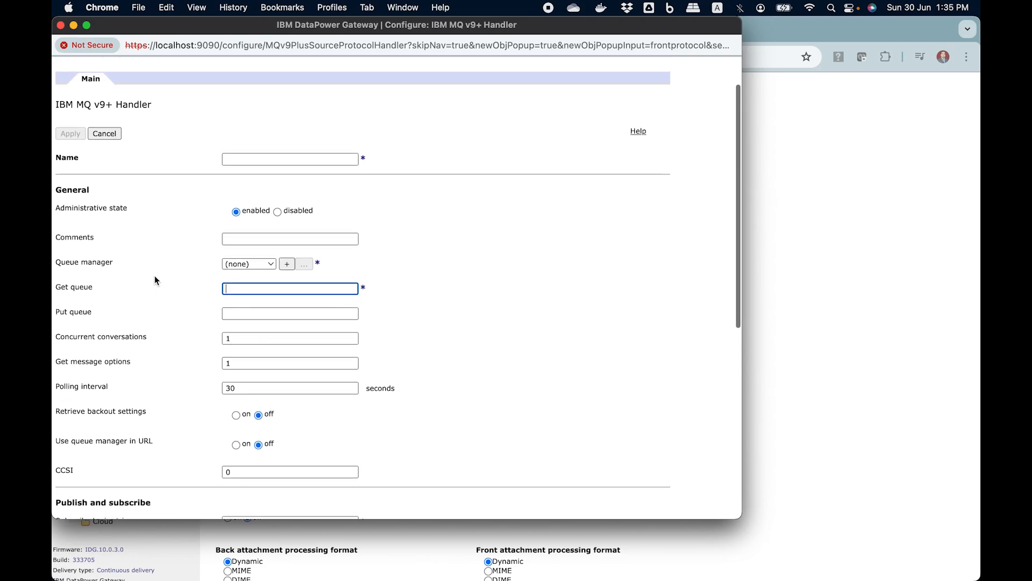
{"action": "left_click", "coordinate": [112, 137]}
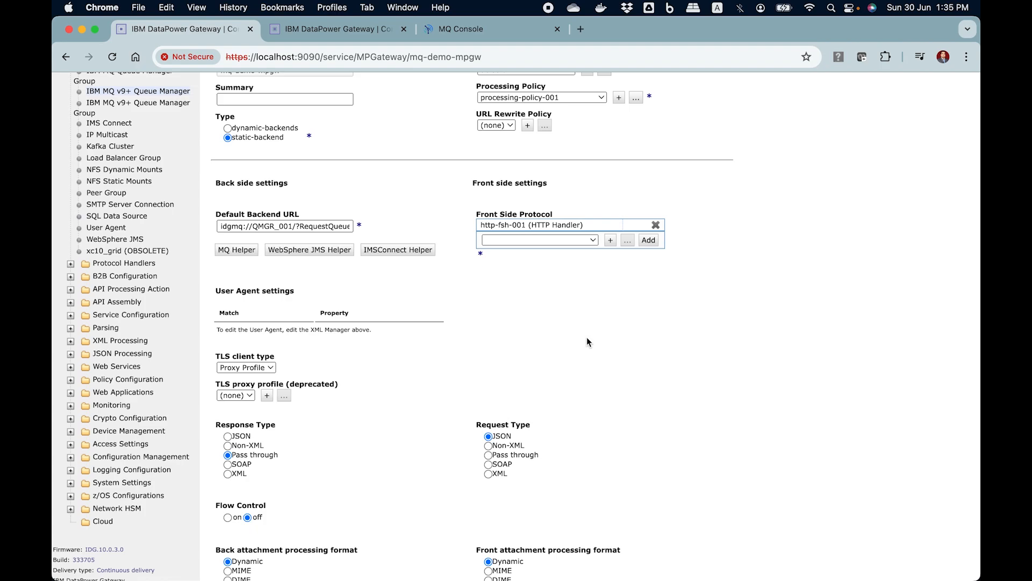
{"action": "scroll", "coordinate": [587, 342], "scroll_direction": "up", "scroll_amount": 3}
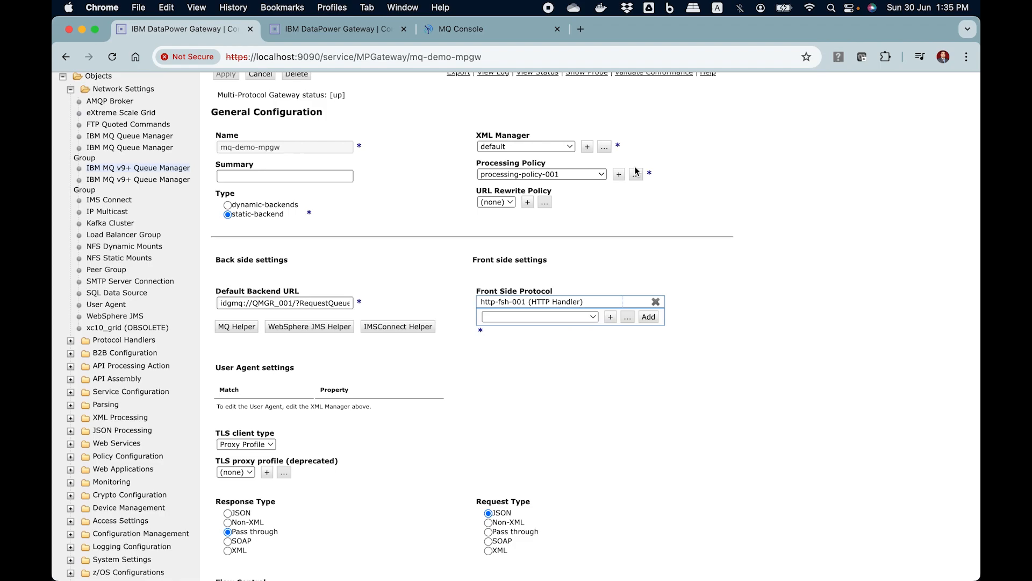
{"action": "scroll", "coordinate": [528, 404], "scroll_direction": "up", "scroll_amount": 3}
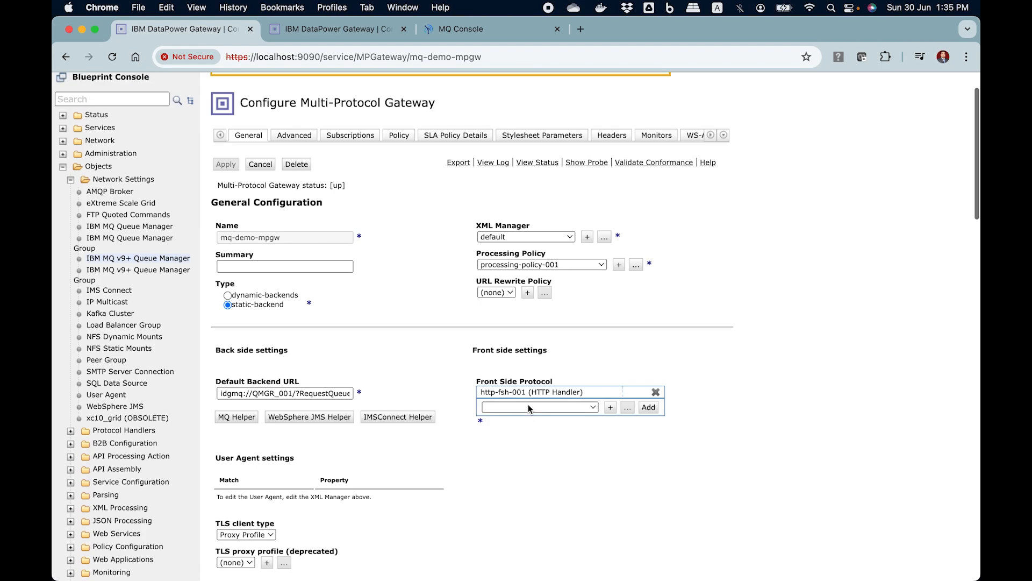